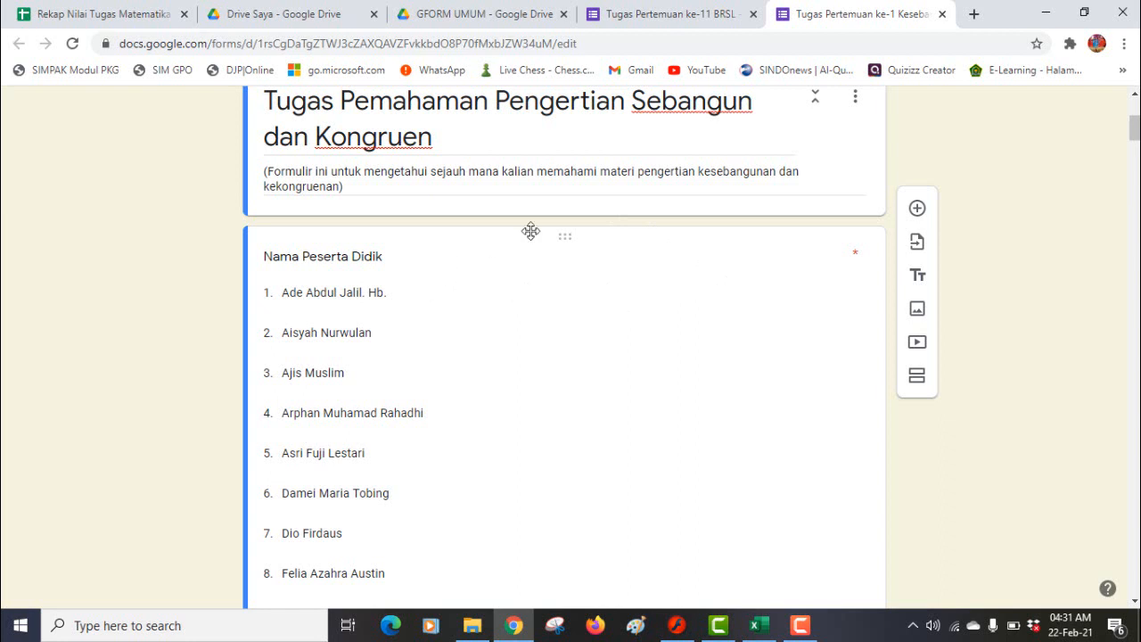
# Review the whole Nama Peserta Didik list in the Kesebangunan form, and open the form's preview at that question.
pyautogui.moveTo(1134, 132); pyautogui.dragTo(1134, 482)
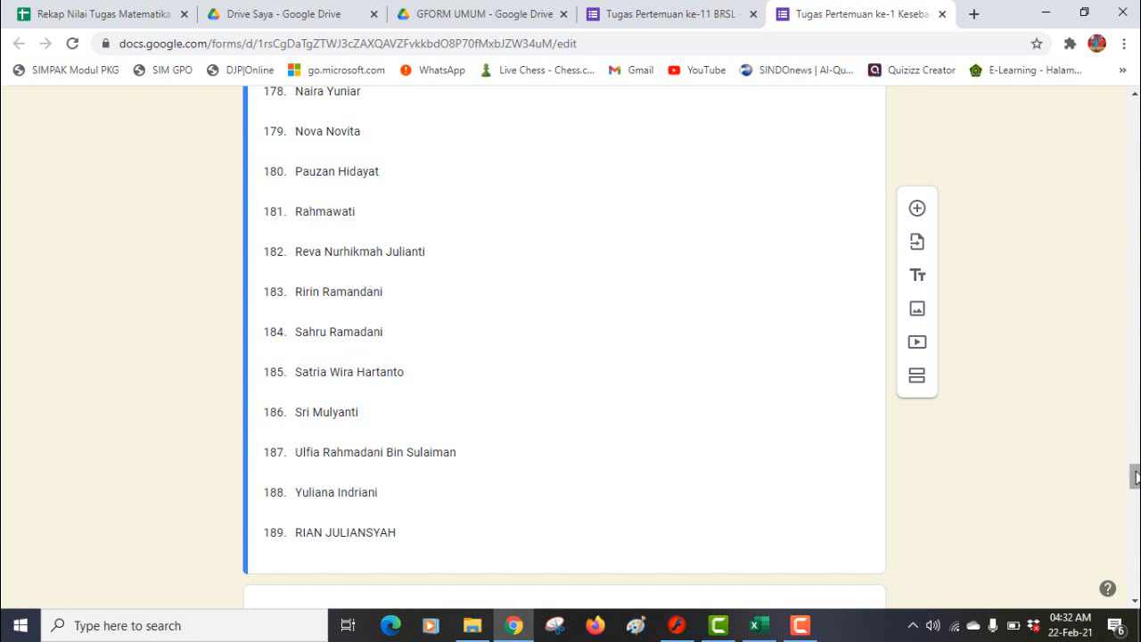
pyautogui.moveTo(1134, 477); pyautogui.dragTo(1135, 106)
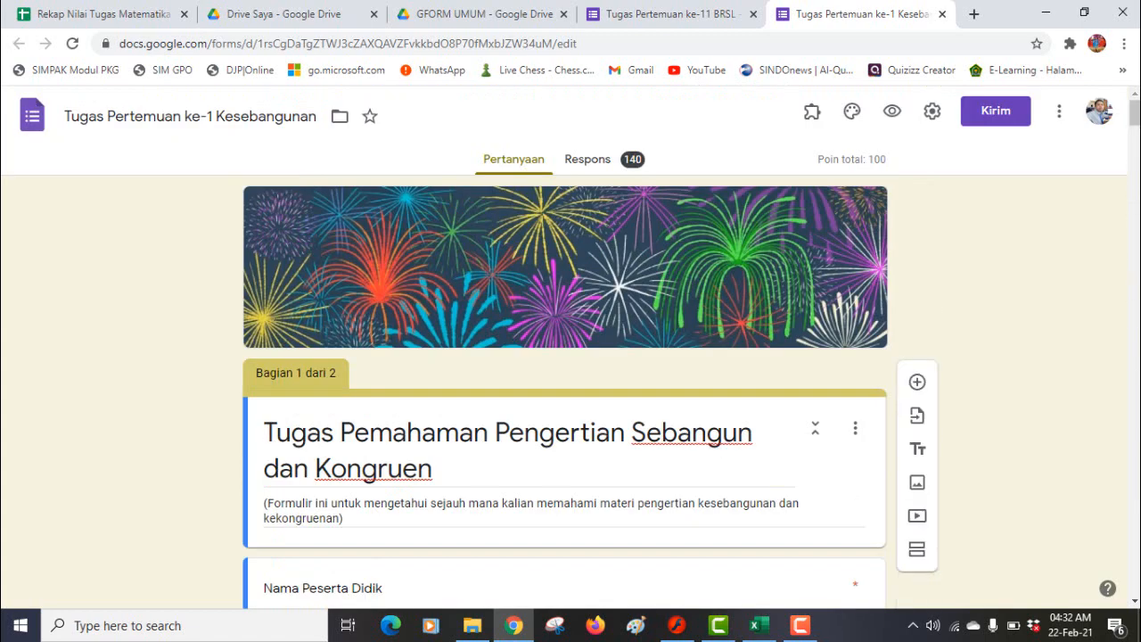
pyautogui.click(892, 115)
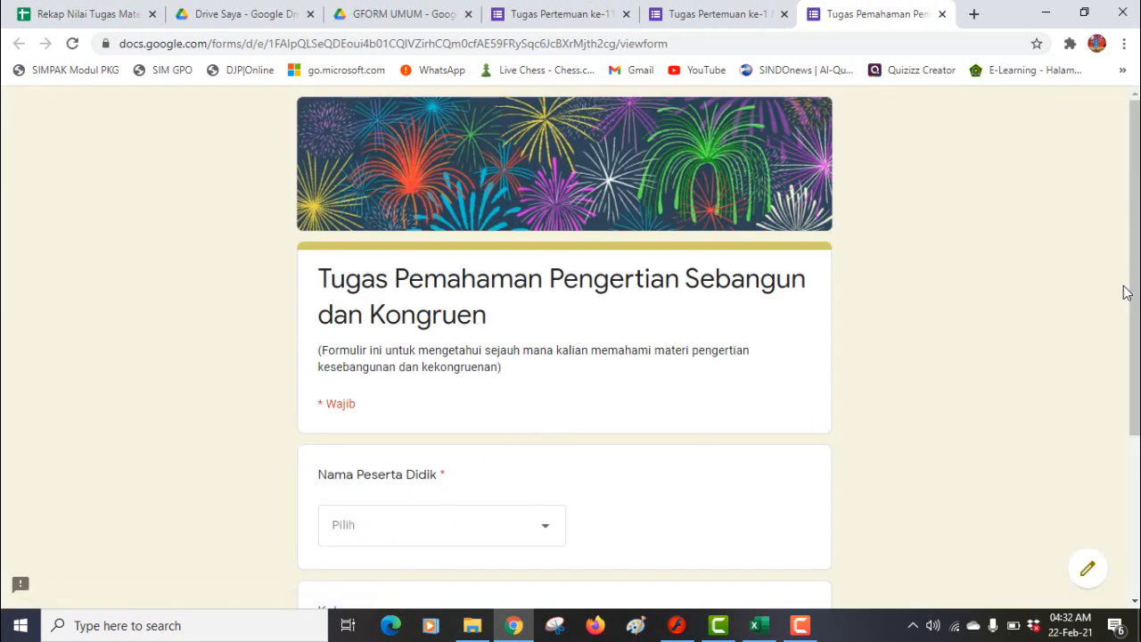
pyautogui.moveTo(1138, 219); pyautogui.dragTo(1136, 357)
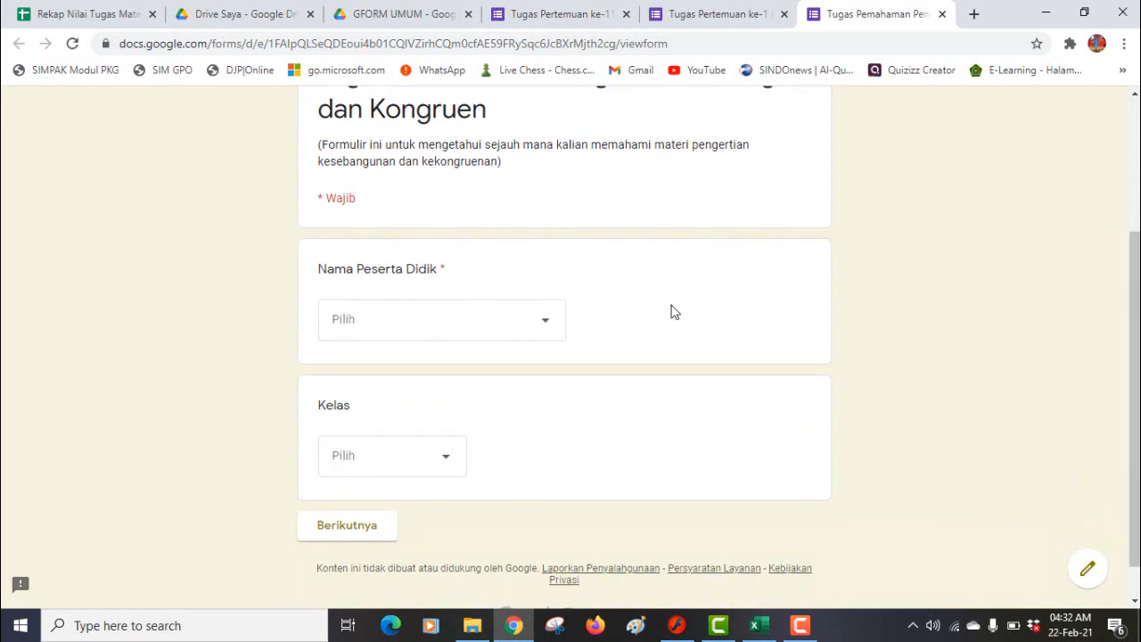
# Examine the student names offered for Nama Peserta Didik in the preview, and close the list without choosing one.
pyautogui.click(546, 325)
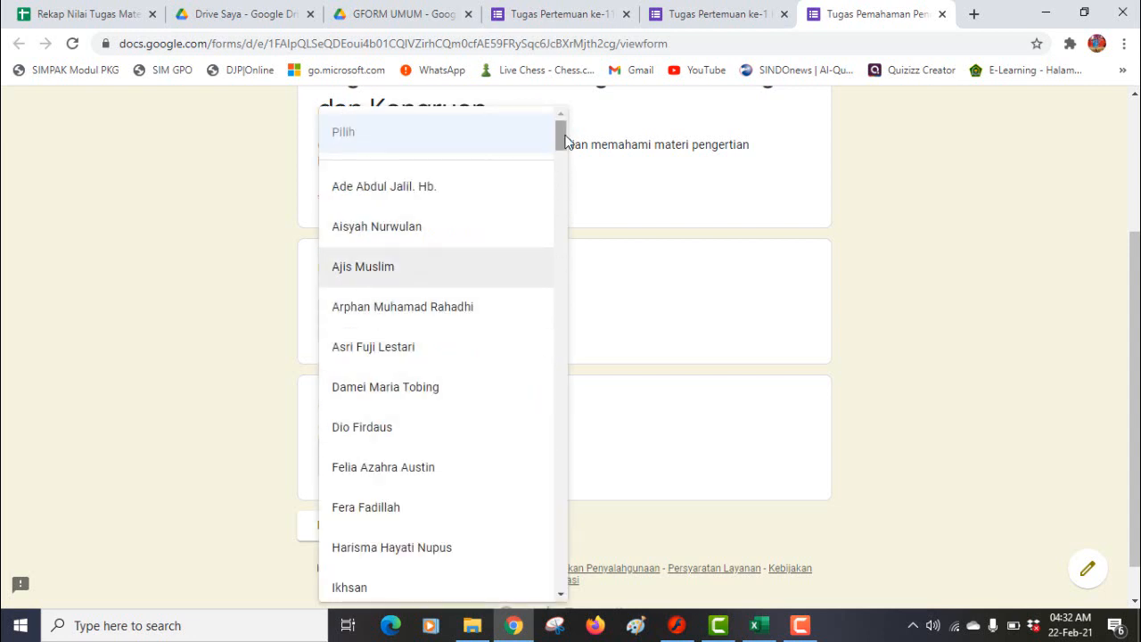
pyautogui.scroll(-2, 561, 146)
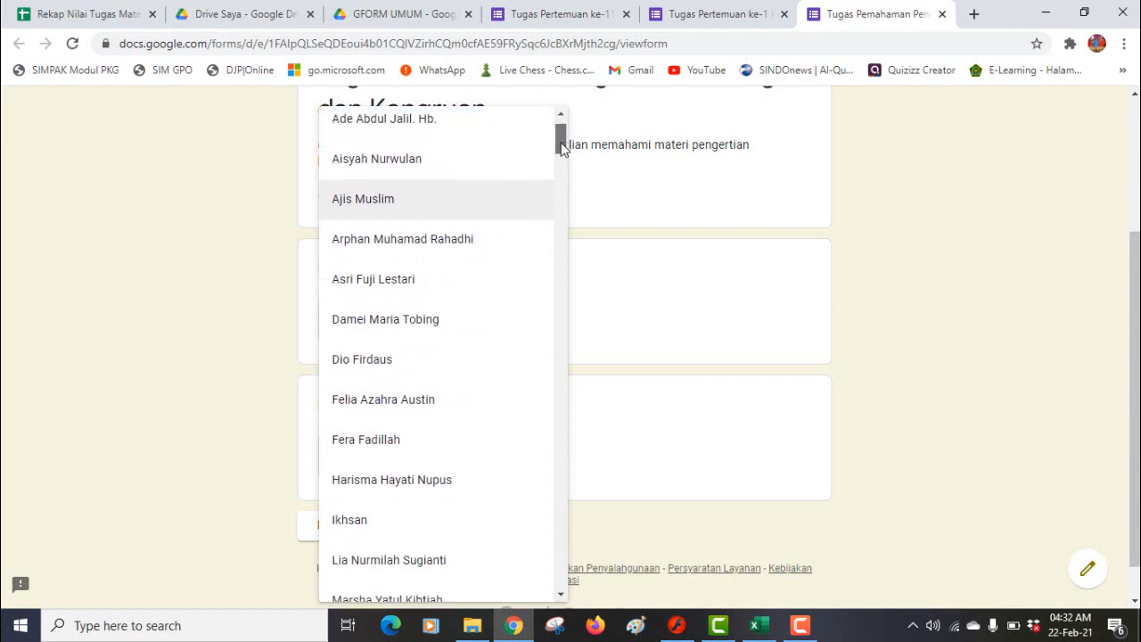
pyautogui.scroll(2, 561, 146)
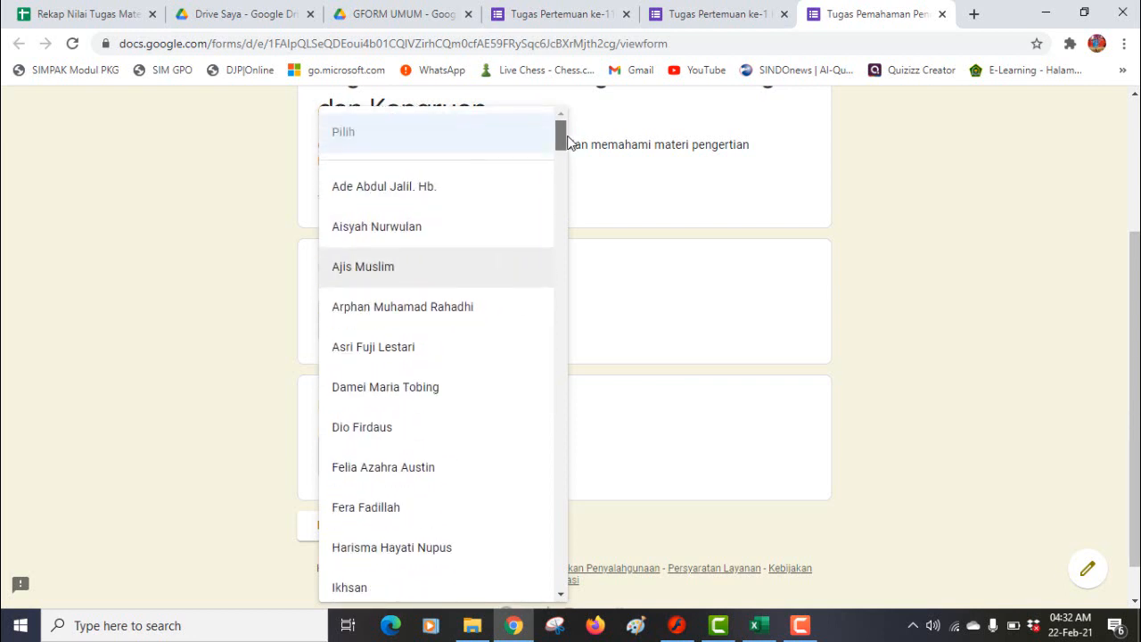
pyautogui.scroll(-1, 556, 142)
pyautogui.scroll(-3, 557, 142)
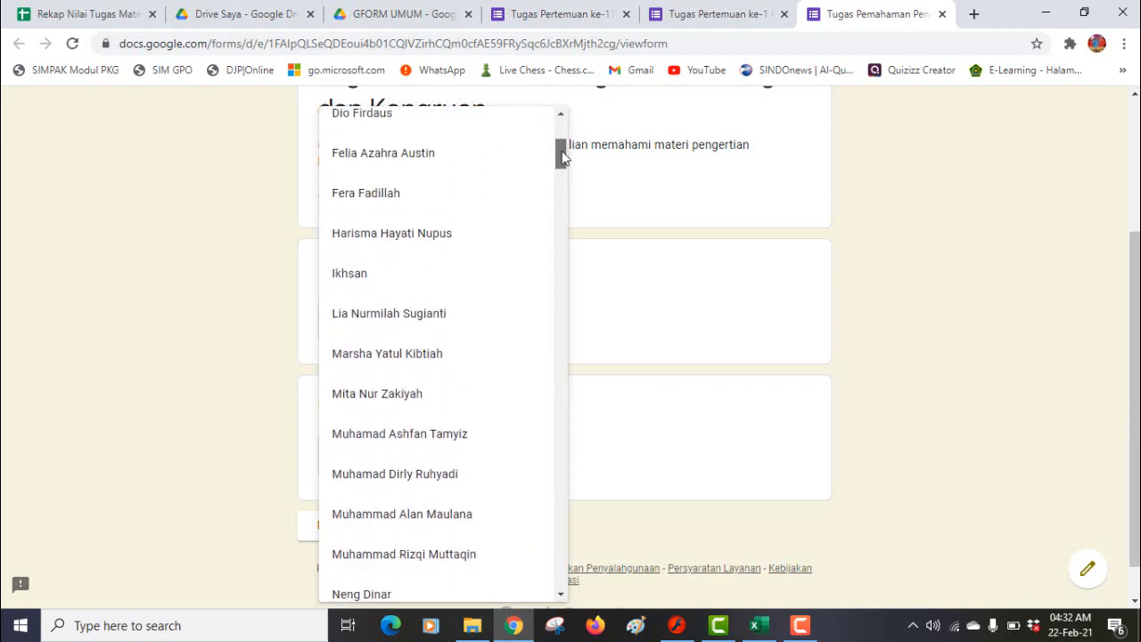
pyautogui.scroll(4, 560, 143)
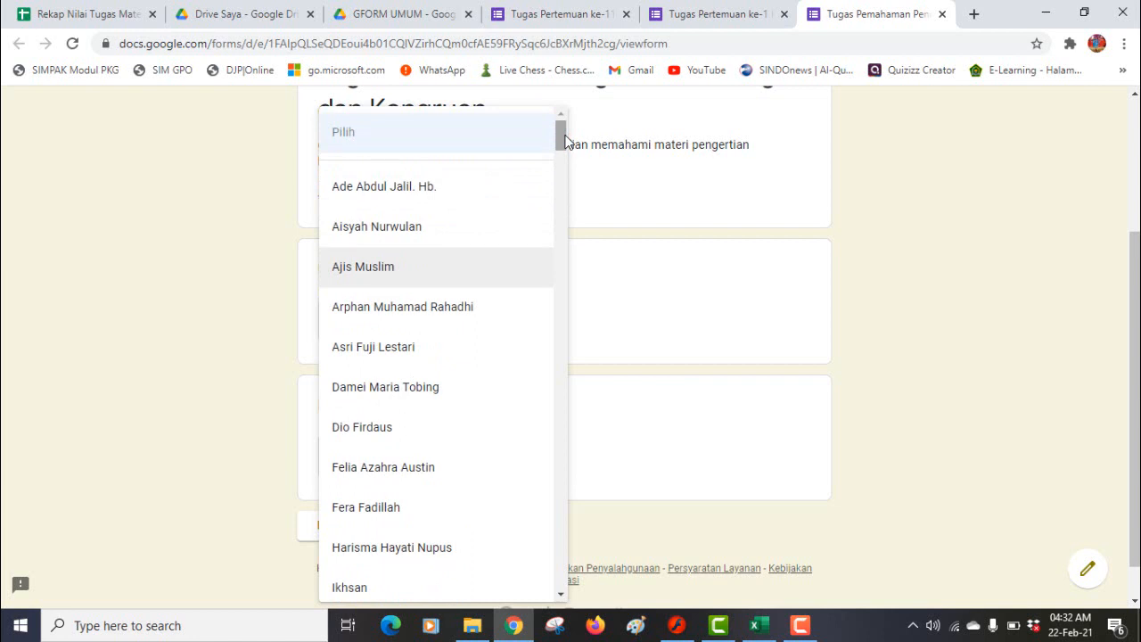
pyautogui.click(895, 280)
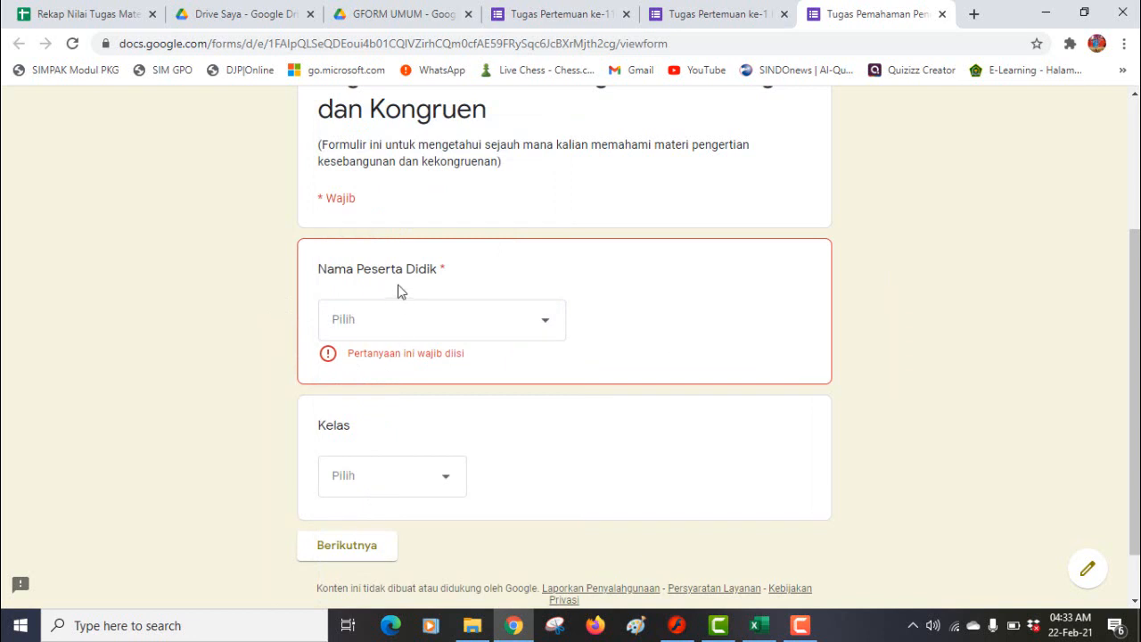
# Look again at the Nama Peserta Didik choices and check the Kelas choices, leaving both questions unanswered.
pyautogui.click(546, 323)
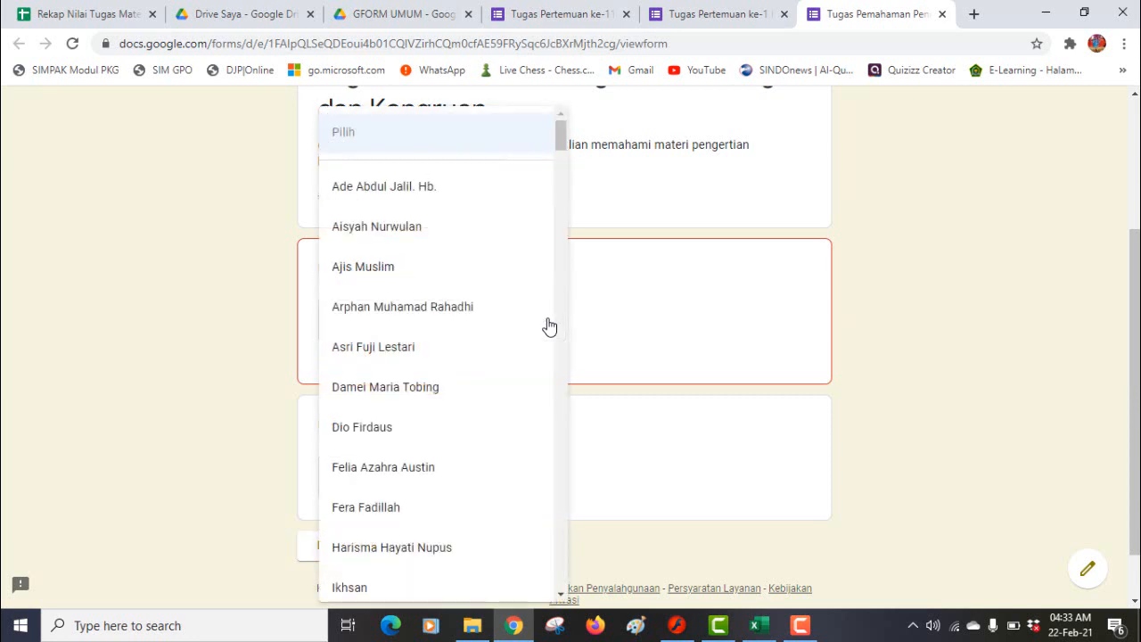
pyautogui.moveTo(560, 135); pyautogui.dragTo(580, 112)
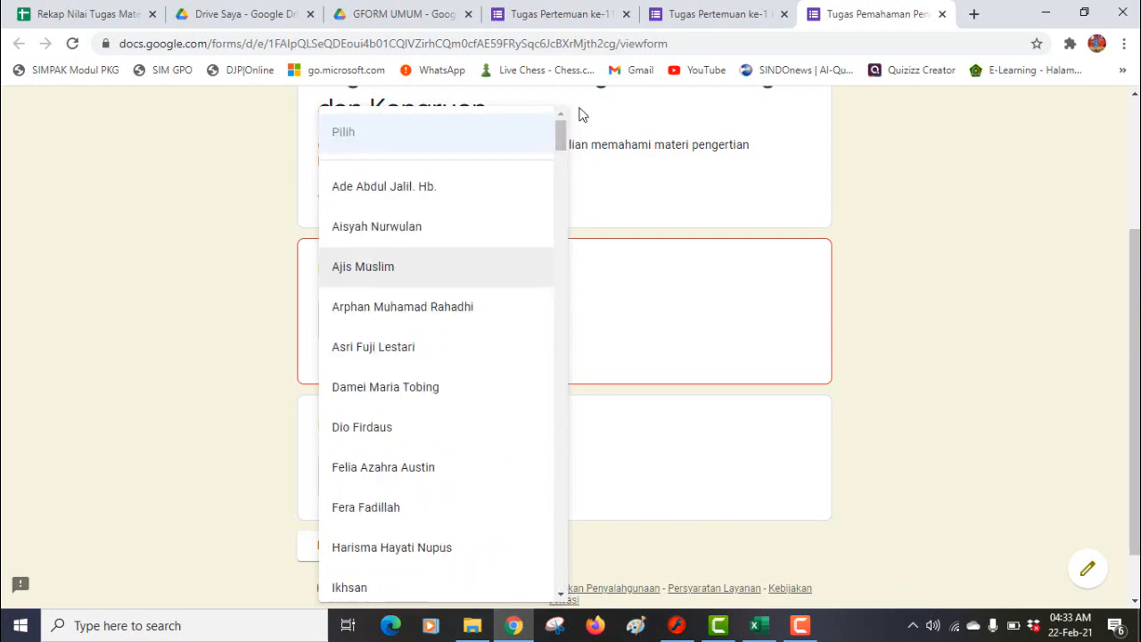
pyautogui.click(727, 196)
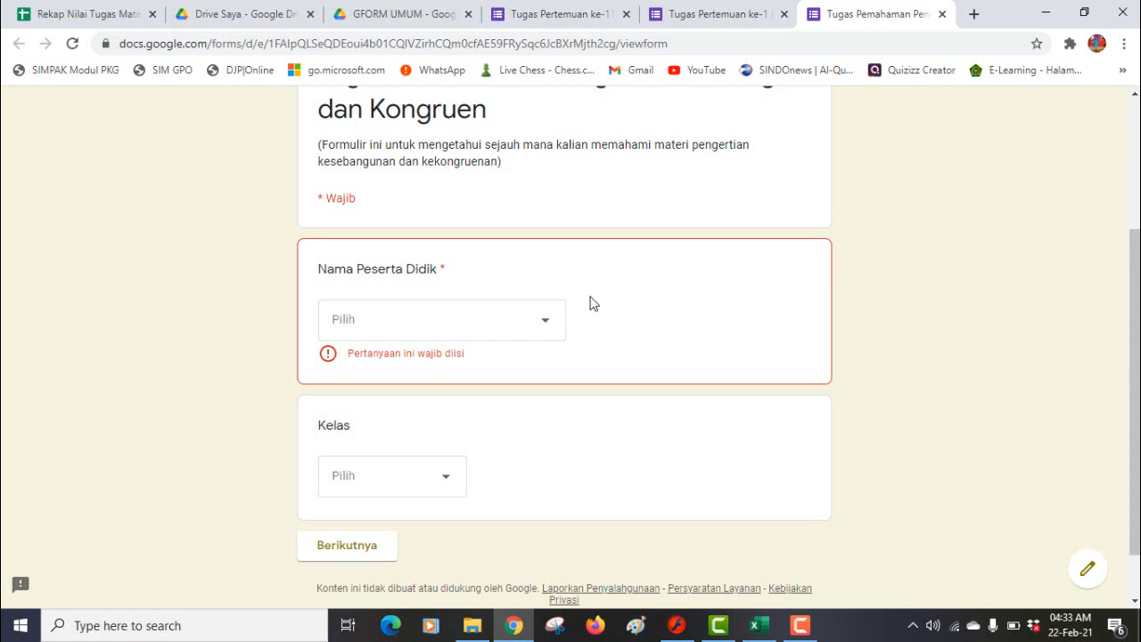
pyautogui.click(442, 482)
pyautogui.click(865, 399)
# Switch to the Tugas Pertemuan ke-11 BRSL form and open its preview at the Kelas question.
pyautogui.click(563, 12)
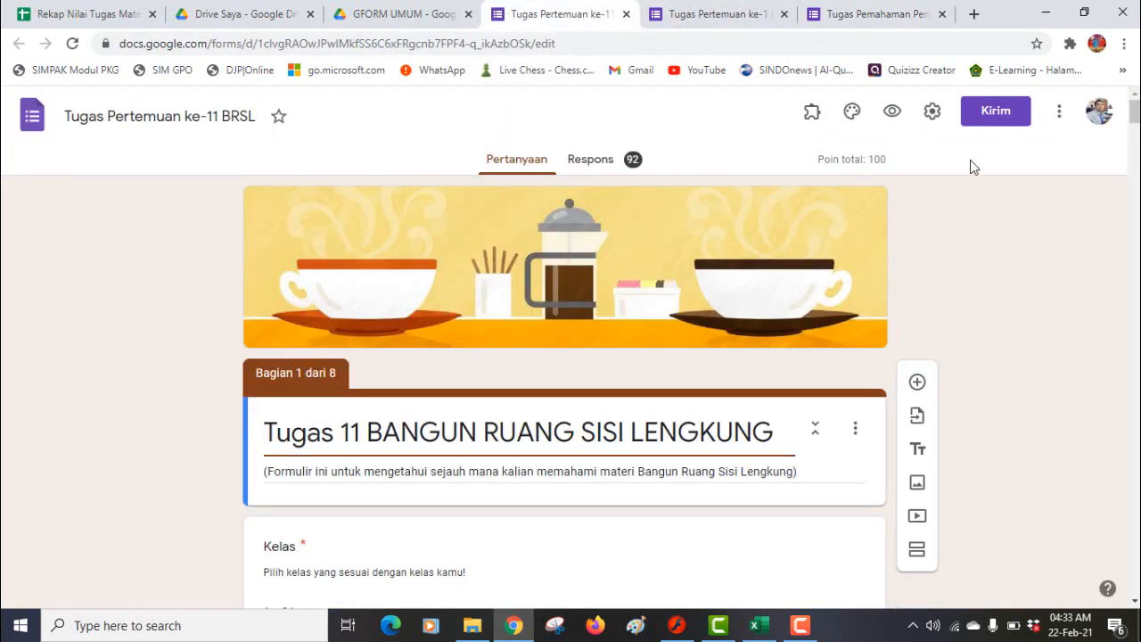
pyautogui.click(891, 112)
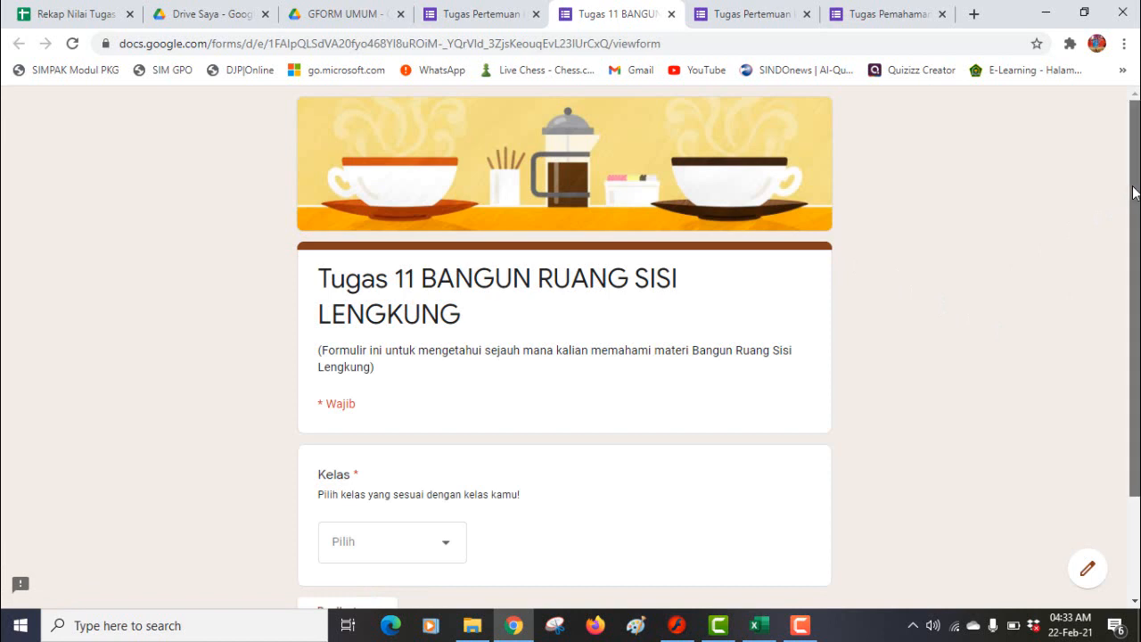
pyautogui.moveTo(1134, 193); pyautogui.dragTo(1132, 303)
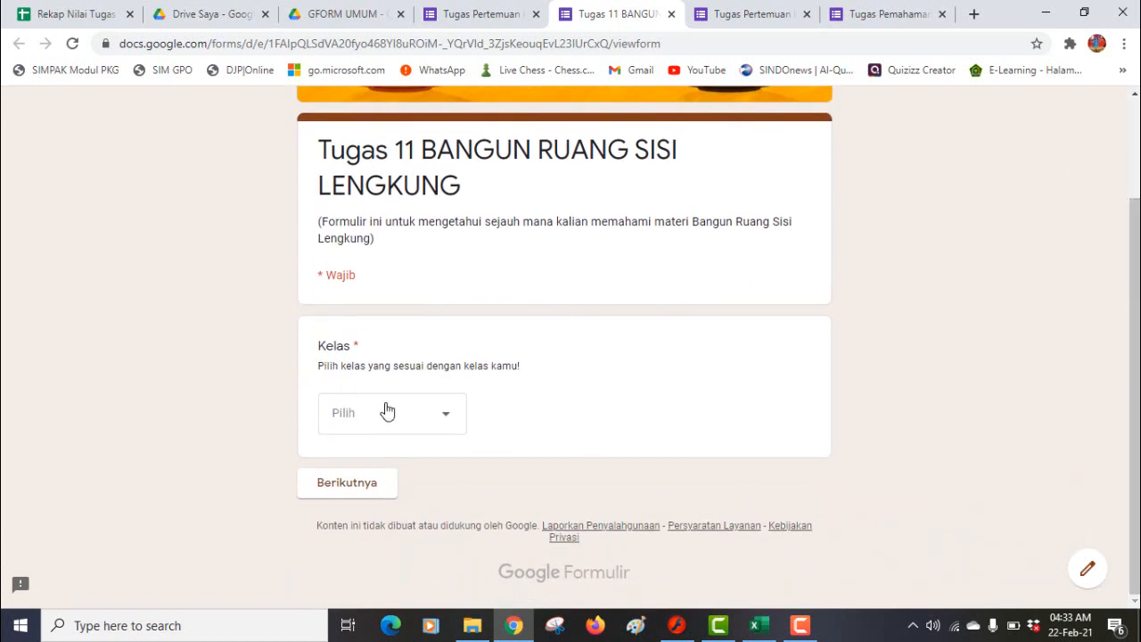
# Choose class 9A for Kelas and continue to that class's section.
pyautogui.click(445, 425)
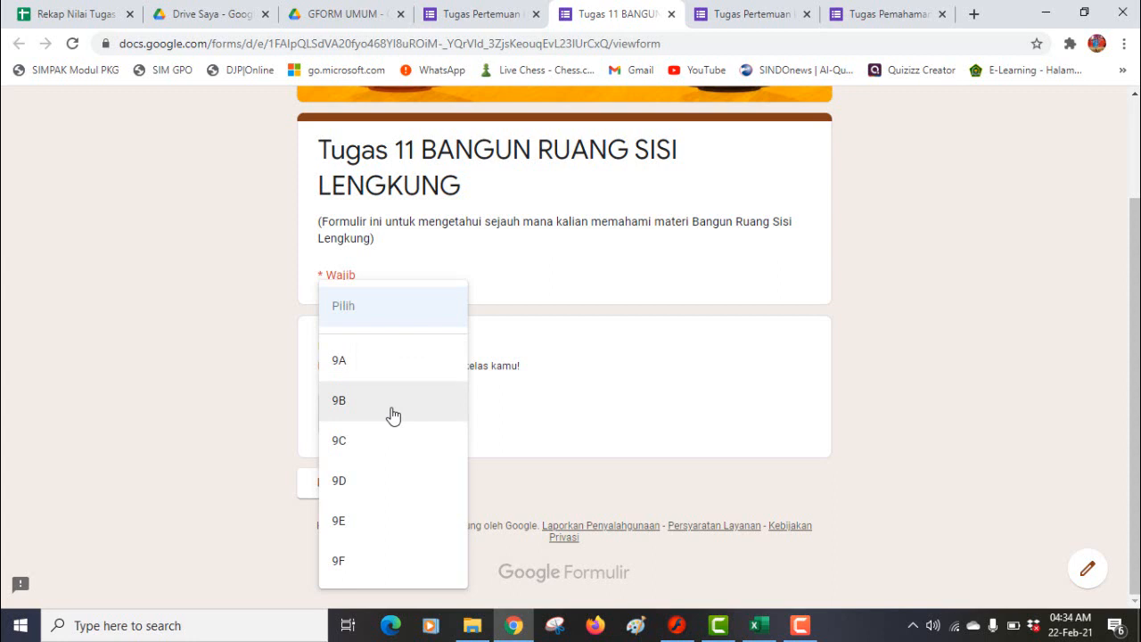
pyautogui.click(383, 373)
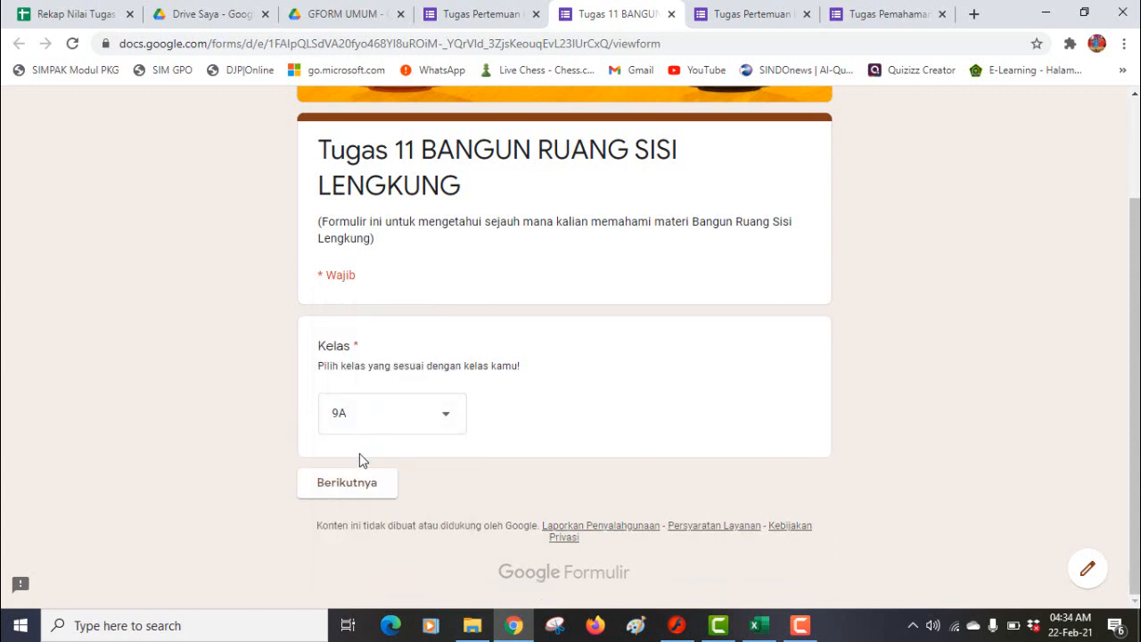
pyautogui.click(353, 482)
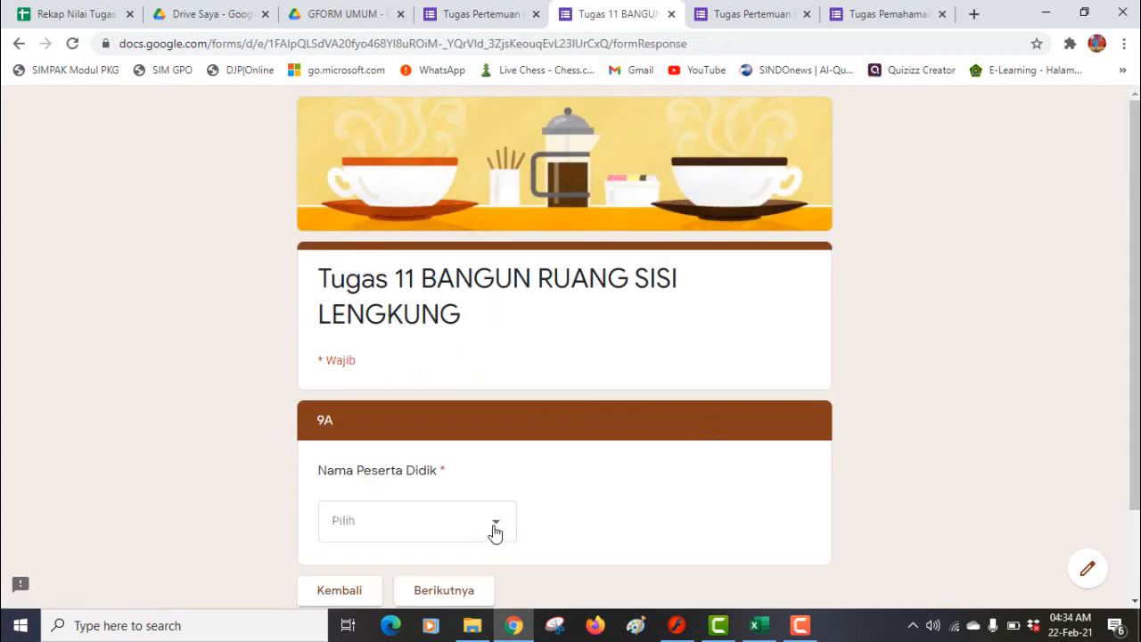
# Examine the student names offered in the 9A section, and close the list without choosing one.
pyautogui.click(494, 530)
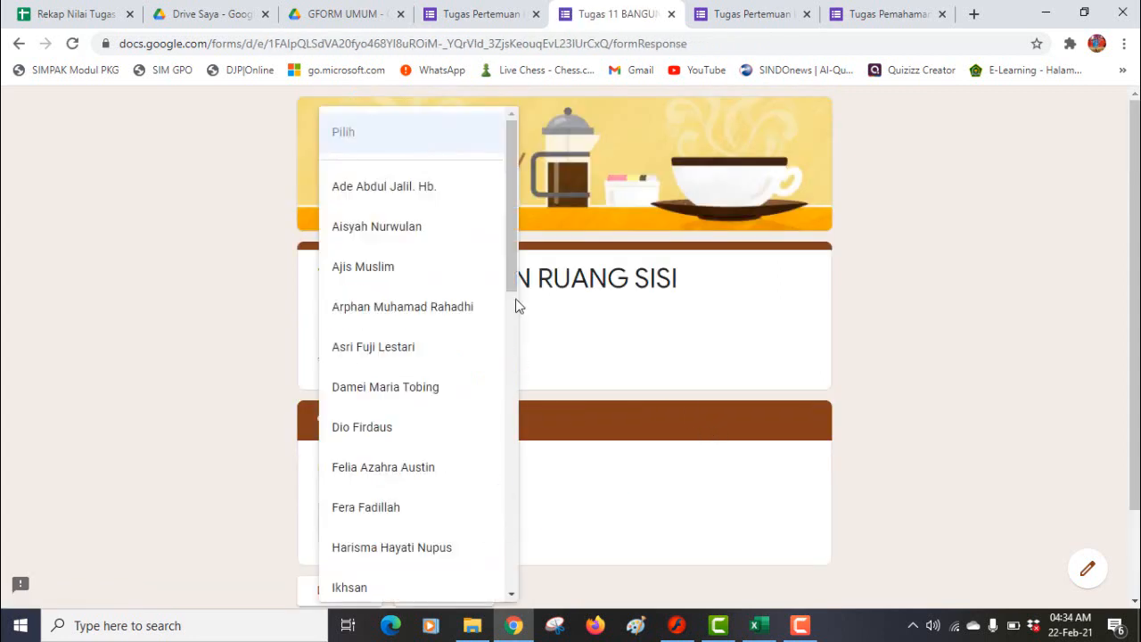
pyautogui.moveTo(513, 271); pyautogui.dragTo(520, 166)
pyautogui.scroll(-2, 505, 321)
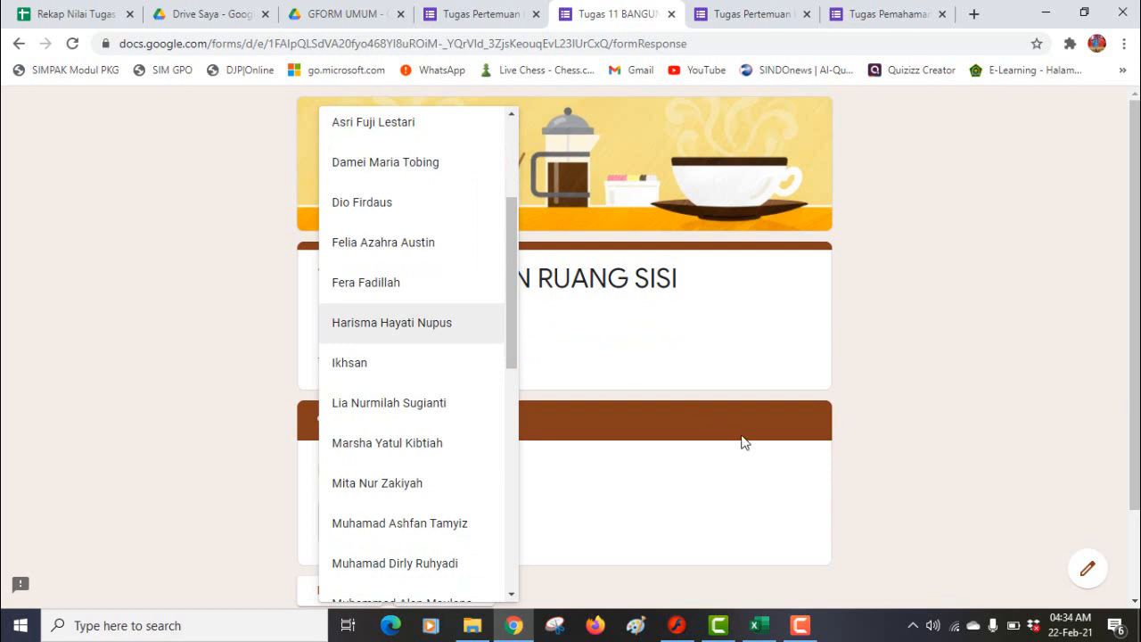
pyautogui.click(895, 415)
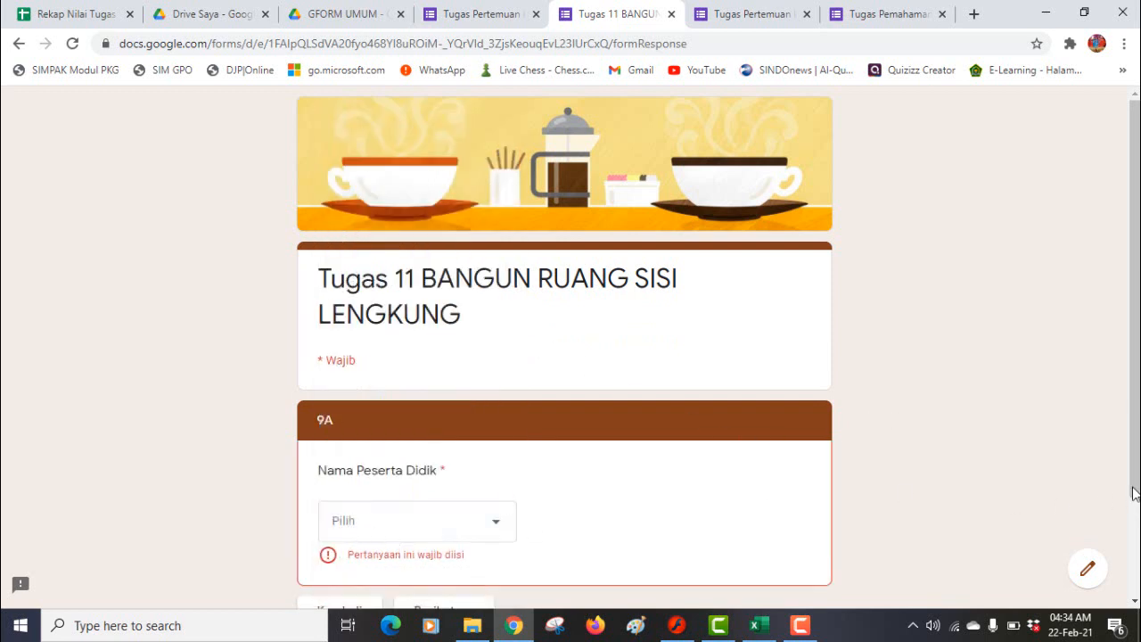
# Return to the Kelas question, change the class to 9B and continue to that class's section.
pyautogui.moveTo(1137, 434); pyautogui.dragTo(1138, 506)
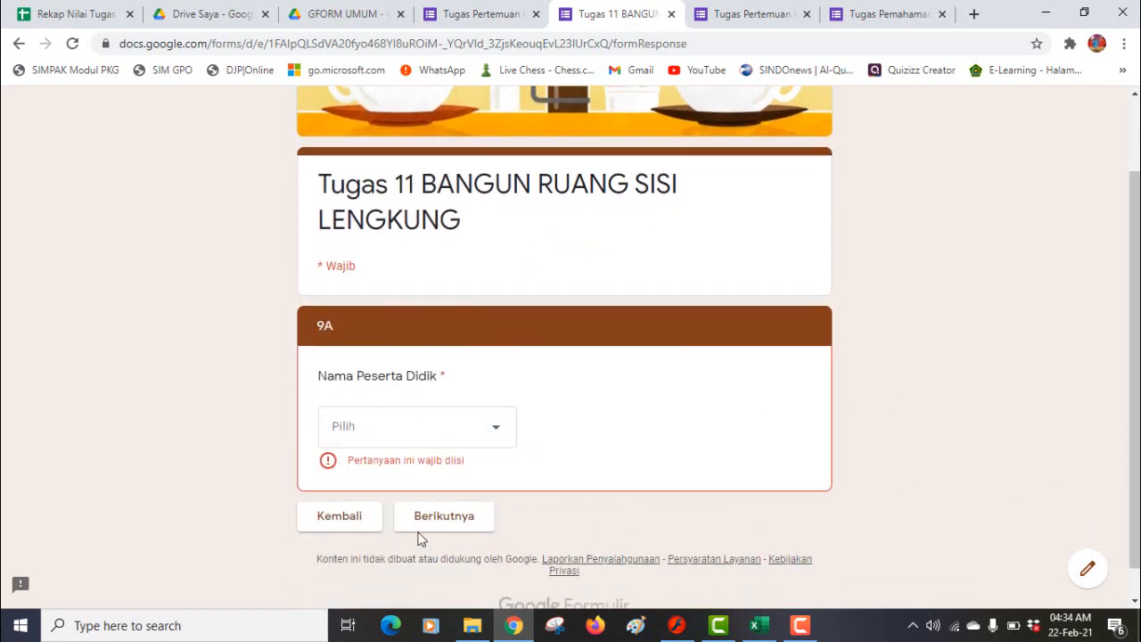
pyautogui.click(366, 525)
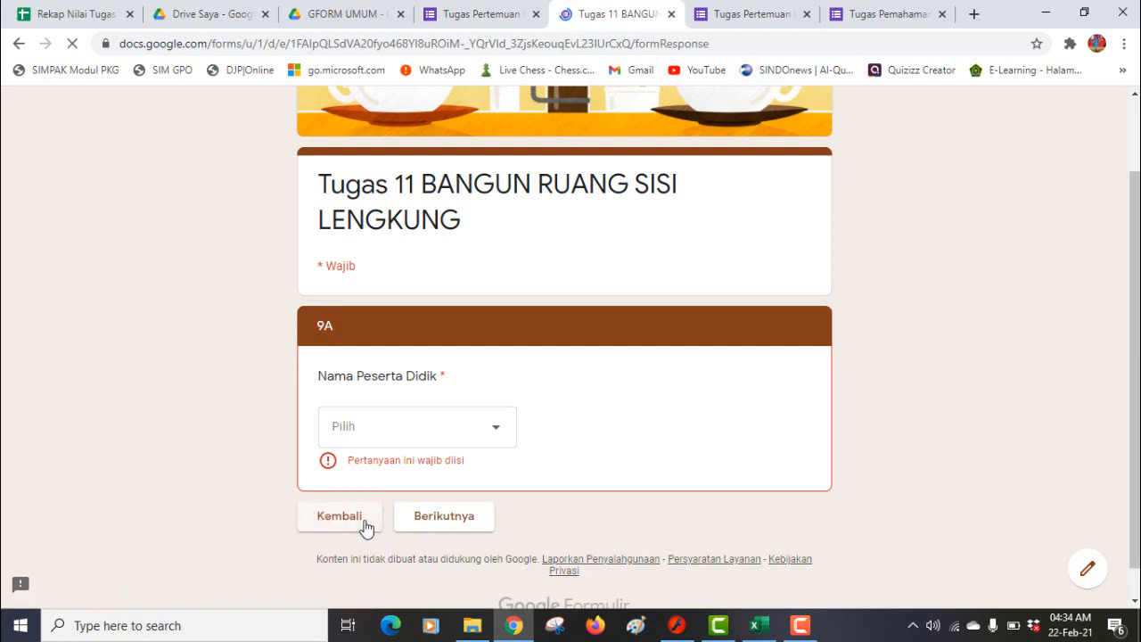
pyautogui.click(448, 548)
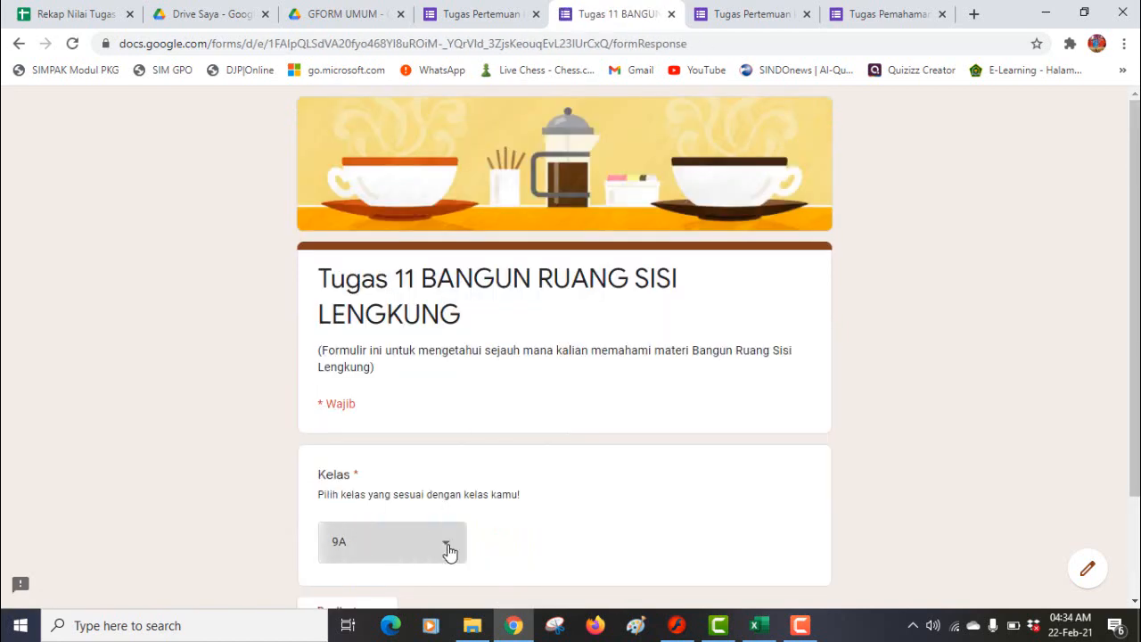
pyautogui.click(393, 411)
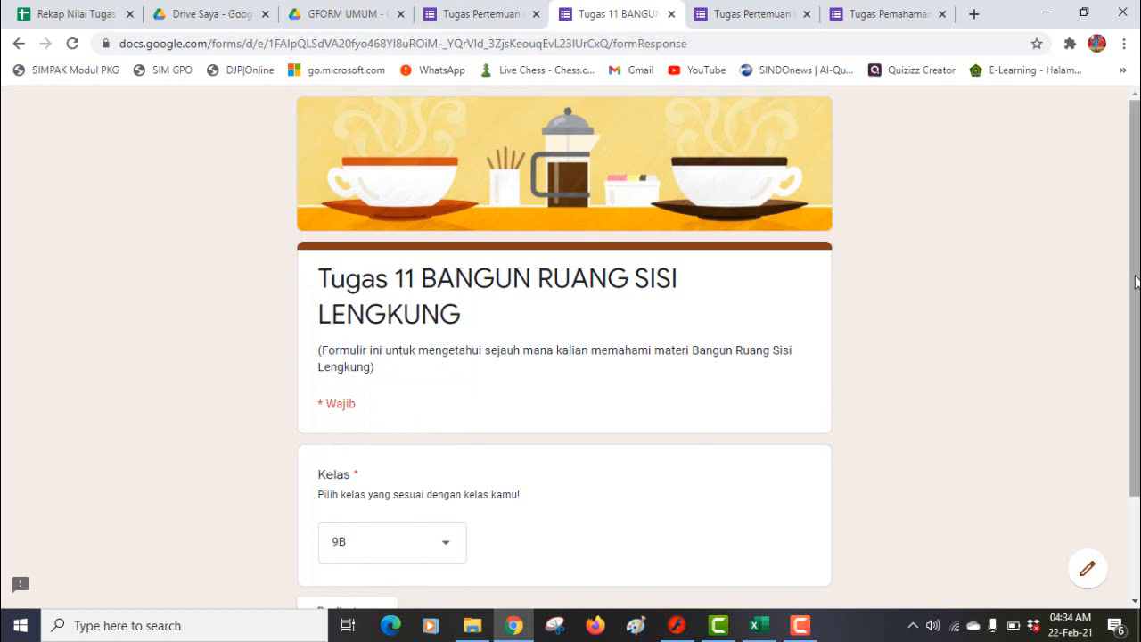
pyautogui.moveTo(1135, 286); pyautogui.dragTo(1137, 389)
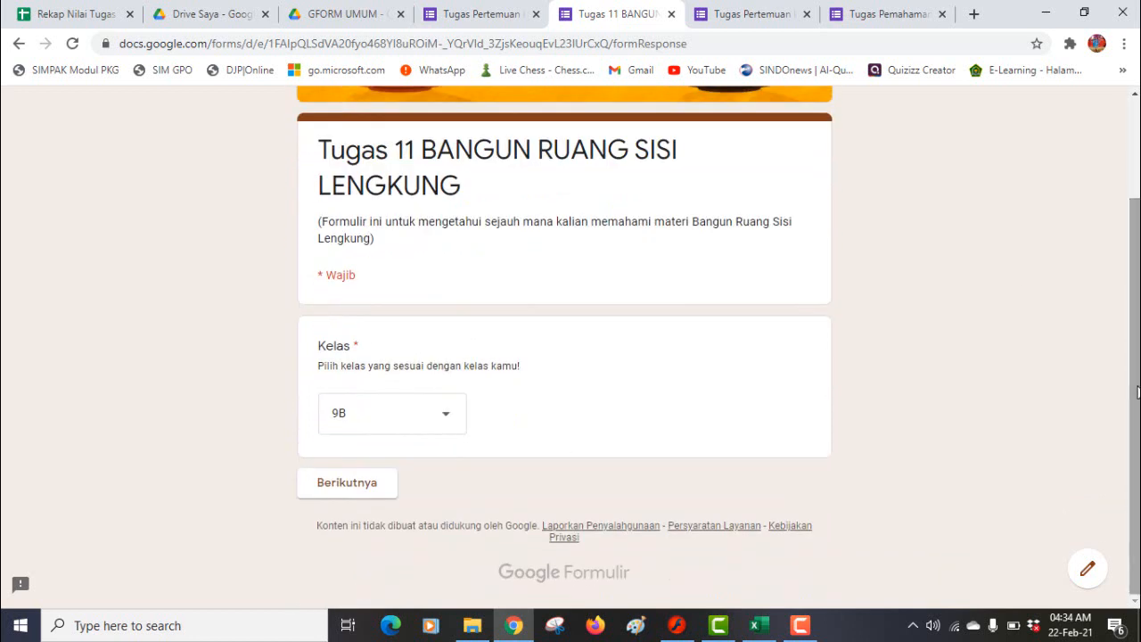
pyautogui.click(352, 500)
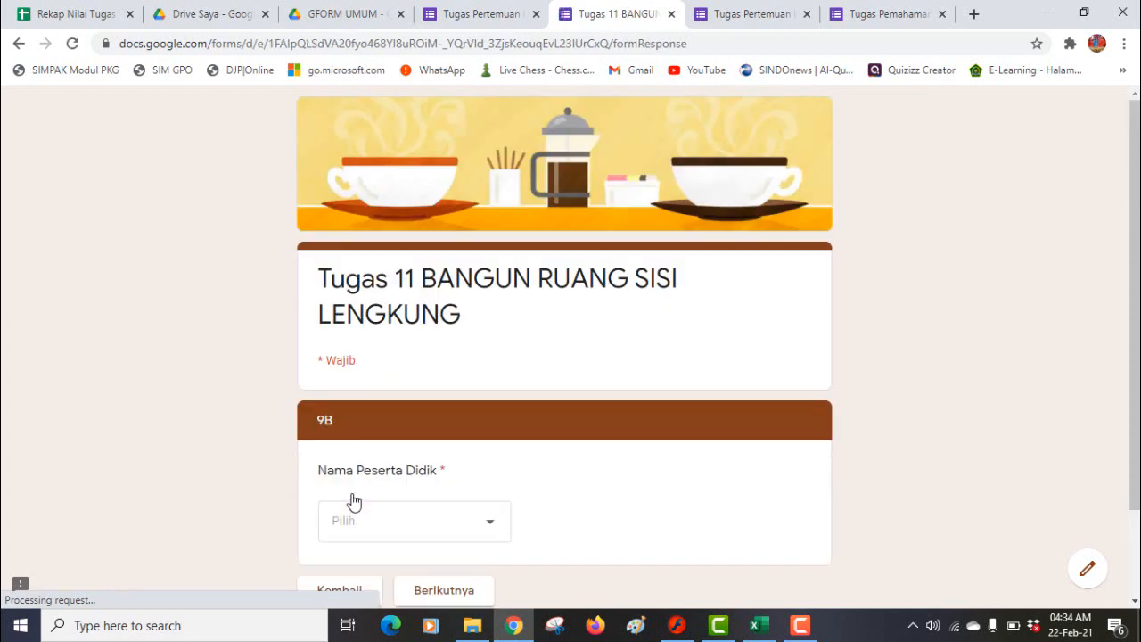
# Examine the student names offered in the 9B section, and close the list without choosing one.
pyautogui.click(489, 526)
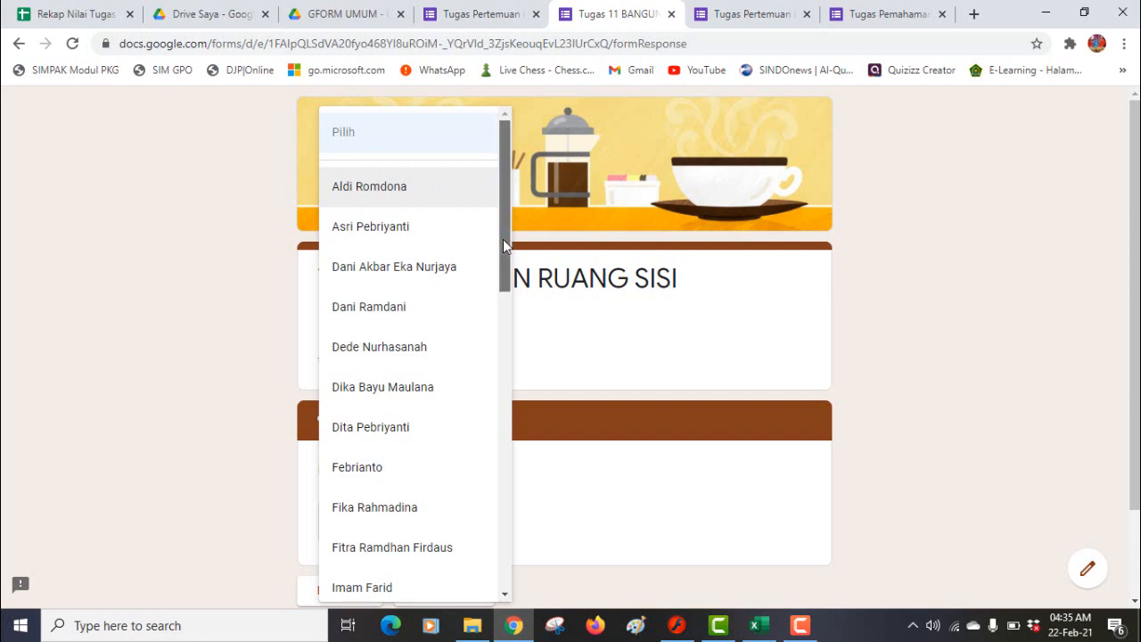
pyautogui.moveTo(503, 239); pyautogui.dragTo(524, 162)
pyautogui.click(953, 257)
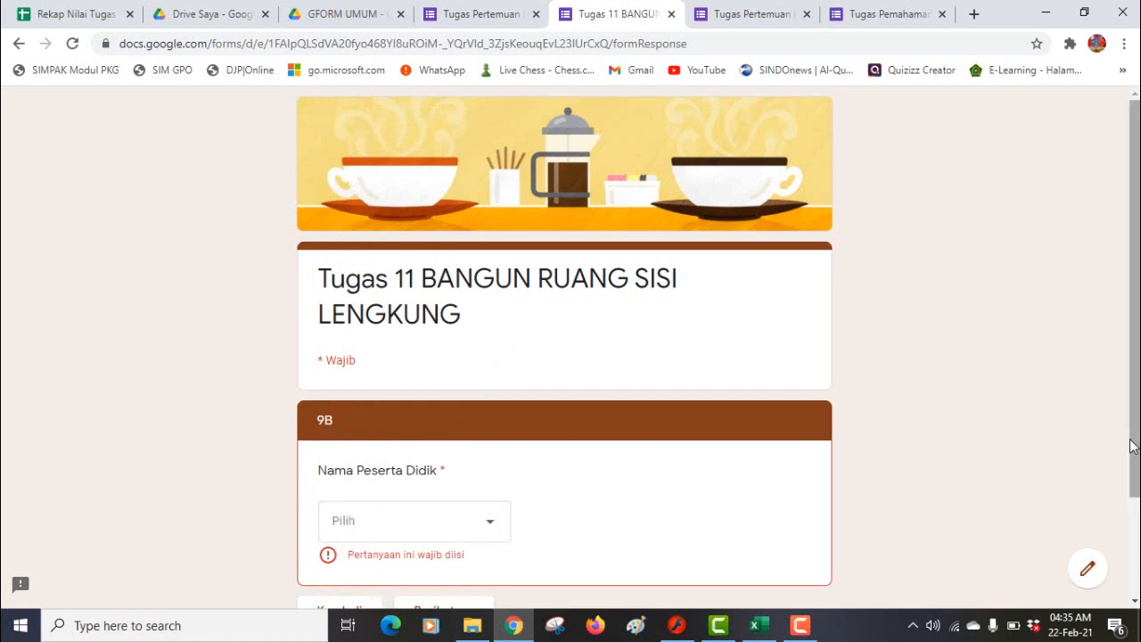
# Return to the Kelas question, change the class to 9C and continue to that class's section.
pyautogui.moveTo(1131, 446); pyautogui.dragTo(1132, 493)
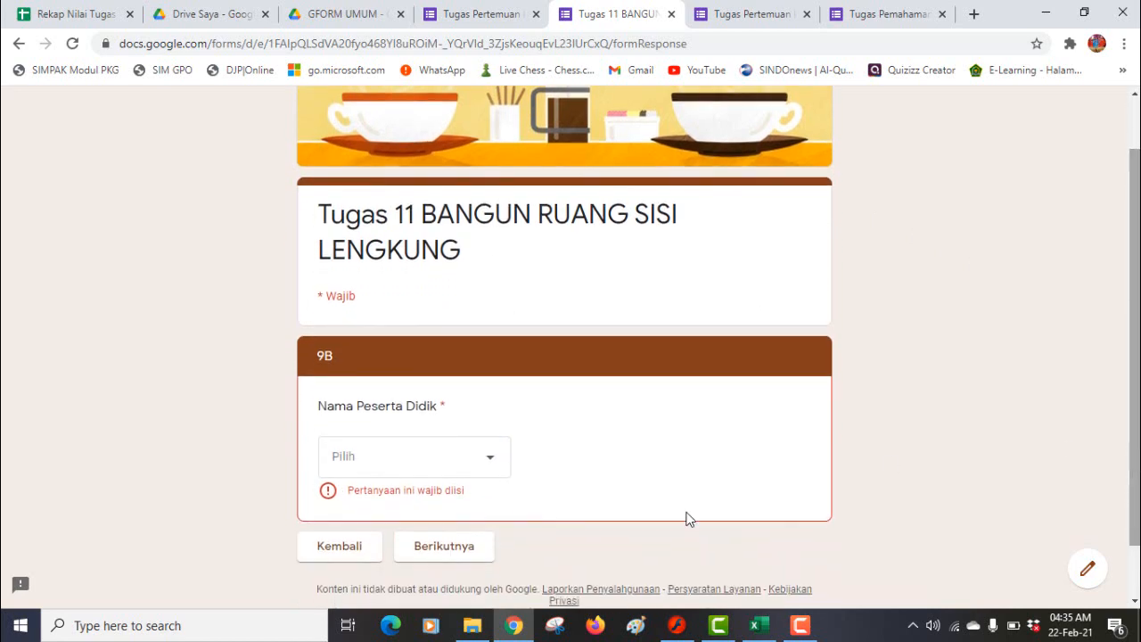
pyautogui.click(371, 556)
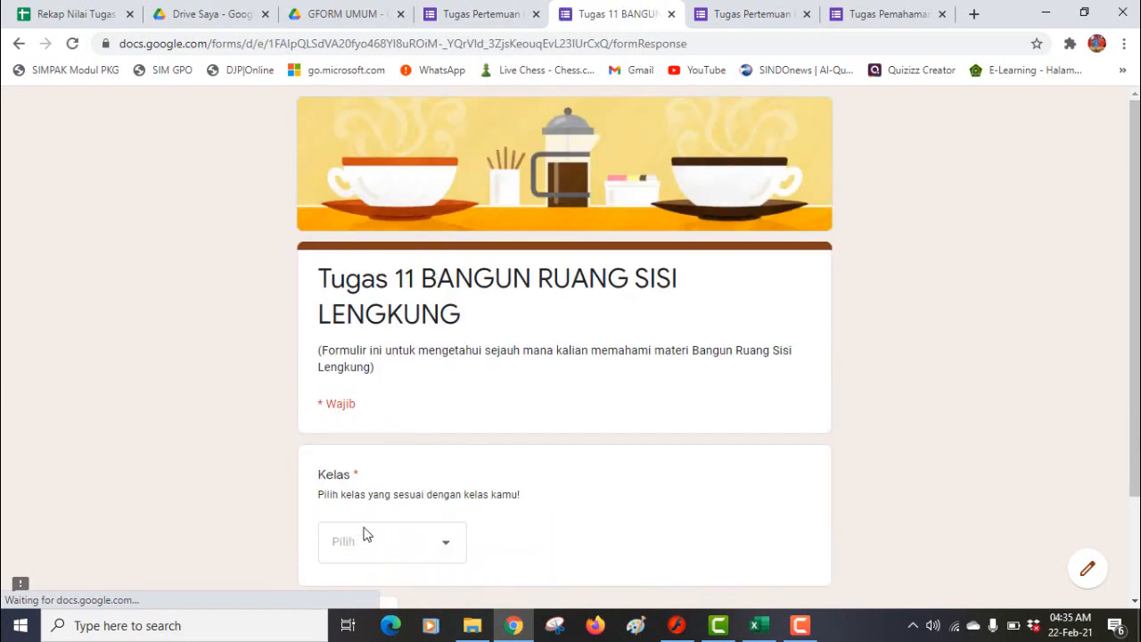
pyautogui.click(449, 549)
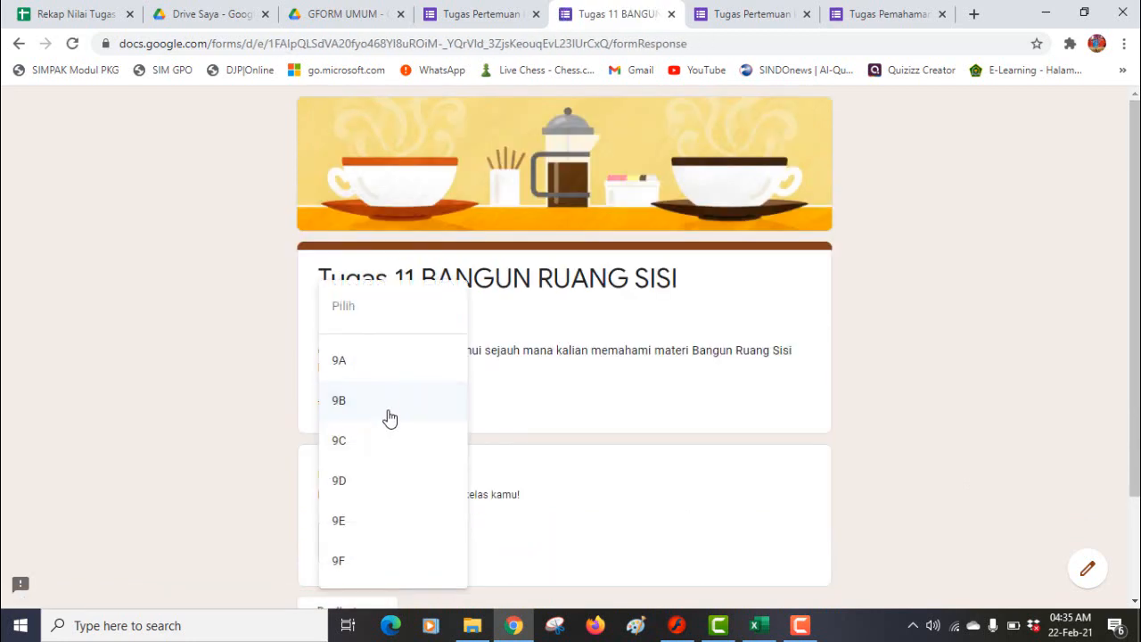
pyautogui.click(380, 440)
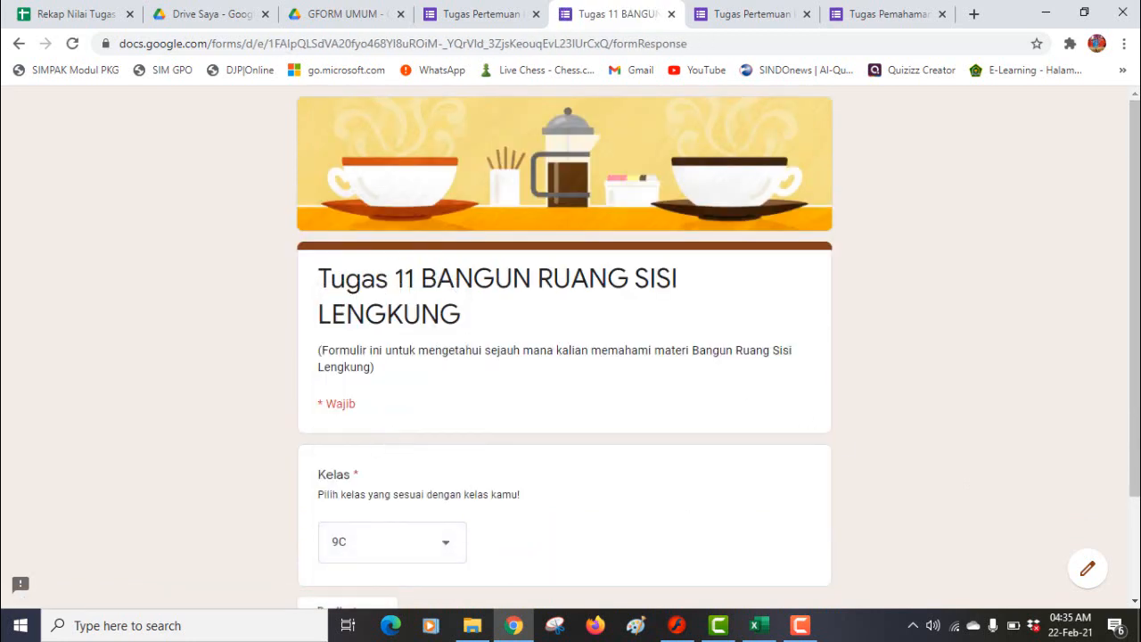
pyautogui.scroll(-3, 373, 479)
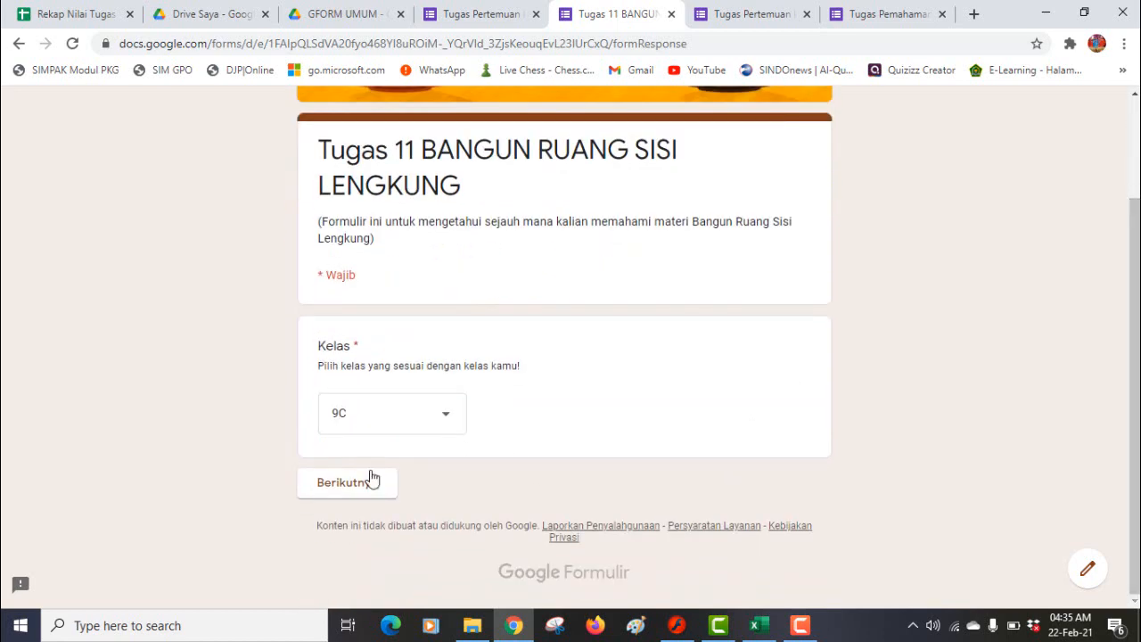
pyautogui.click(346, 483)
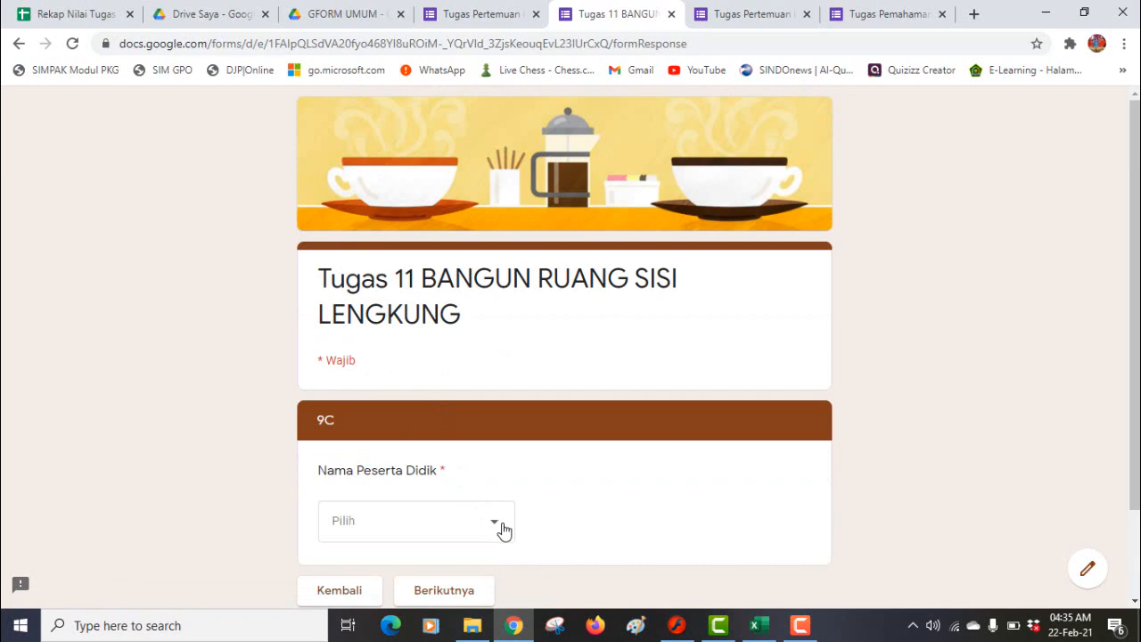
# Examine the student names offered in the 9C section, and close the list without choosing one.
pyautogui.click(504, 530)
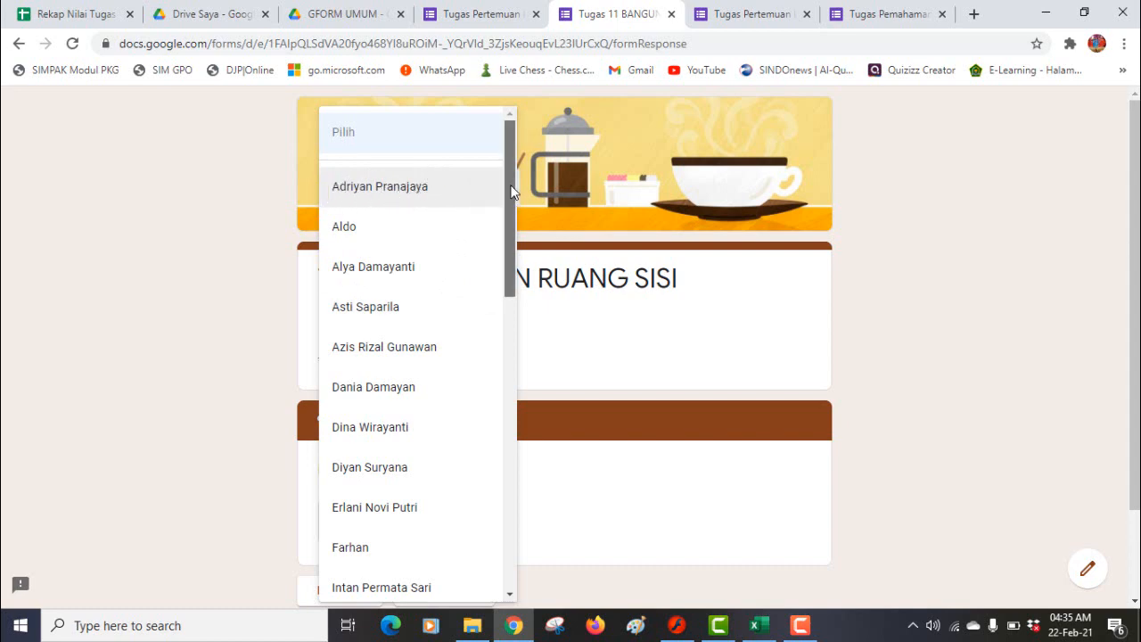
pyautogui.moveTo(511, 192); pyautogui.dragTo(516, 138)
pyautogui.click(897, 204)
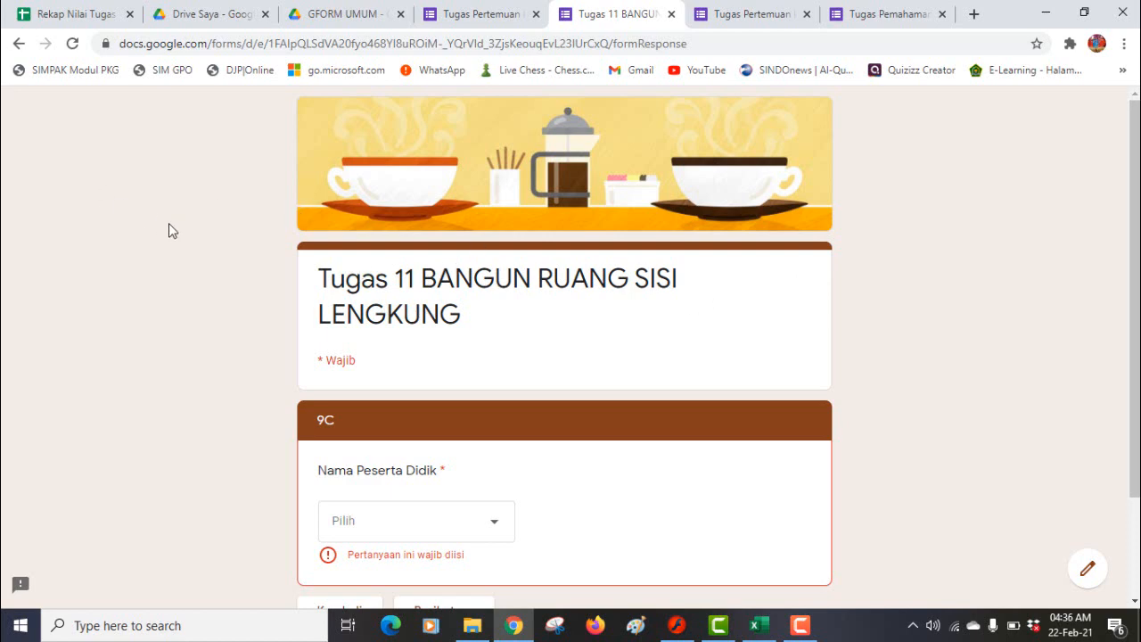
# Close the Tugas 11 preview without keeping its answers, and close the other three open form pages.
pyautogui.click(672, 14)
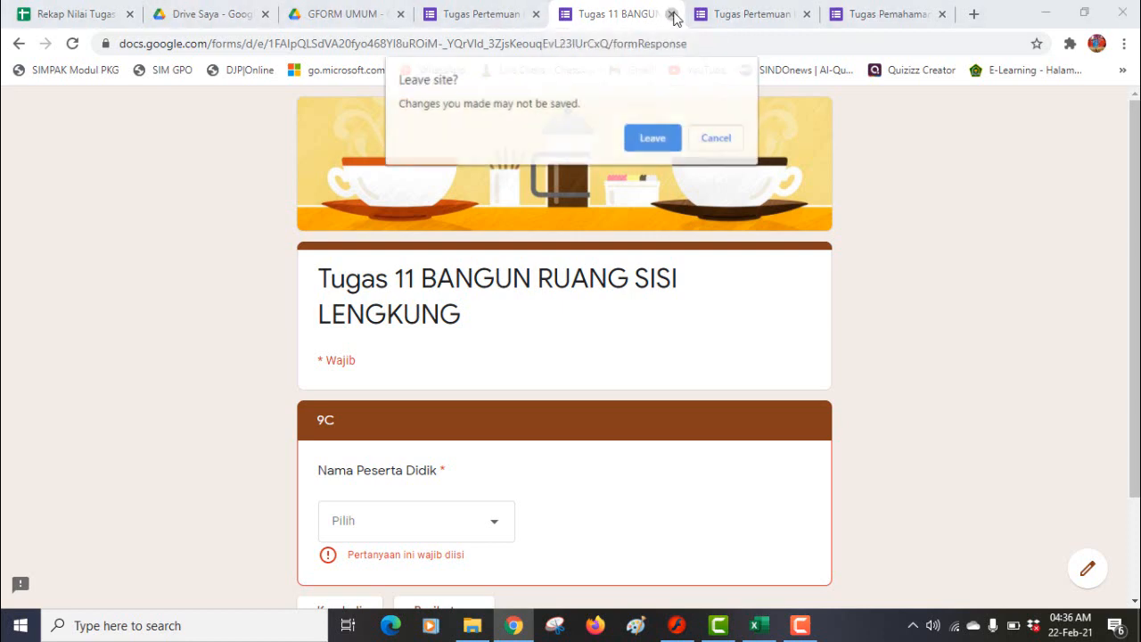
pyautogui.click(654, 148)
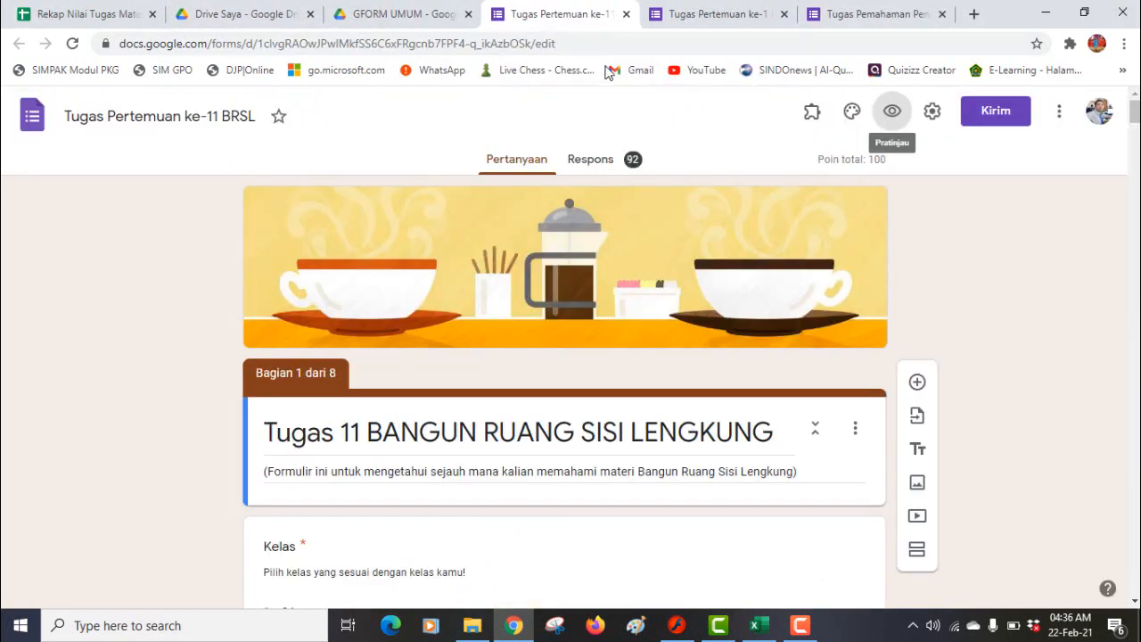
pyautogui.click(627, 15)
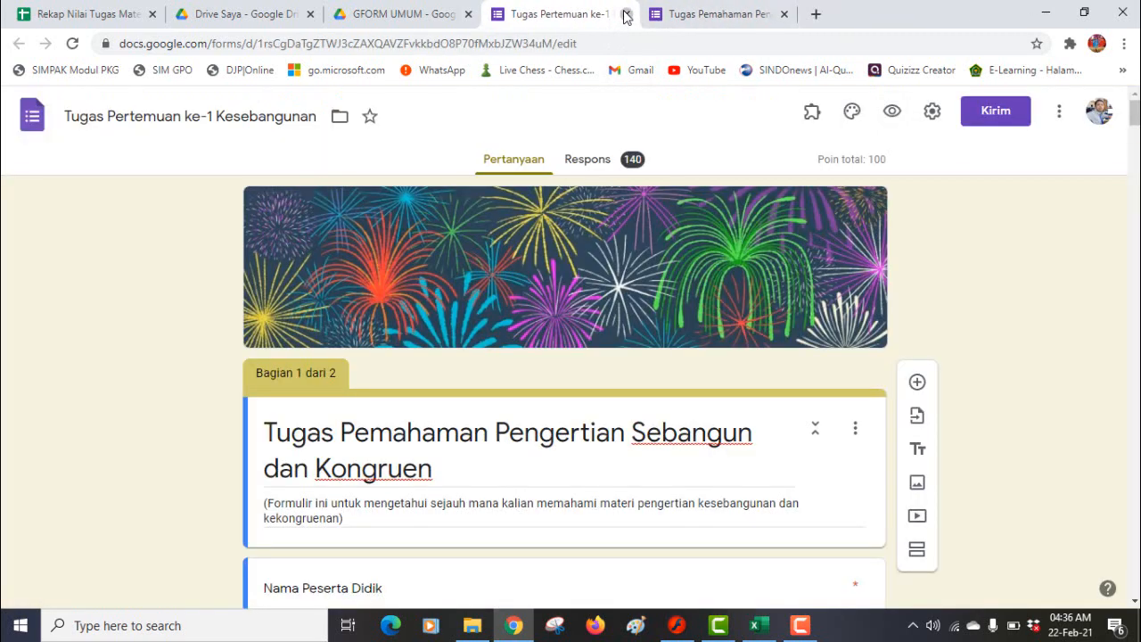
pyautogui.click(627, 16)
pyautogui.click(627, 15)
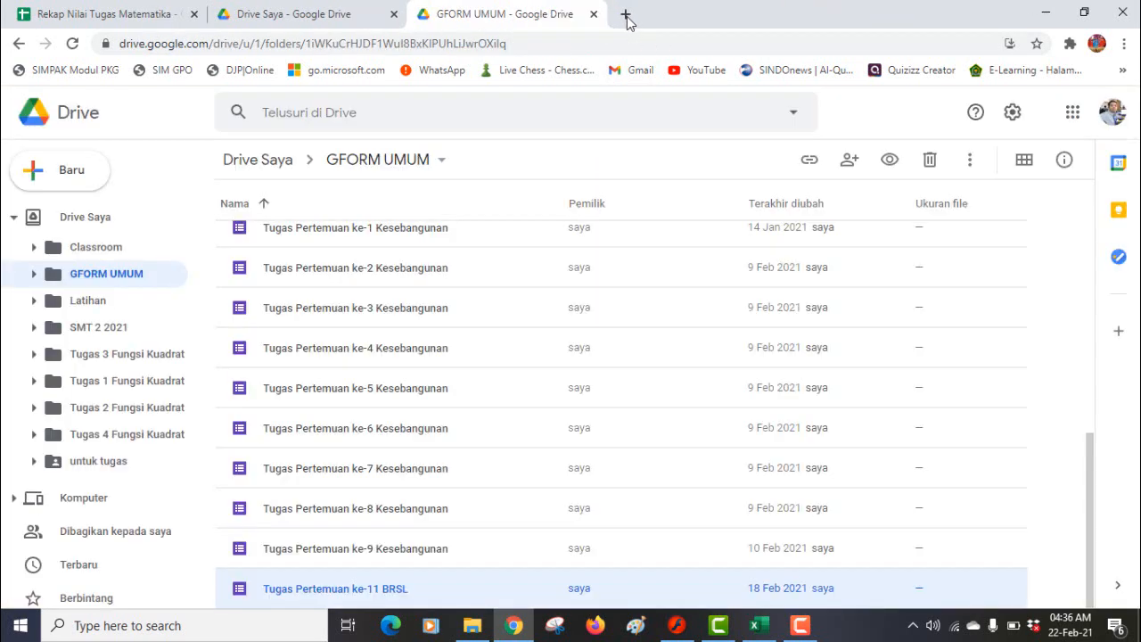
# In the other account's Drive, create a folder named "Latihan Google Form" inside the Agenda Belajar Kita folder.
pyautogui.click(267, 11)
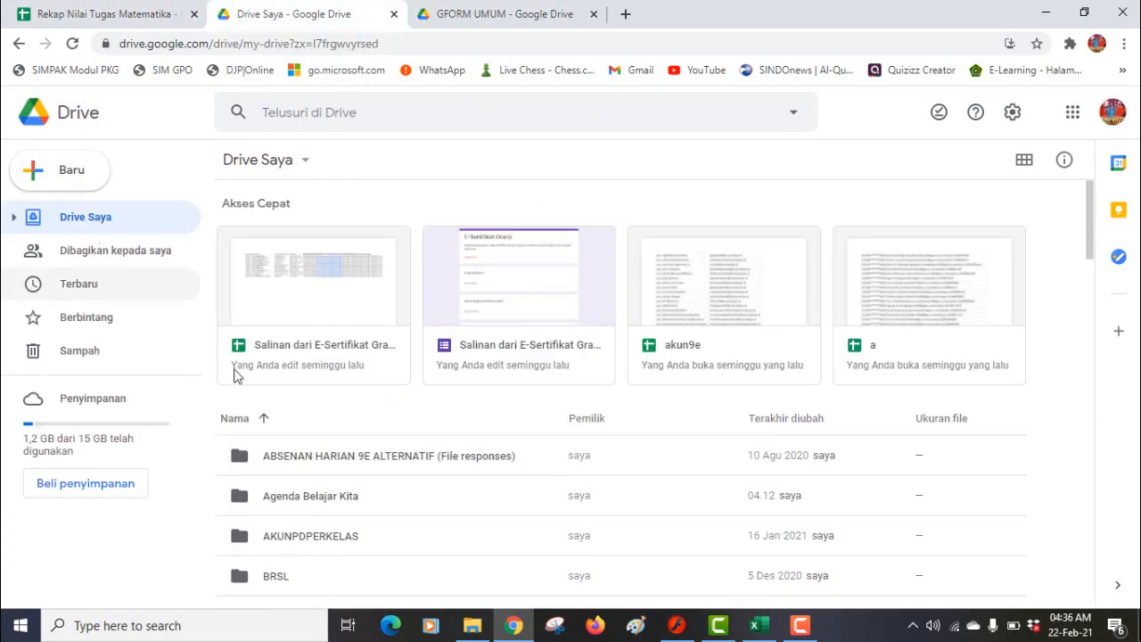
pyautogui.doubleClick(285, 501)
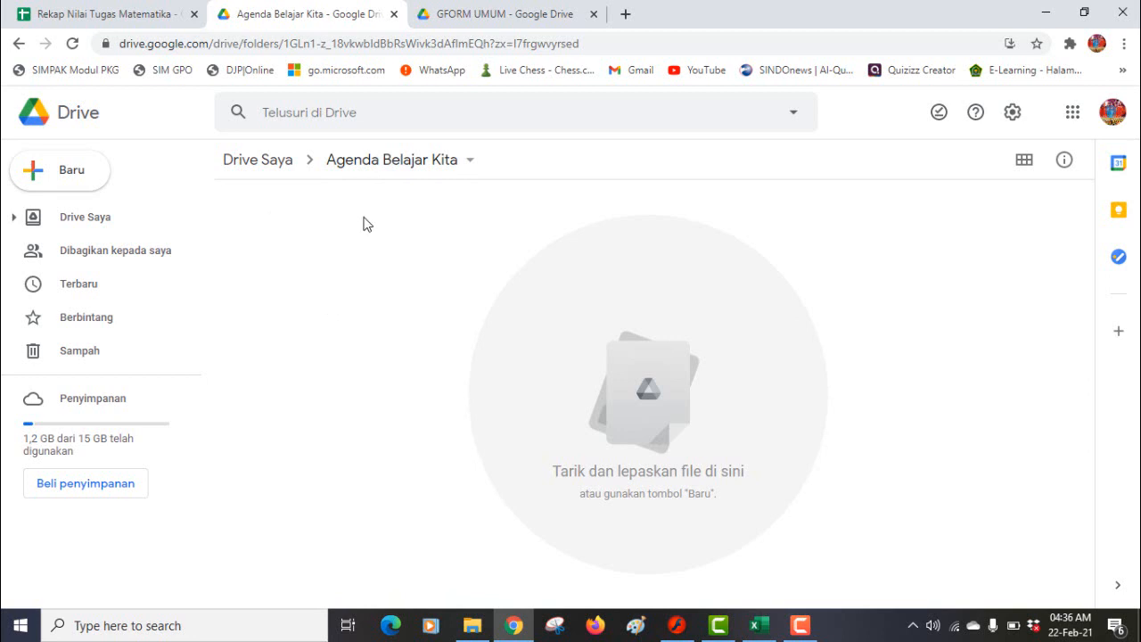
pyautogui.click(81, 177)
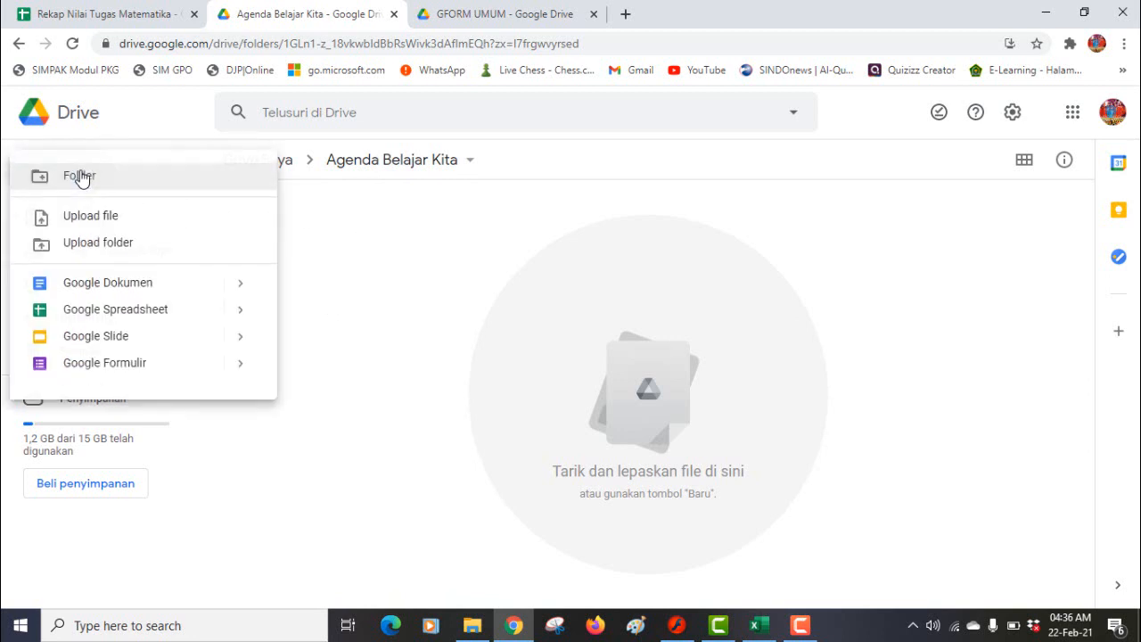
pyautogui.click(95, 179)
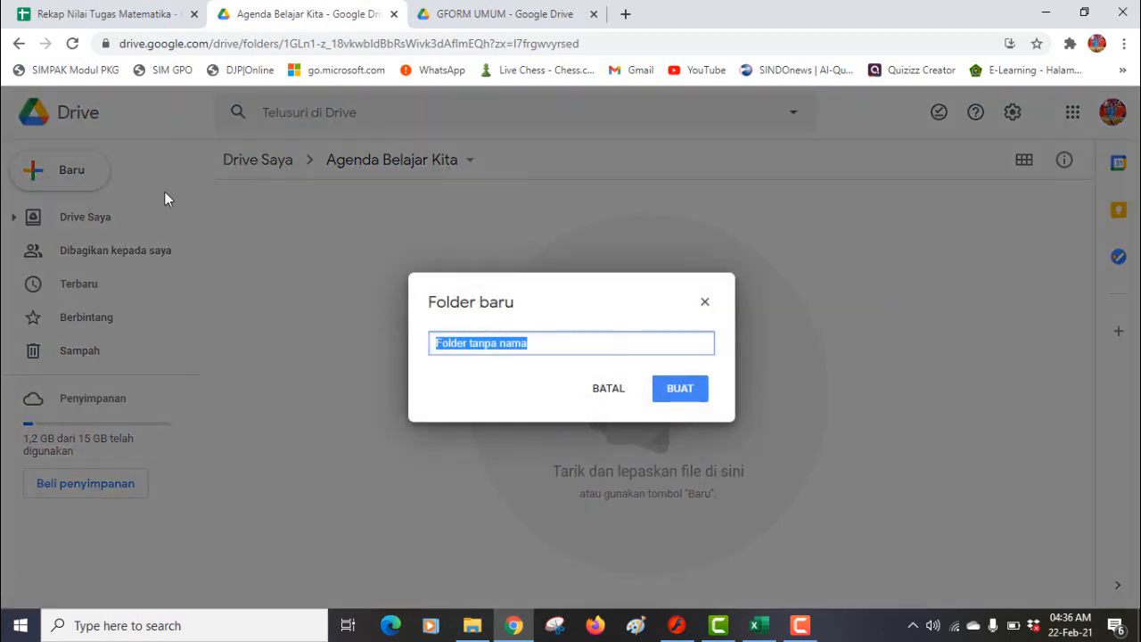
pyautogui.write('La')
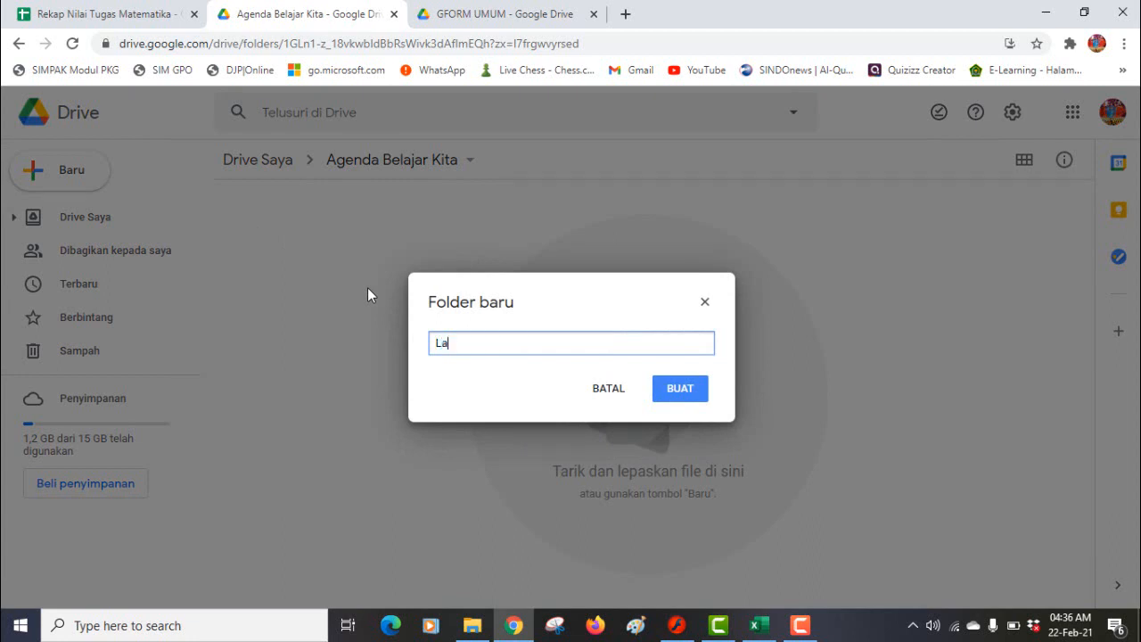
pyautogui.write('tihan Google Form')
pyautogui.click(688, 396)
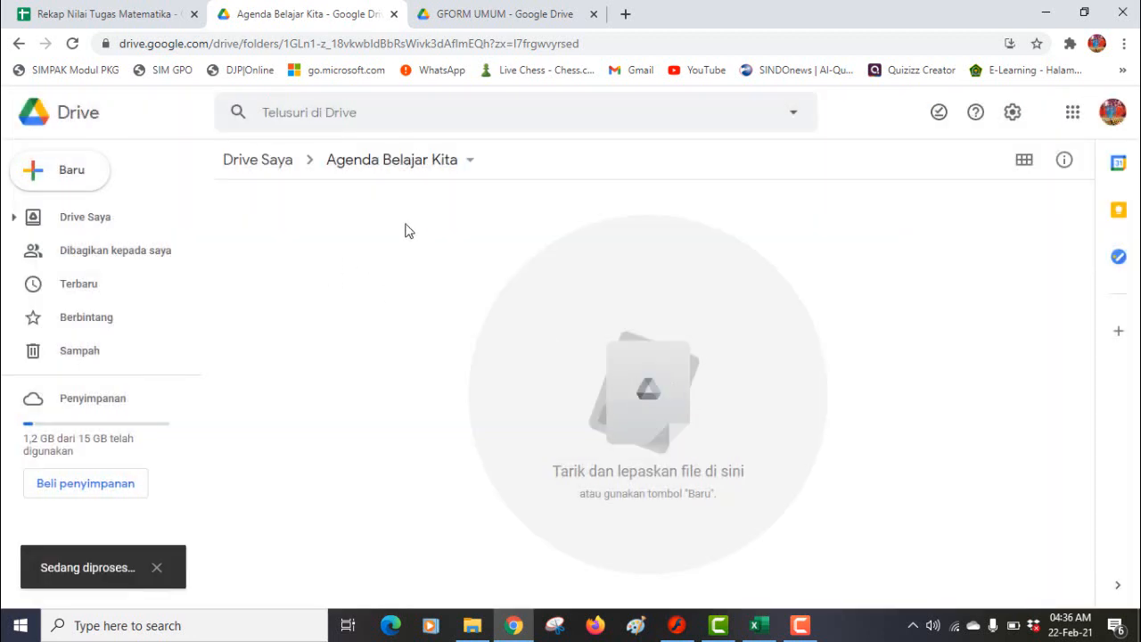
# Create a blank Google Form inside the Latihan Google Form folder.
pyautogui.doubleClick(293, 245)
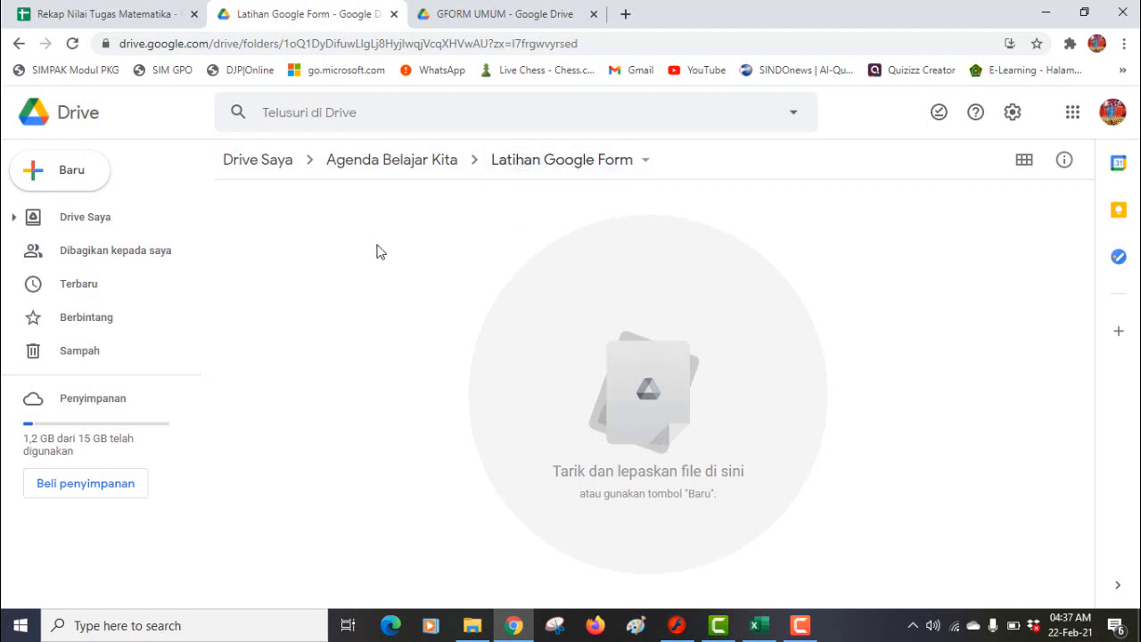
pyautogui.click(66, 176)
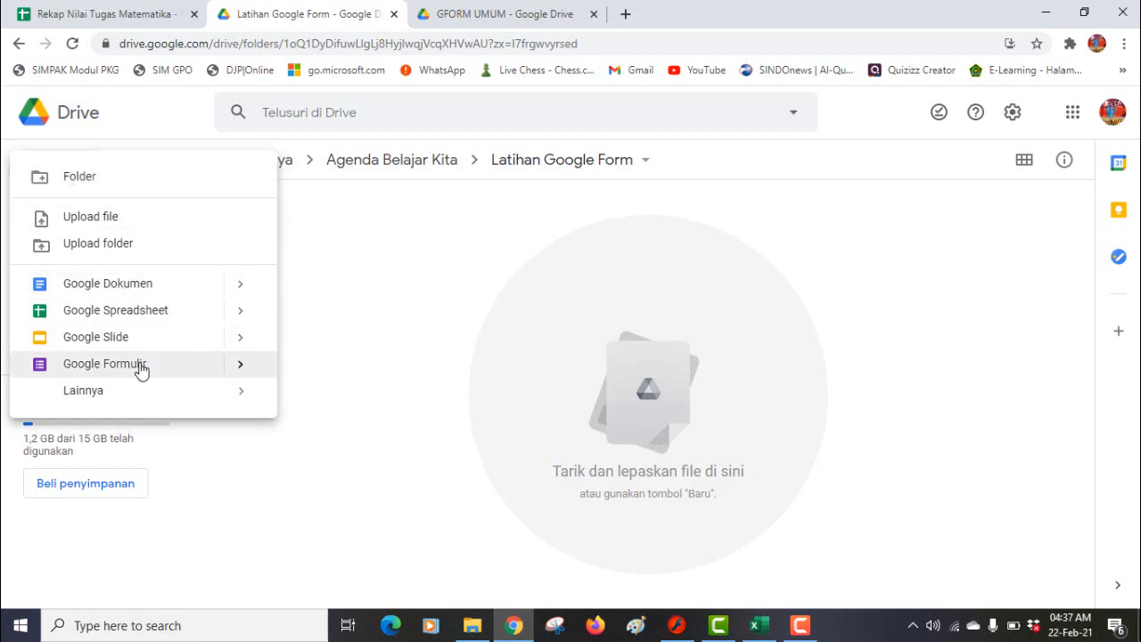
pyautogui.click(105, 364)
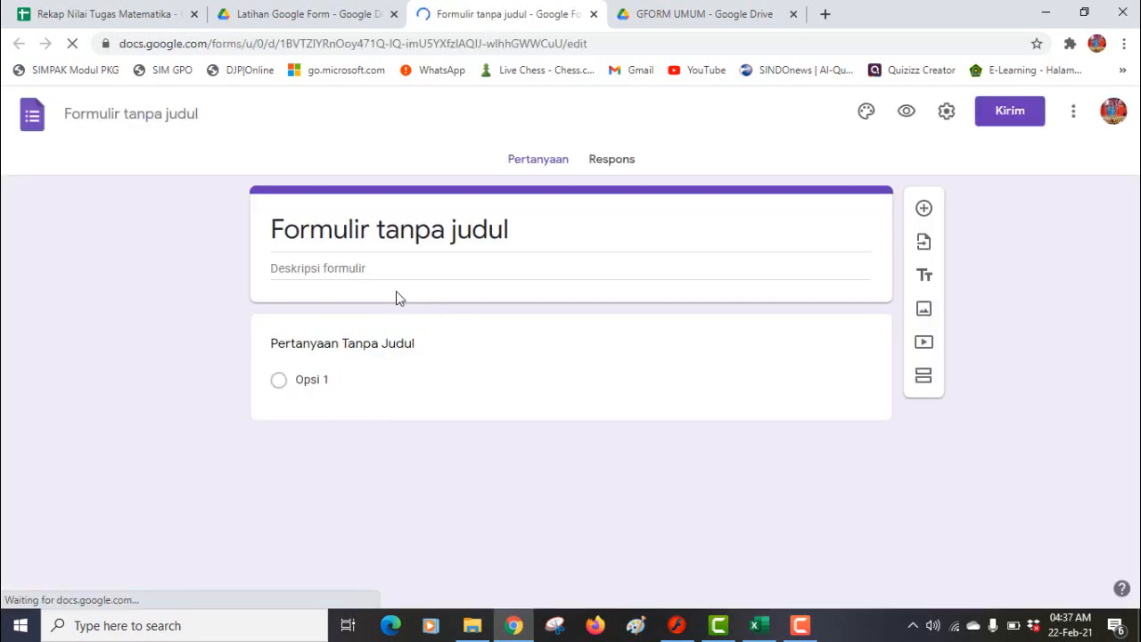
# Set the form's title to "Latihan 1.1".
pyautogui.click(424, 239)
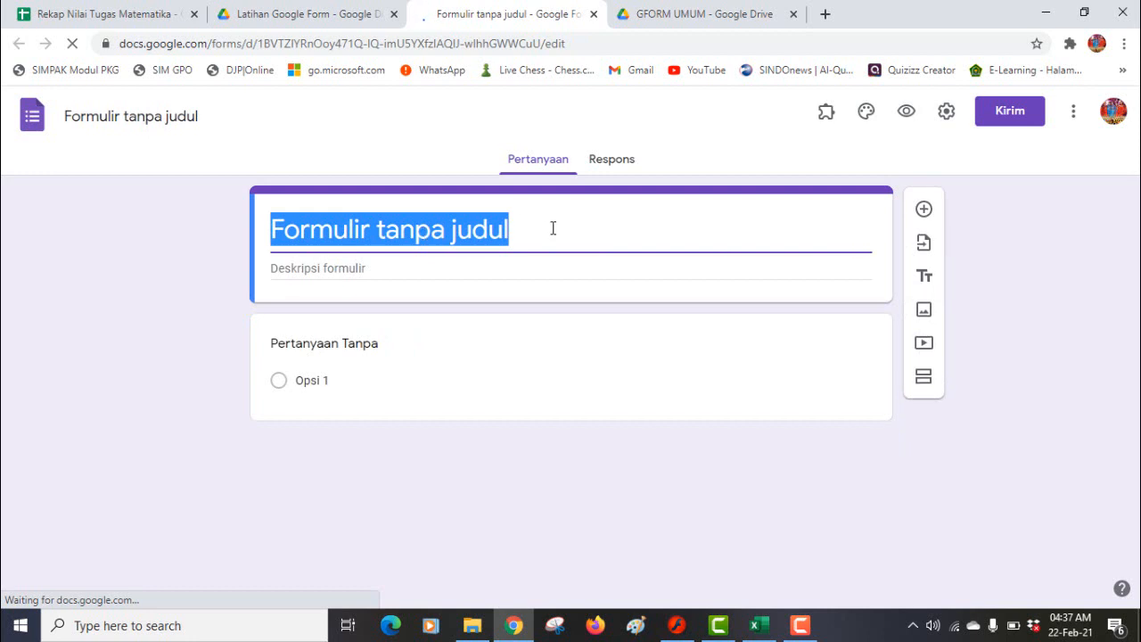
pyautogui.write('La')
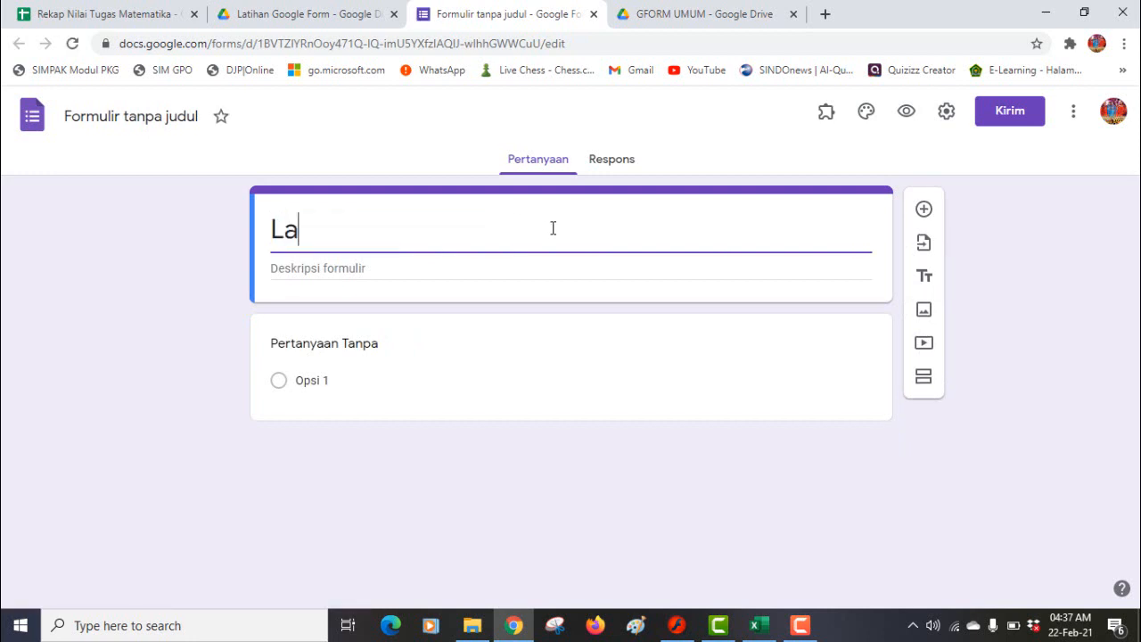
pyautogui.write('tihan')
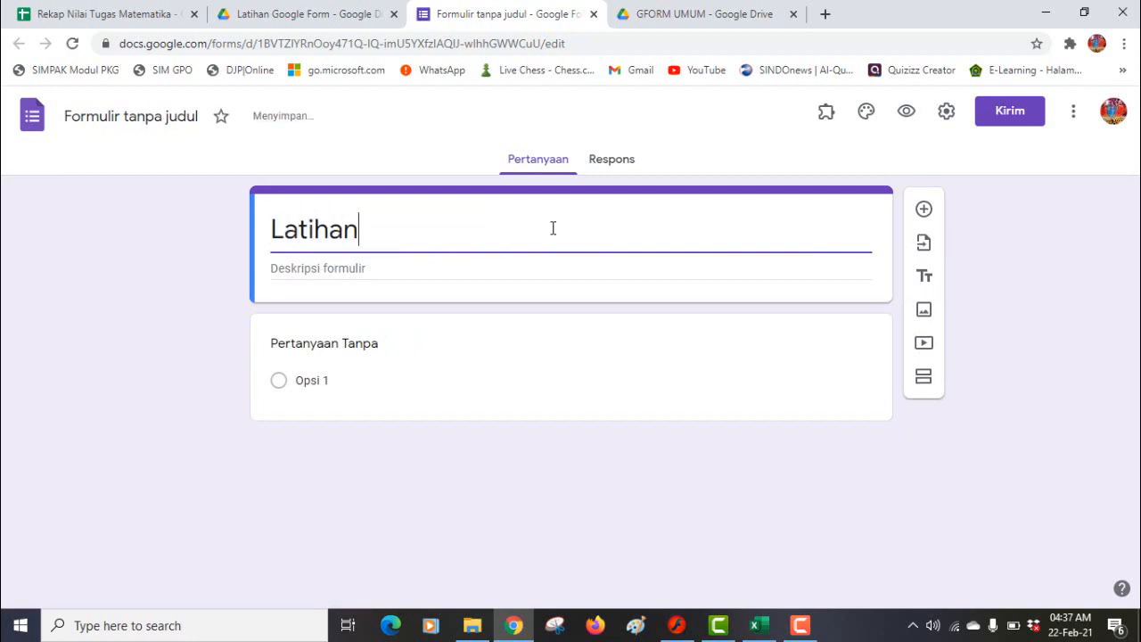
pyautogui.write(' 1')
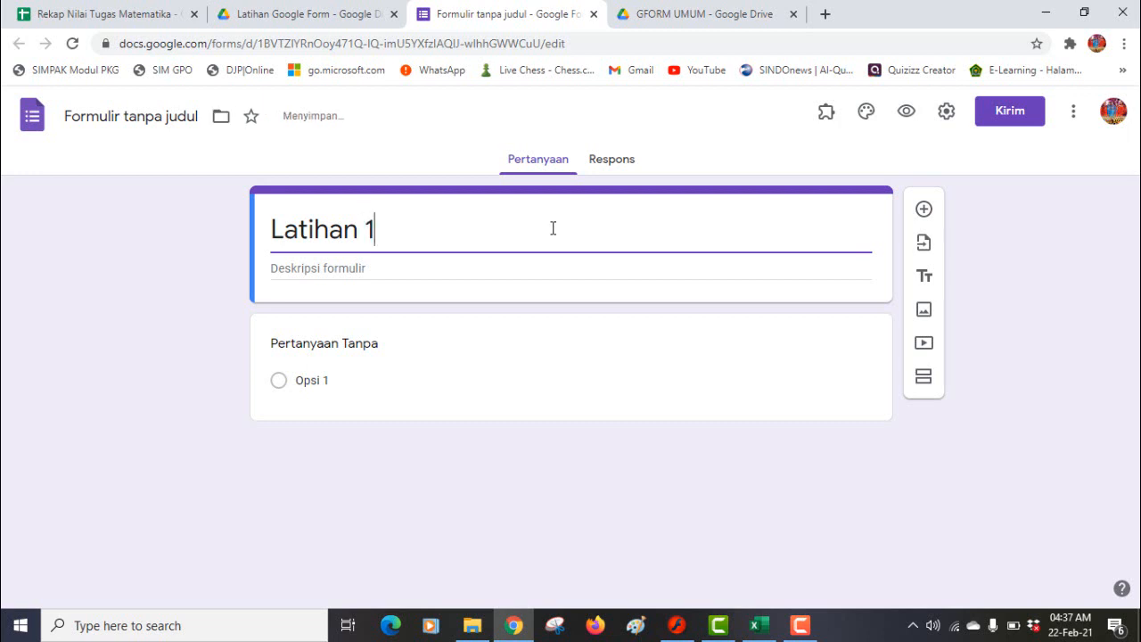
pyautogui.write('.1')
# Enter the form description "Ini latihan untuk pertemuan ke -1 bab bilangan bulat".
pyautogui.click(429, 263)
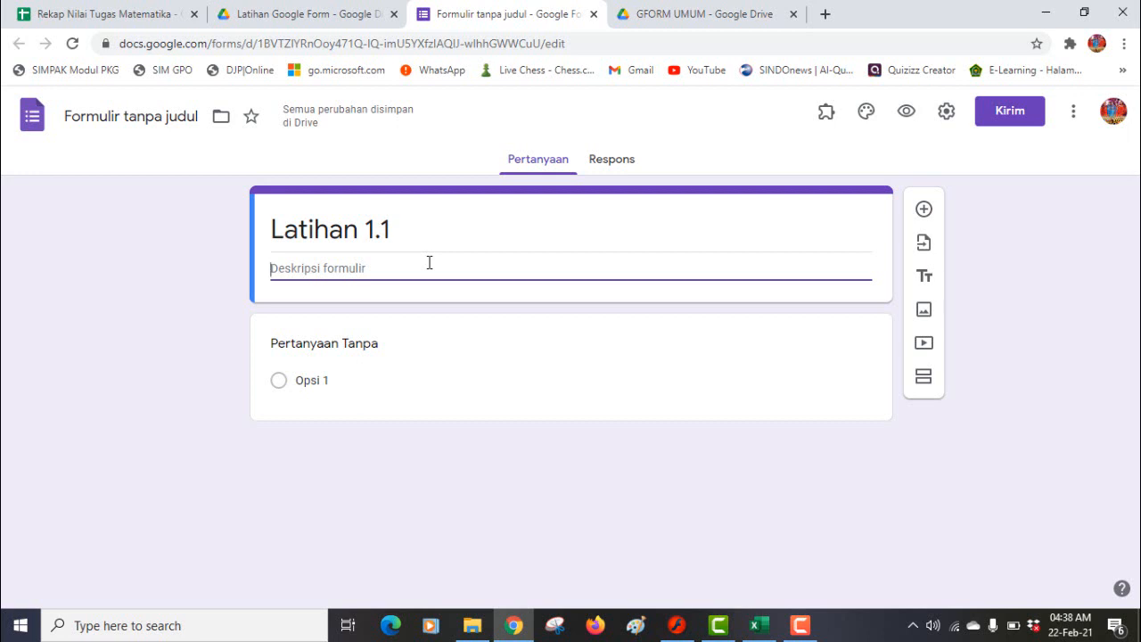
pyautogui.write('Ini latihan')
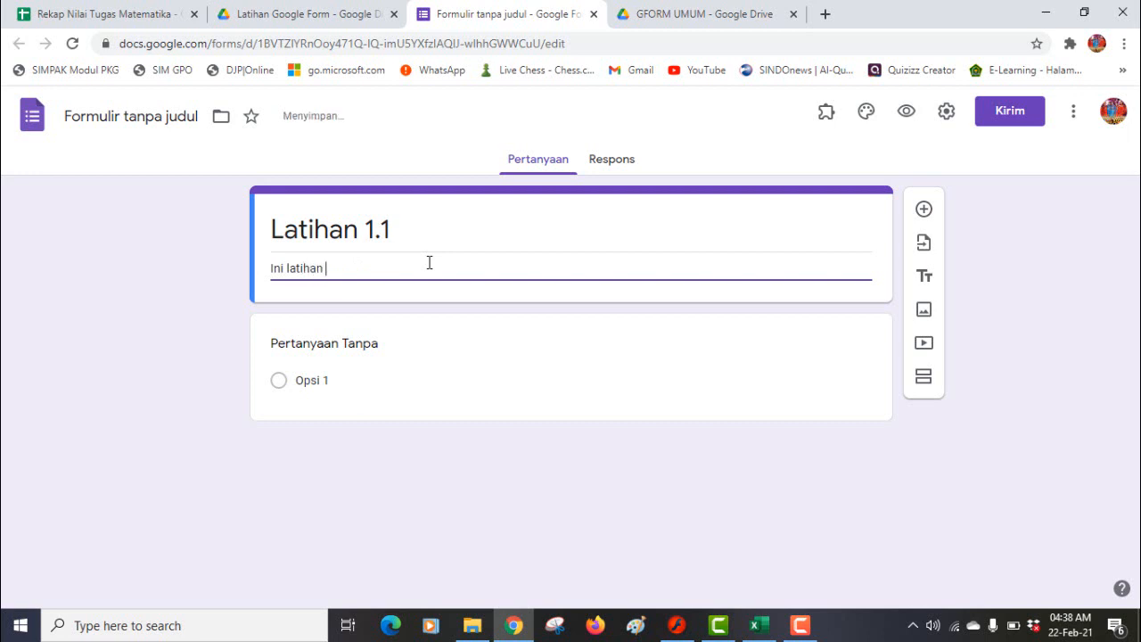
pyautogui.write(' untuk pertemuan ke -1 bab ')
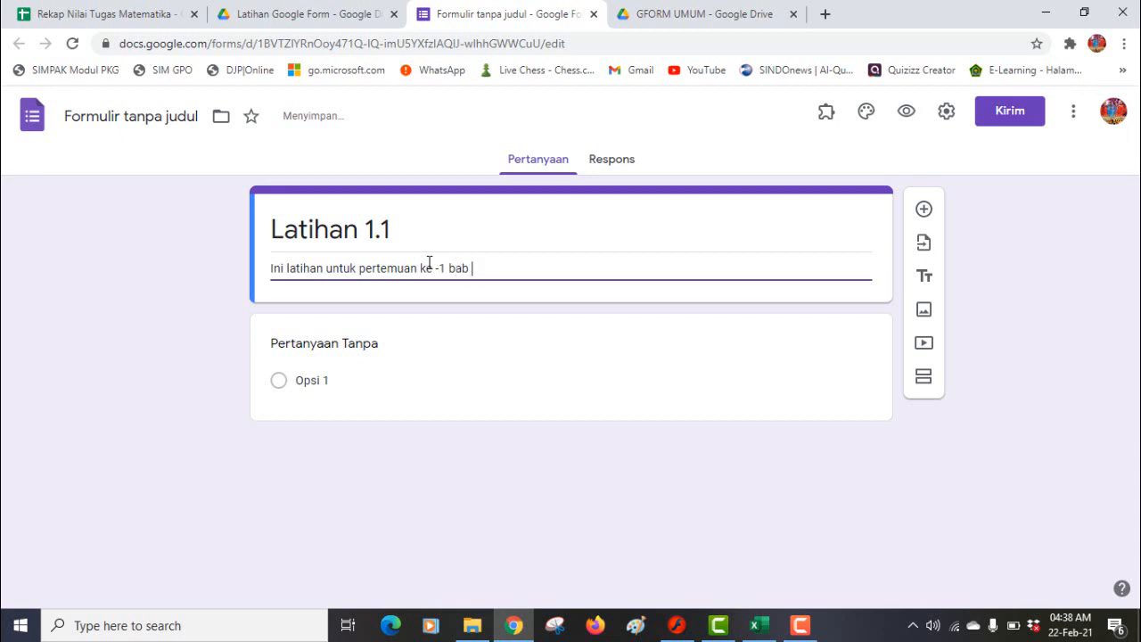
pyautogui.write('bilangan bulat')
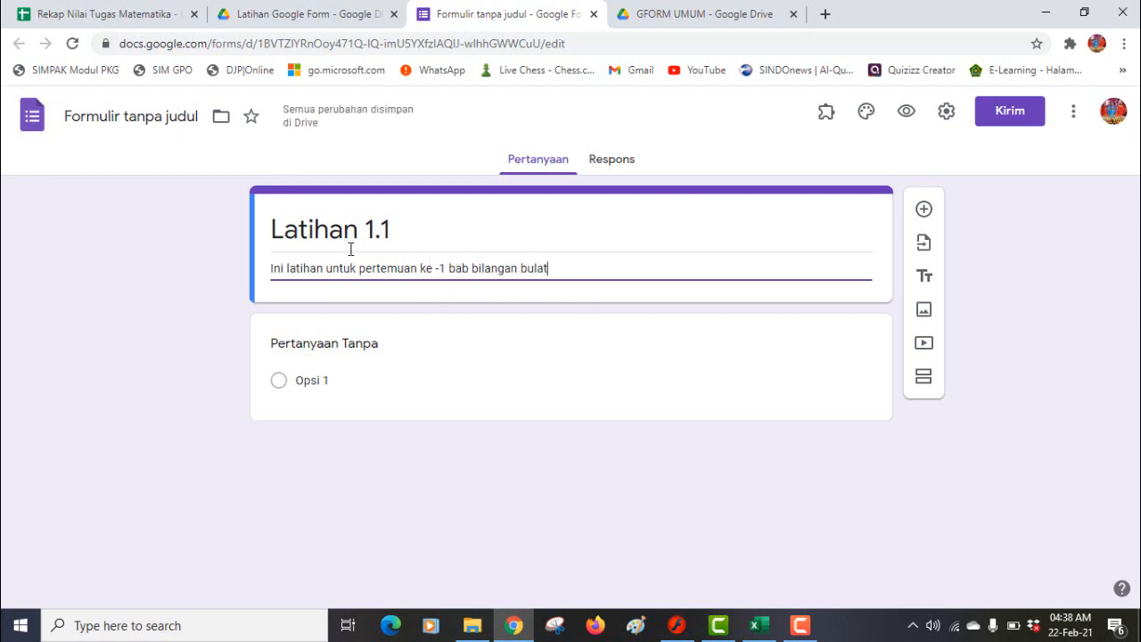
# Rename the form file as "Pertemuan 1", leaving the form's heading as it is.
pyautogui.click(185, 114)
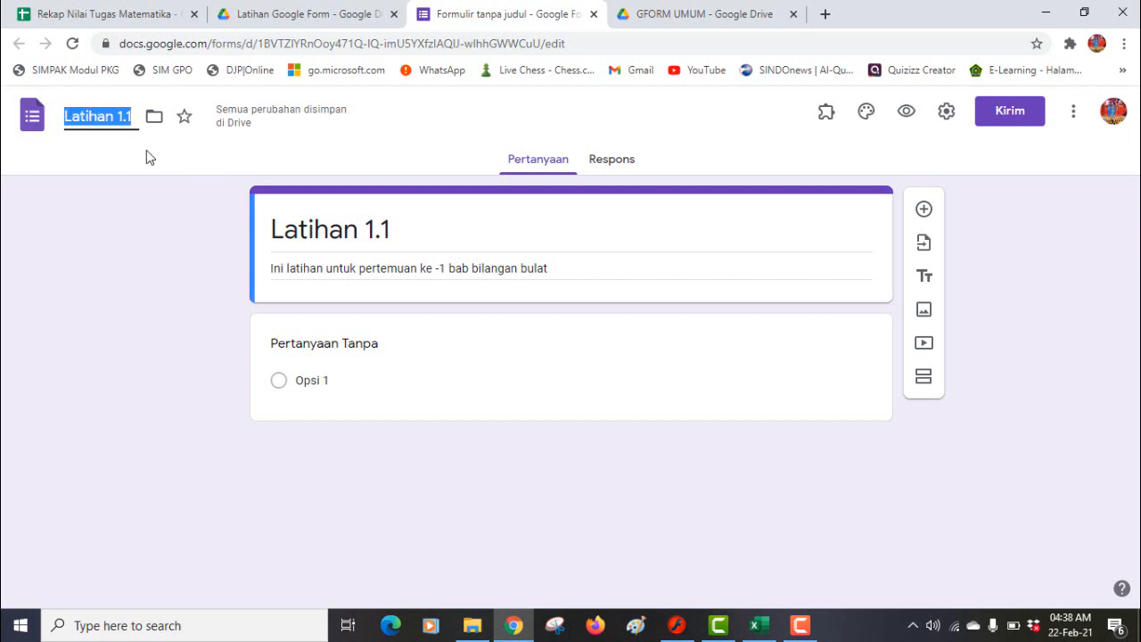
pyautogui.write('Pertem')
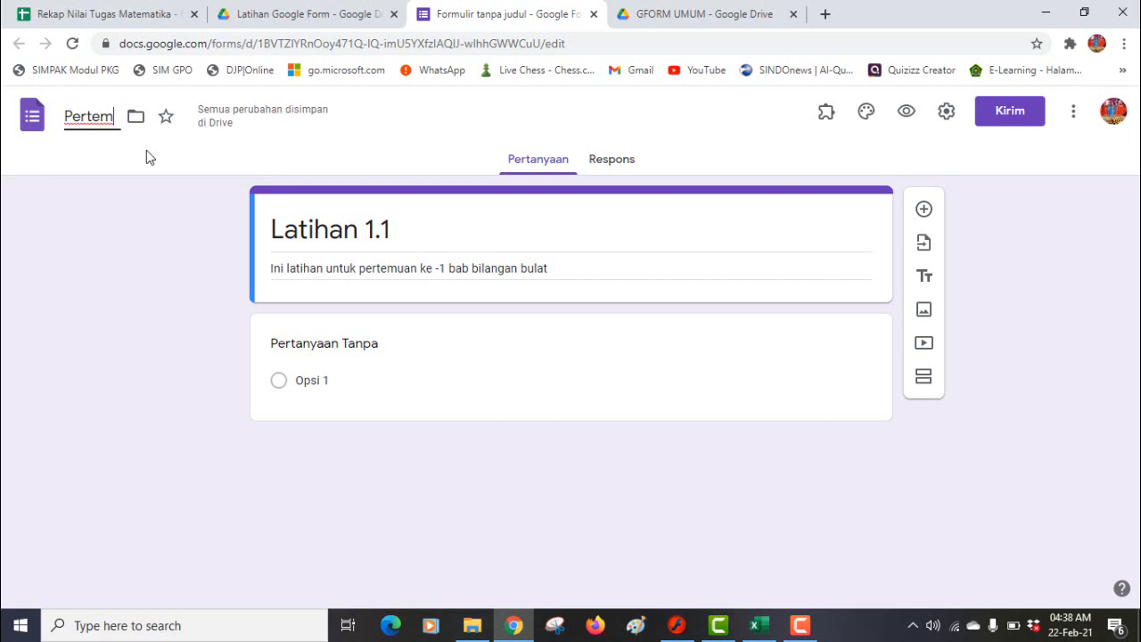
pyautogui.write('uan')
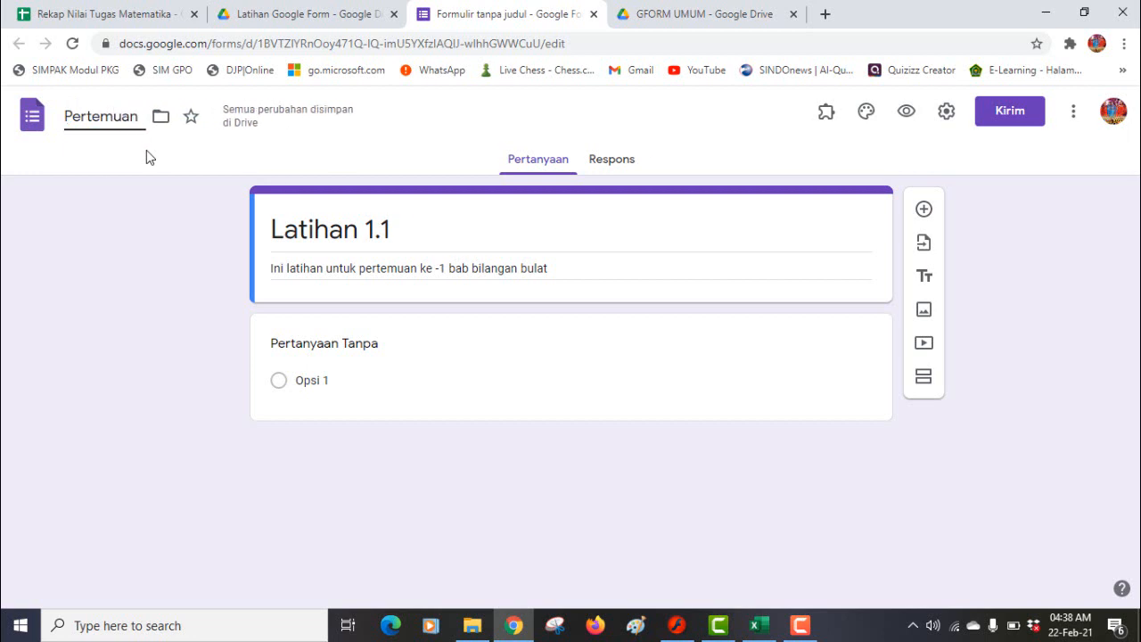
pyautogui.write(' 1')
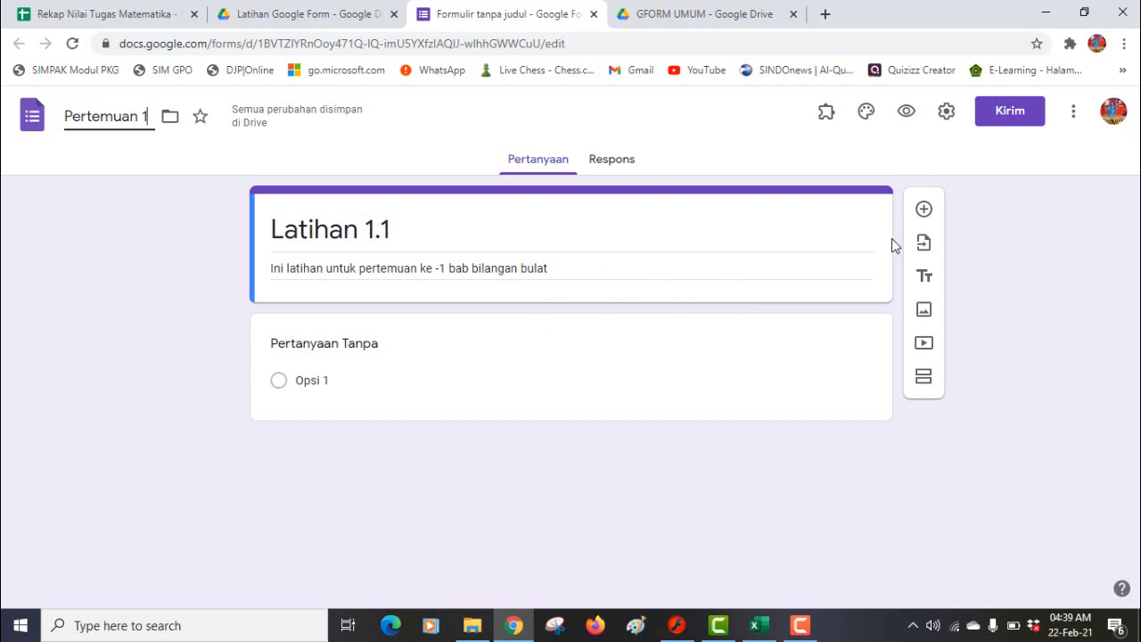
# Add a new question below the form header and delete the leftover default untitled question.
pyautogui.click(923, 211)
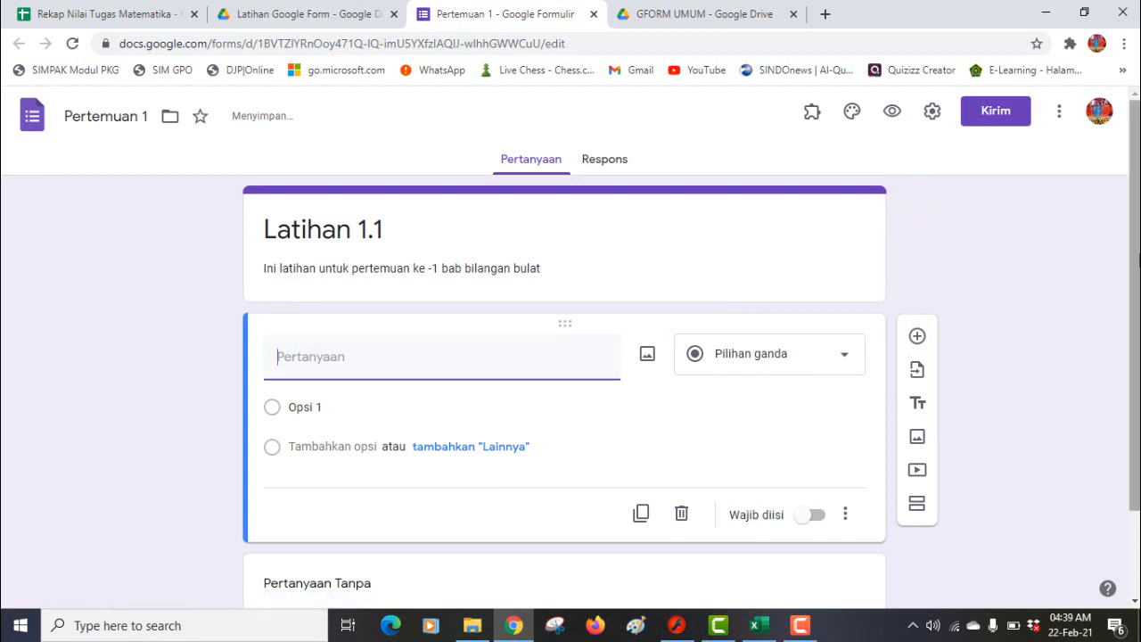
pyautogui.moveTo(1136, 259); pyautogui.dragTo(1136, 345)
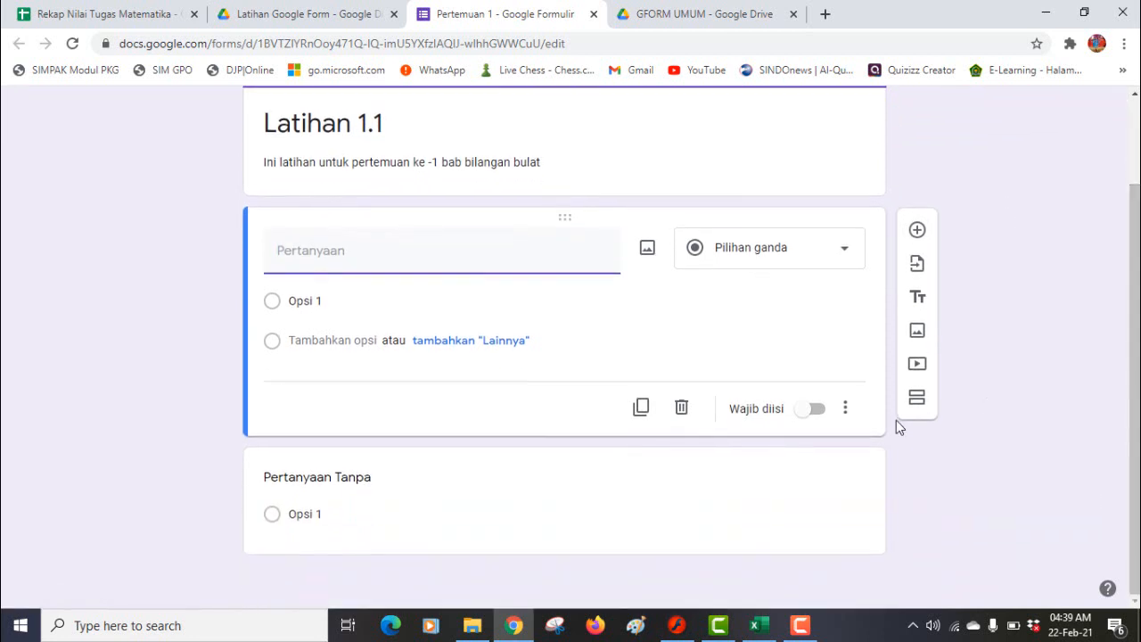
pyautogui.click(394, 486)
pyautogui.click(681, 529)
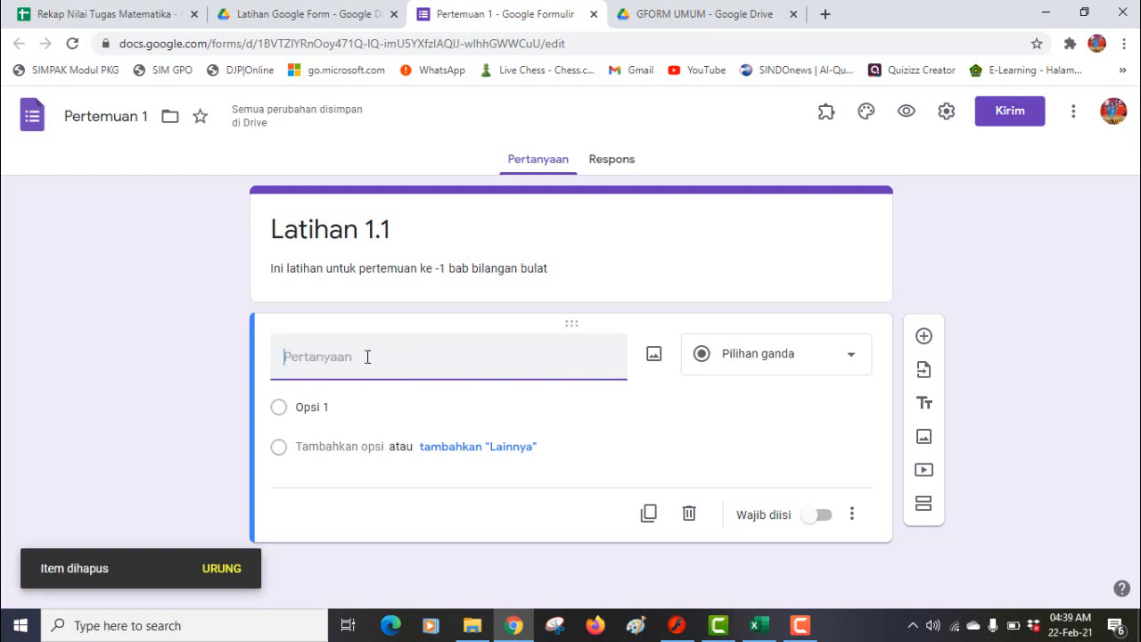
# Title the question "Kelas" and choose Pilihan ganda as its type.
pyautogui.write('Kelas')
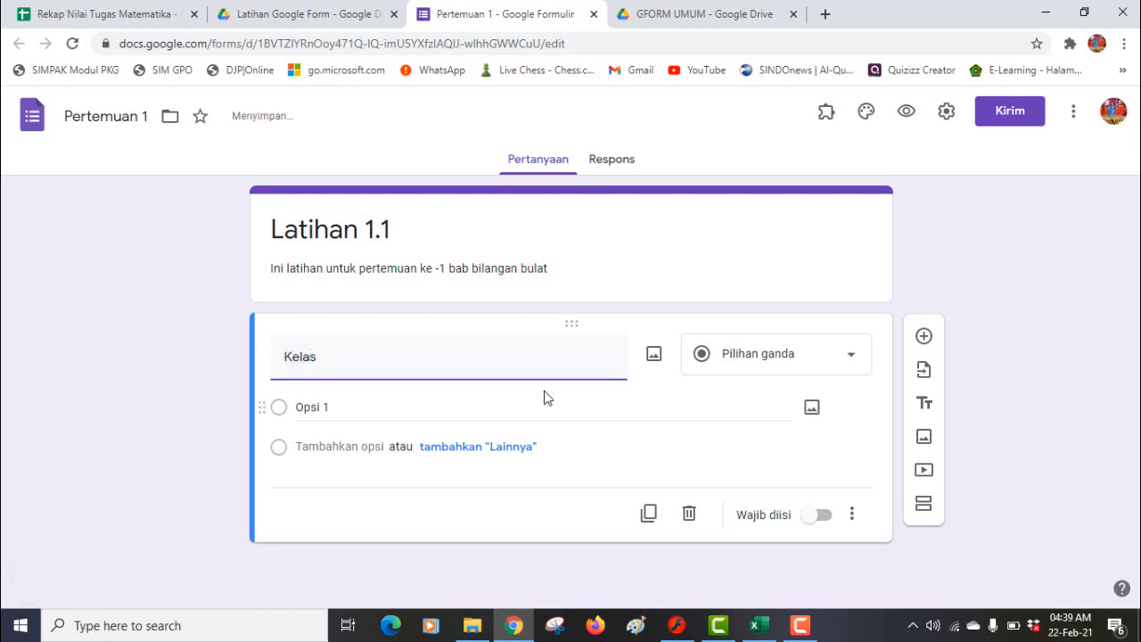
pyautogui.click(853, 359)
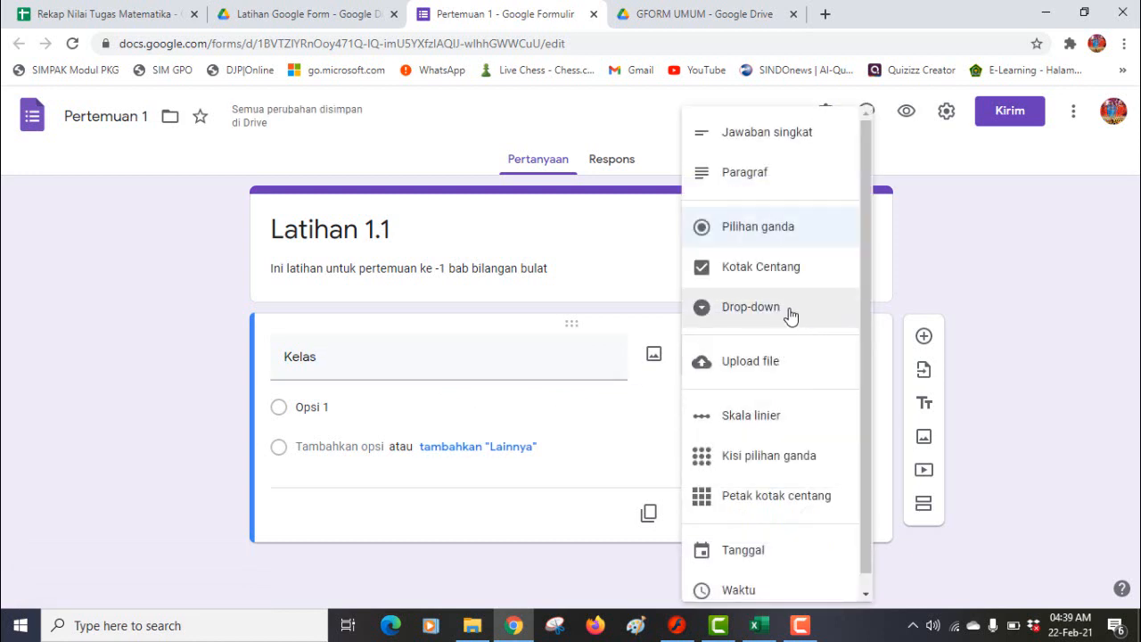
pyautogui.click(794, 227)
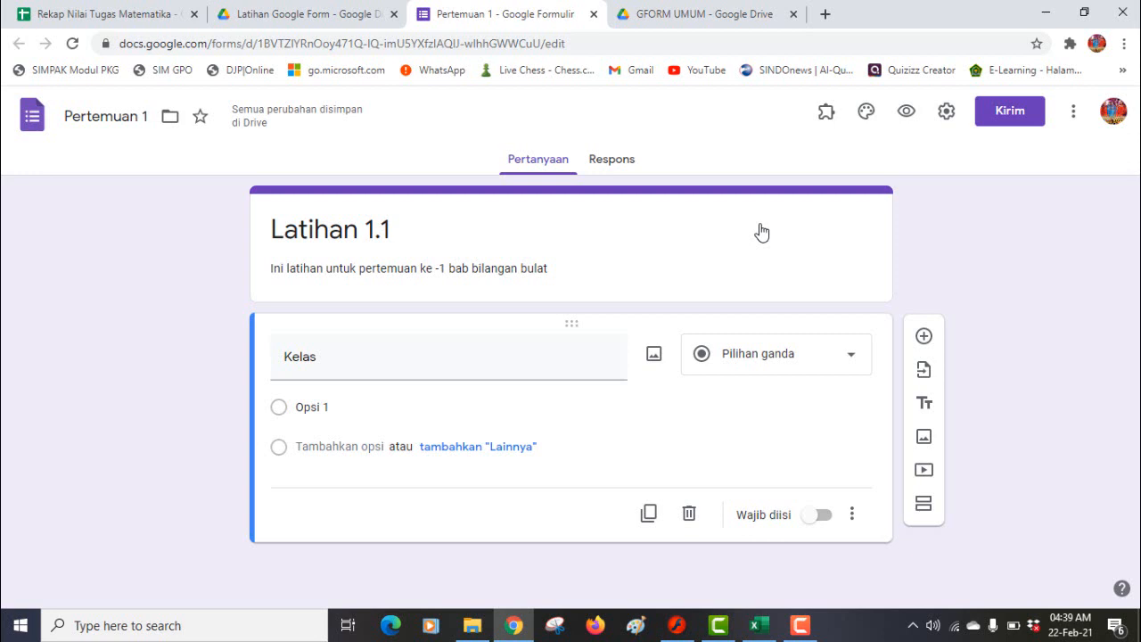
pyautogui.click(849, 357)
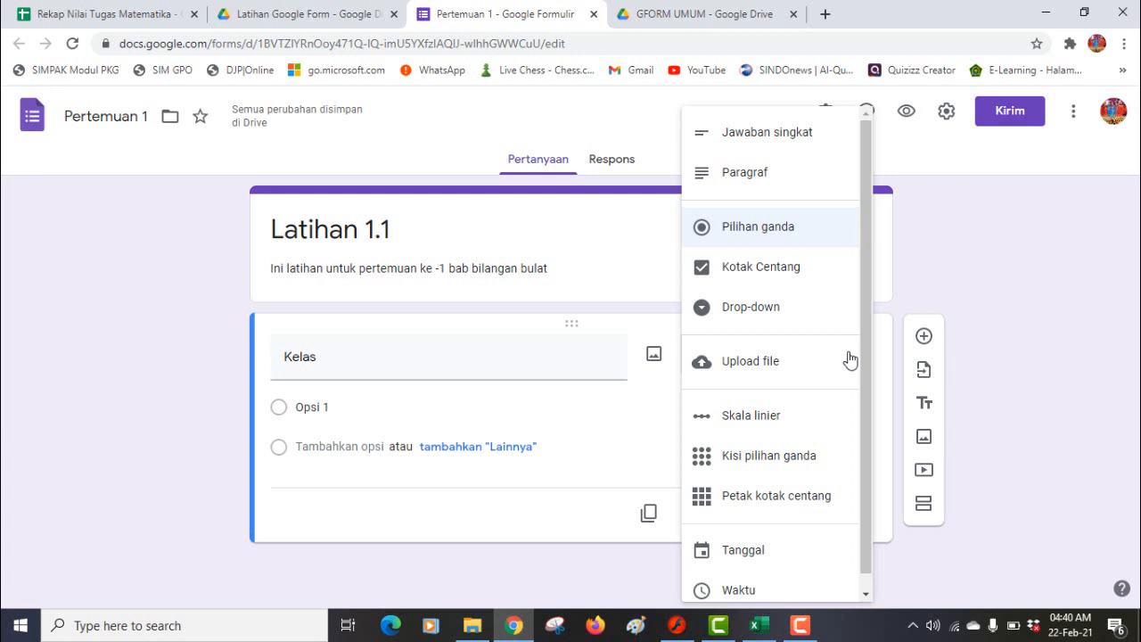
pyautogui.click(802, 239)
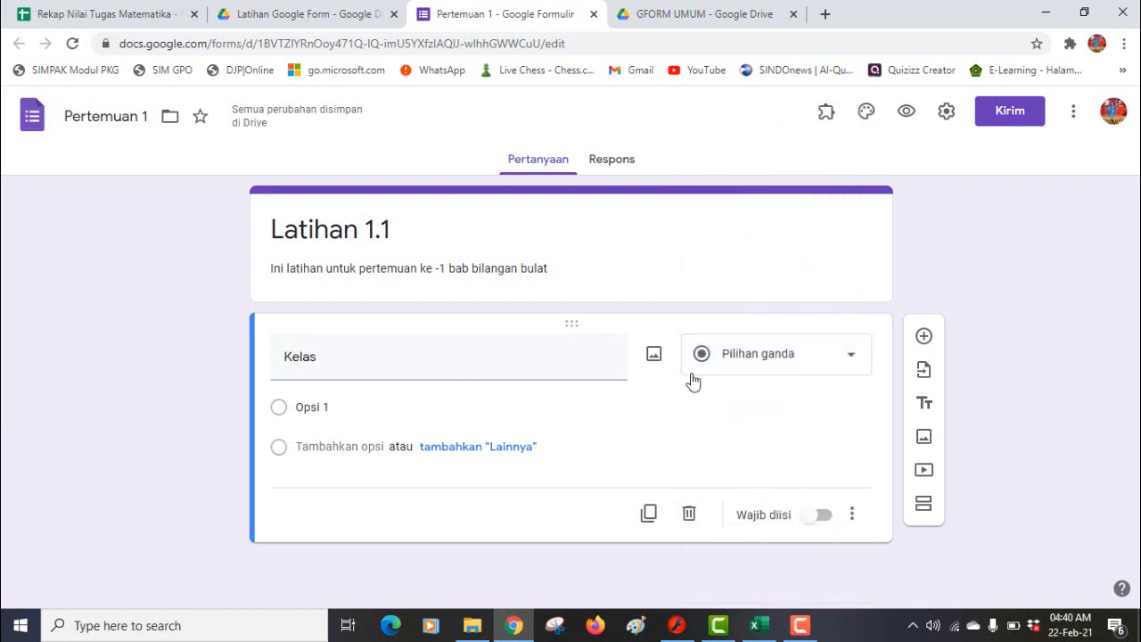
# Enter 7a, 7b, 7c and 7d as the answer options of the Kelas question.
pyautogui.click(373, 400)
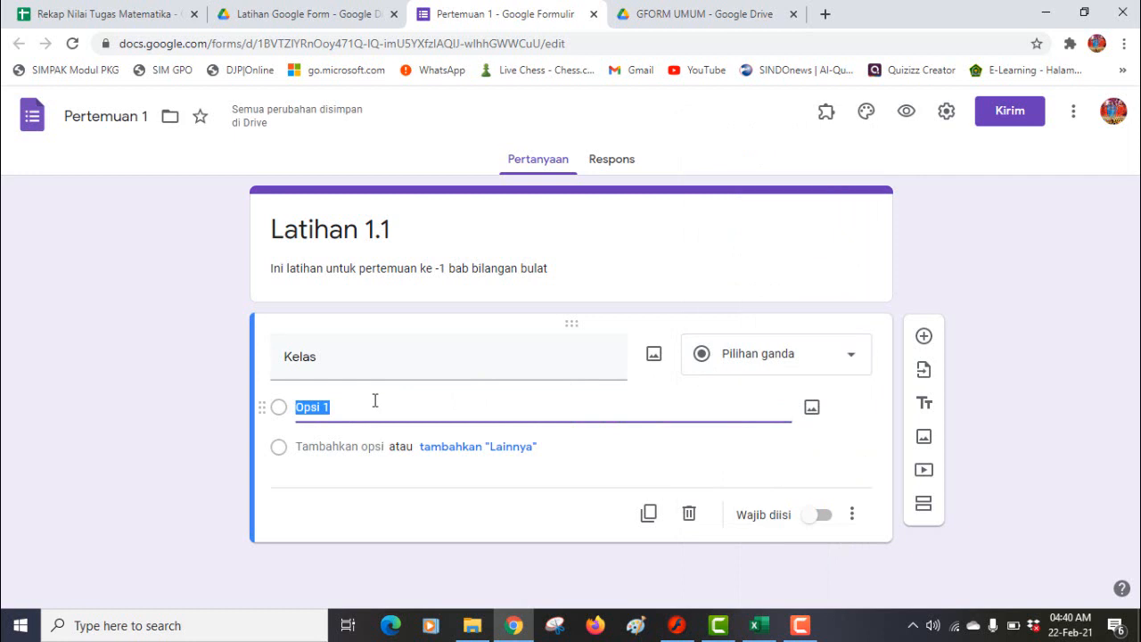
pyautogui.write('7a')
pyautogui.press('Return')
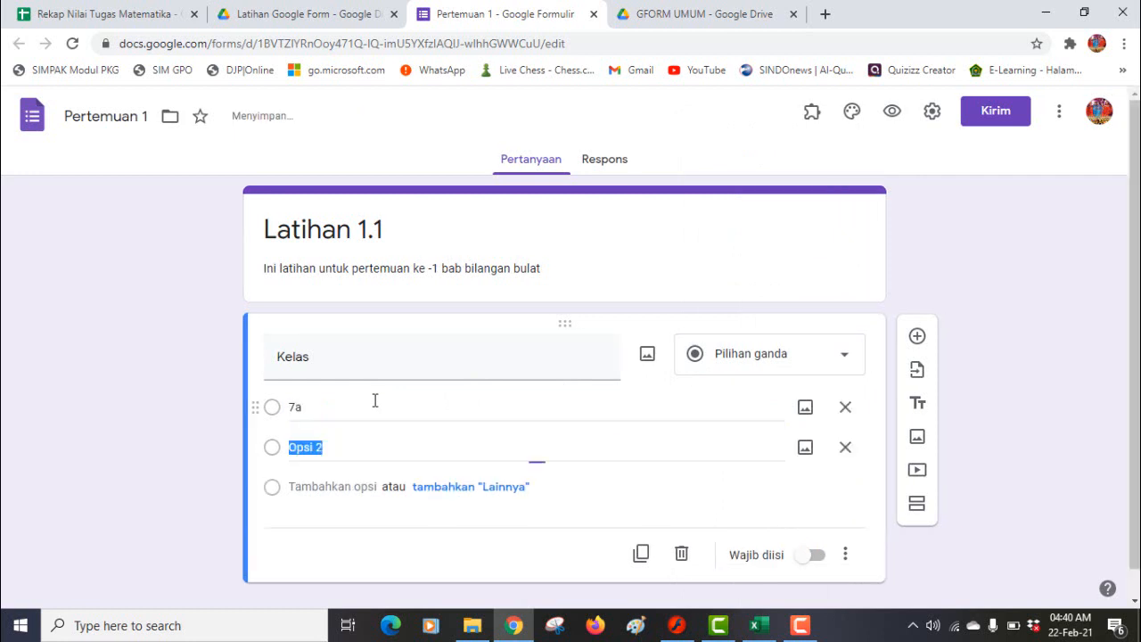
pyautogui.write('7b')
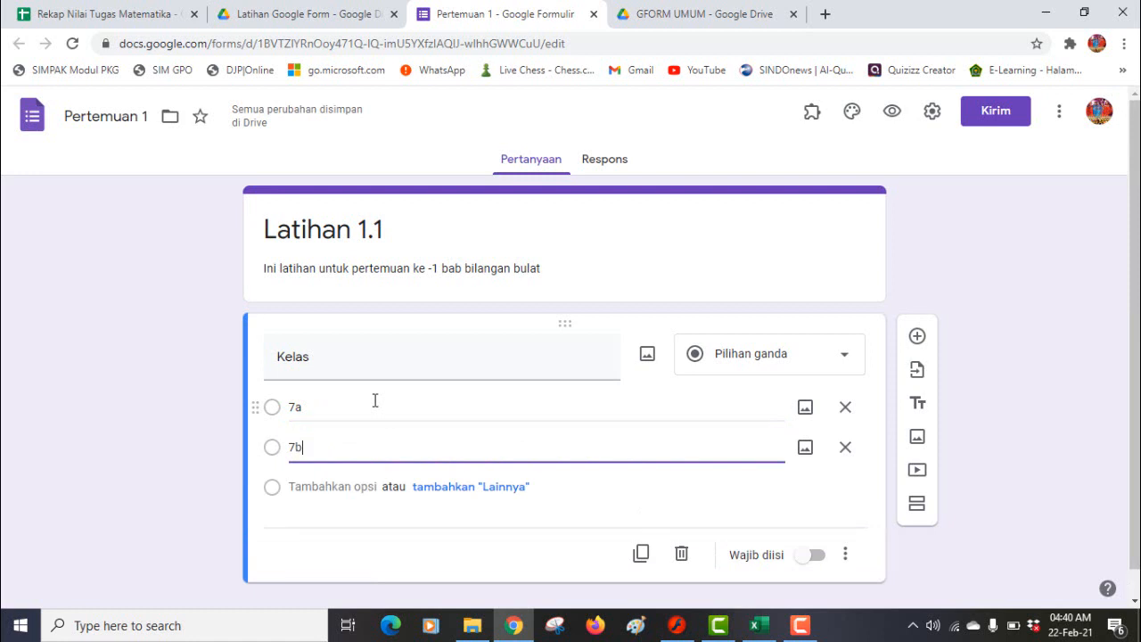
pyautogui.press('Return')
pyautogui.write('7c')
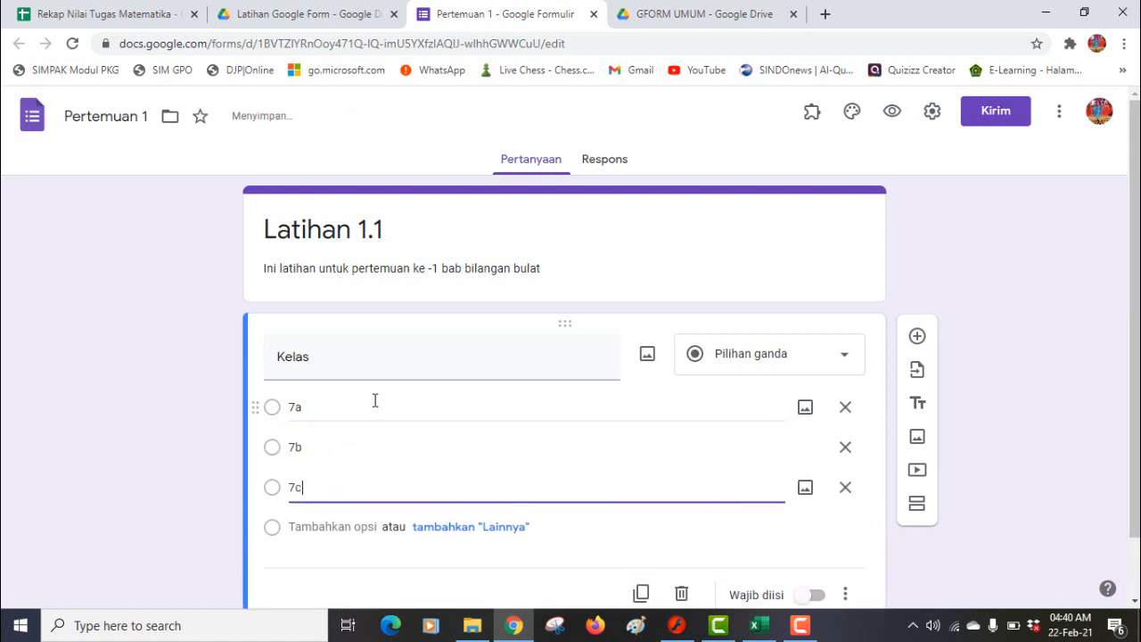
pyautogui.press('Return')
pyautogui.write('7d')
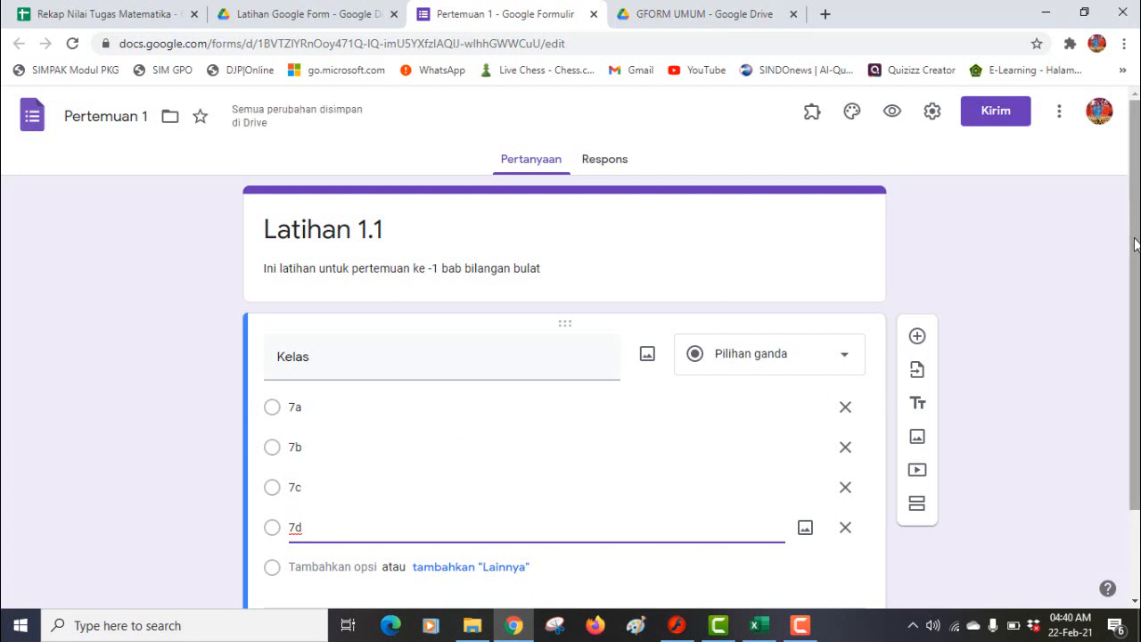
# Add a new section after the Kelas question and title it "7a".
pyautogui.scroll(-1, 1125, 290)
pyautogui.scroll(-1, 1127, 297)
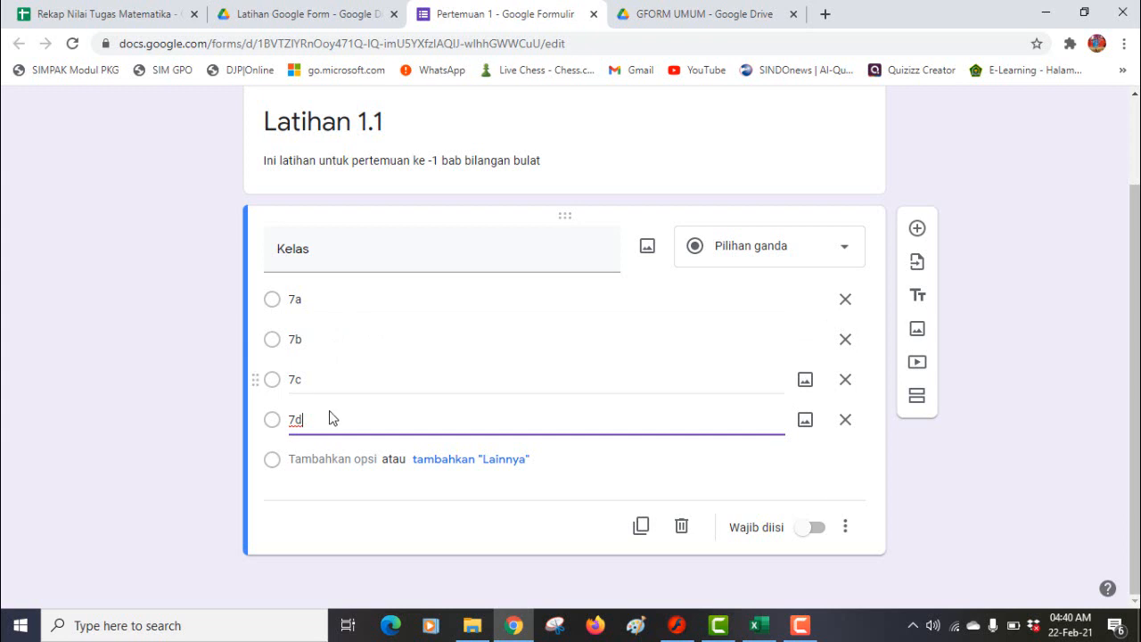
pyautogui.click(917, 398)
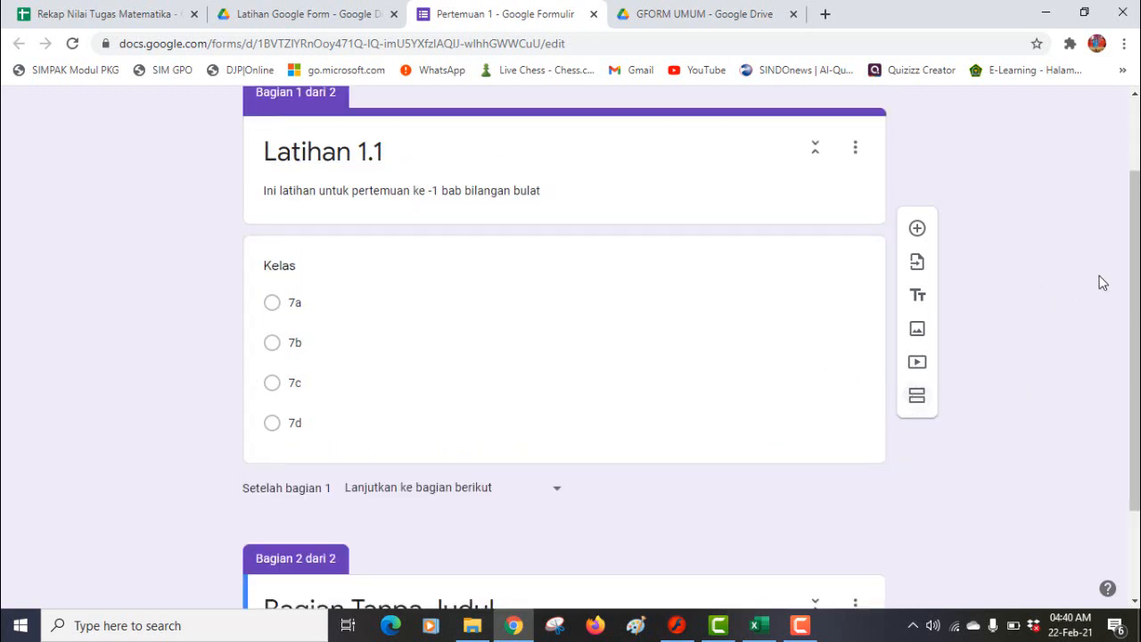
pyautogui.moveTo(1133, 264); pyautogui.dragTo(1124, 362)
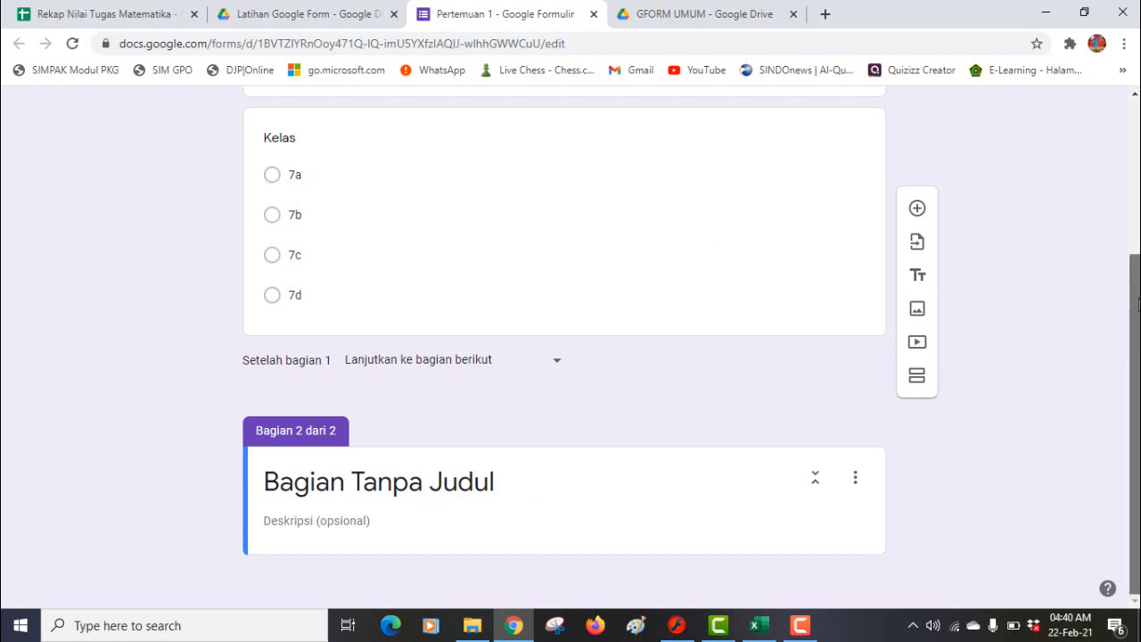
pyautogui.moveTo(1137, 303)
pyautogui.mouseDown()
pyautogui.moveTo(1132, 220)
pyautogui.moveTo(1132, 303)
pyautogui.mouseUp()
pyautogui.click(491, 482)
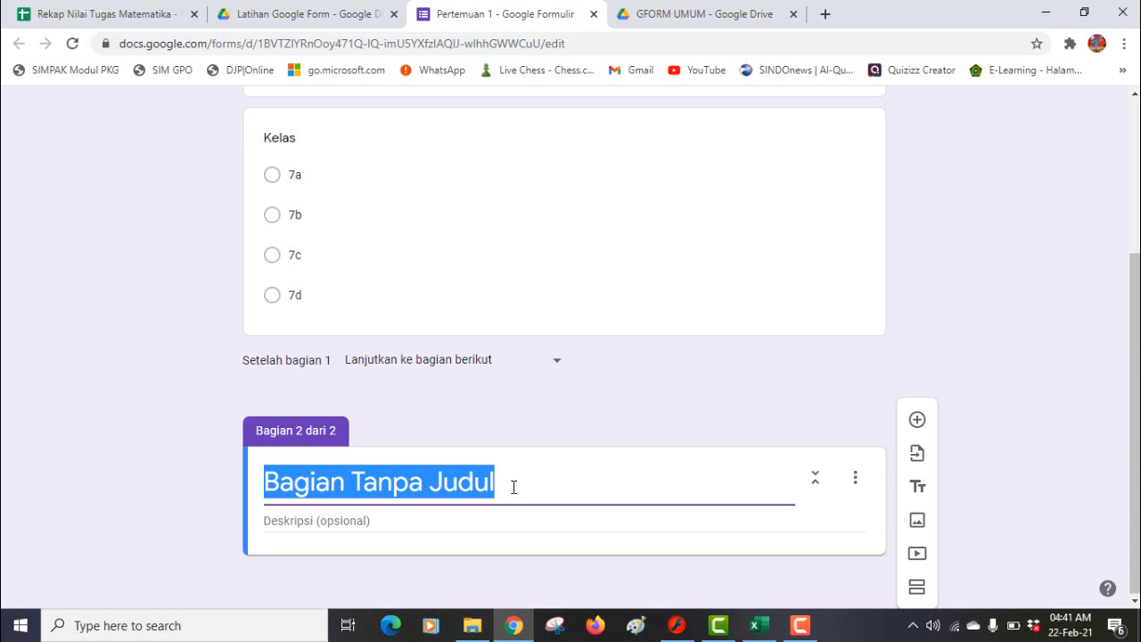
pyautogui.write('7a')
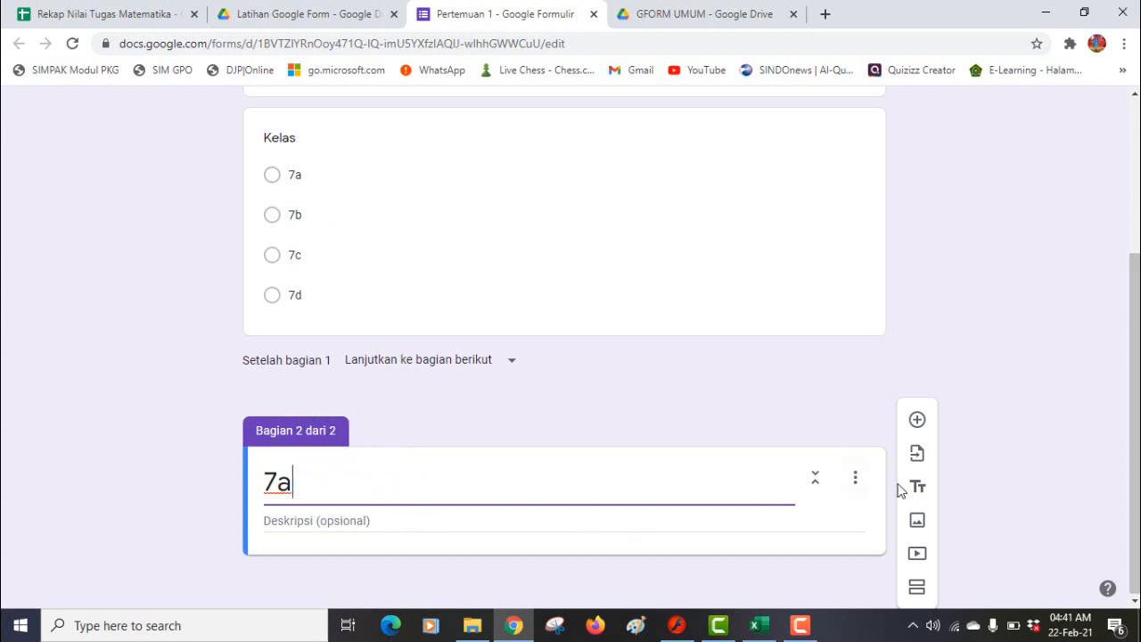
# Add a question titled "Nama Peserta Didik" to section 7a and set its type to Drop-down.
pyautogui.click(918, 420)
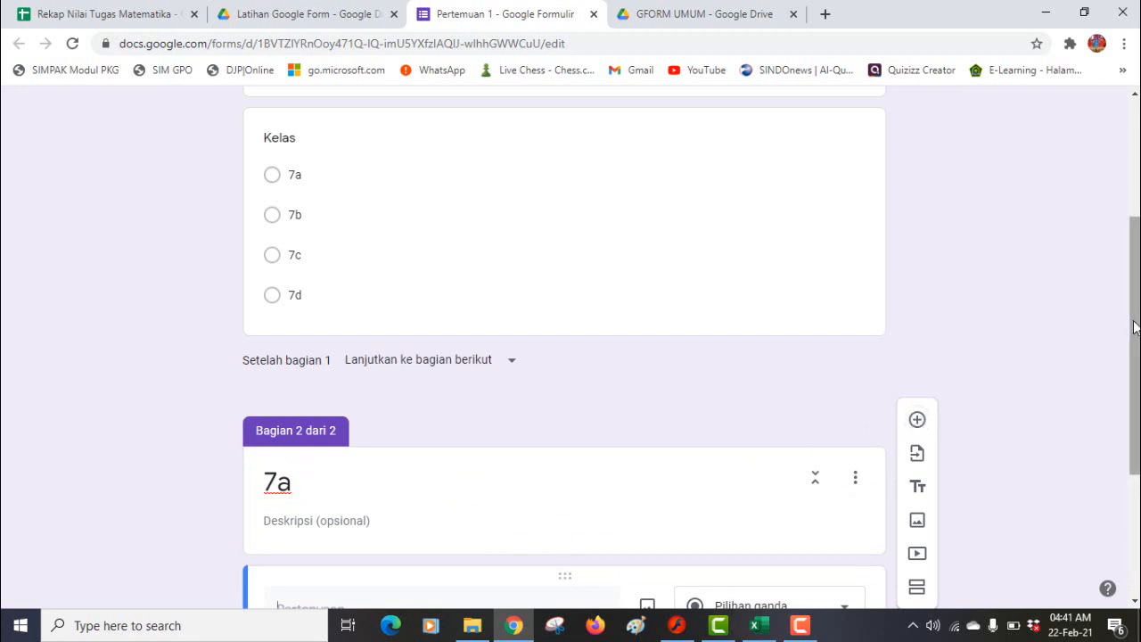
pyautogui.moveTo(1136, 330); pyautogui.dragTo(1137, 463)
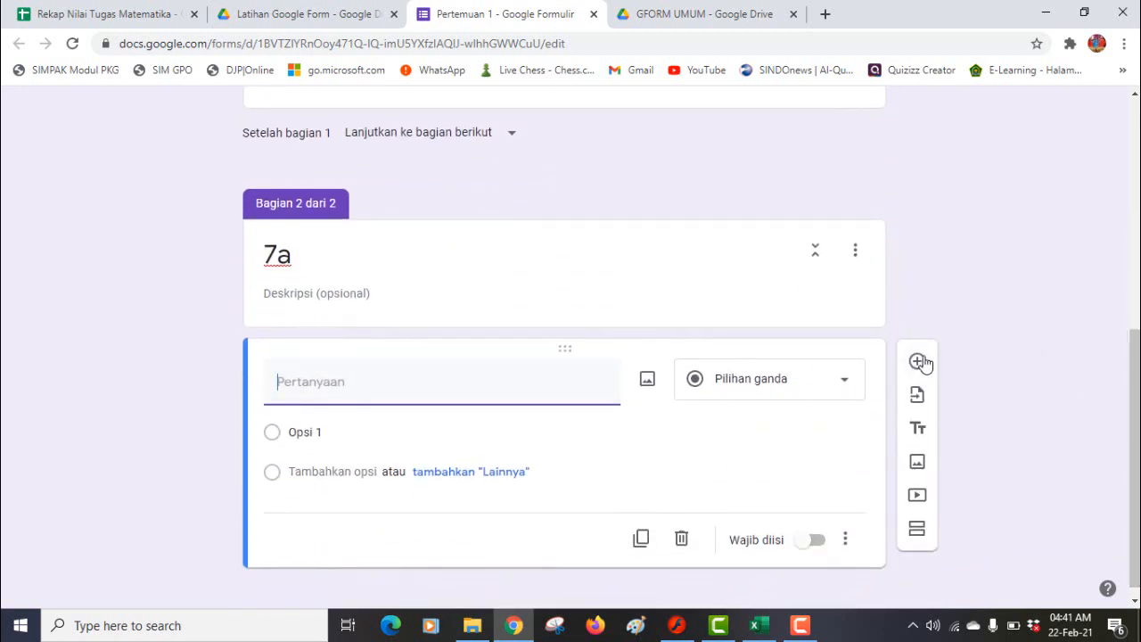
pyautogui.write('N')
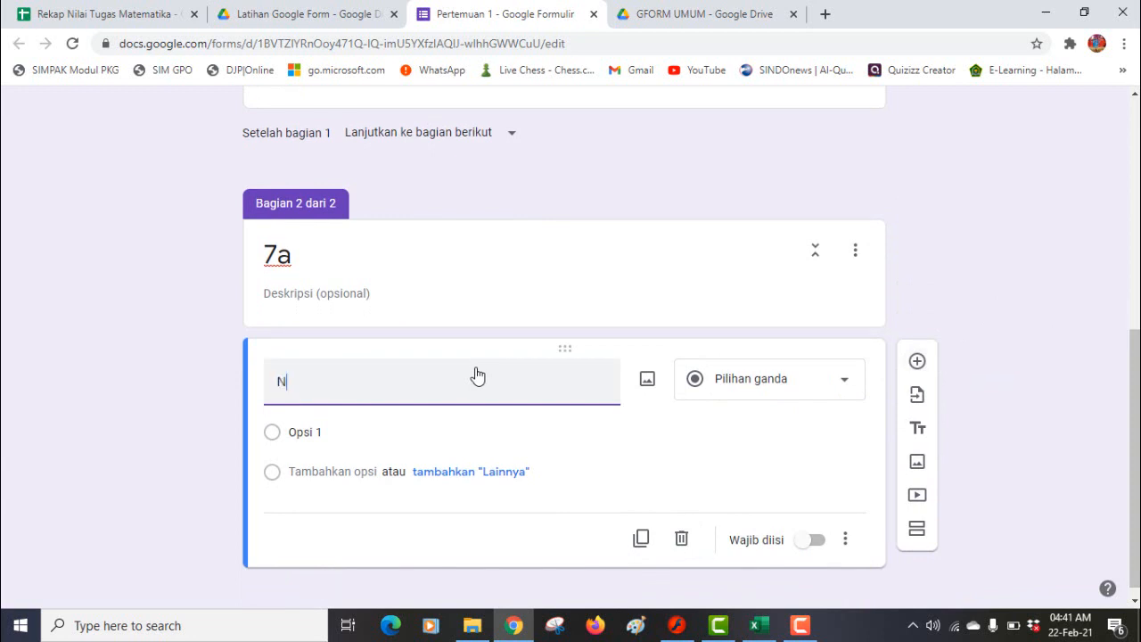
pyautogui.write('ama Peserta Didik')
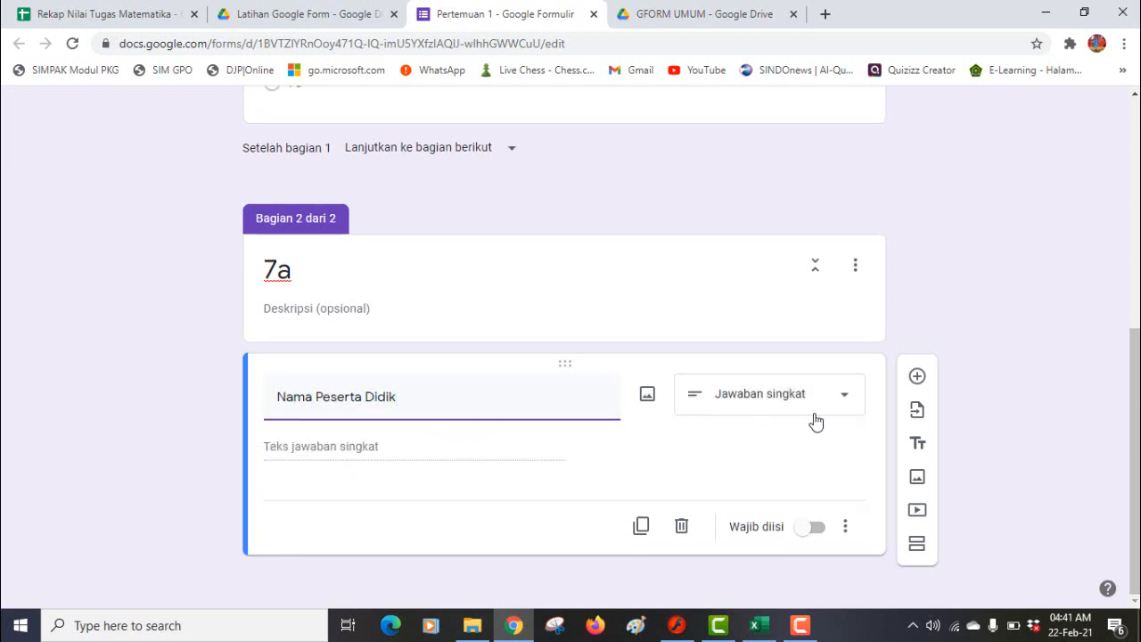
pyautogui.click(844, 399)
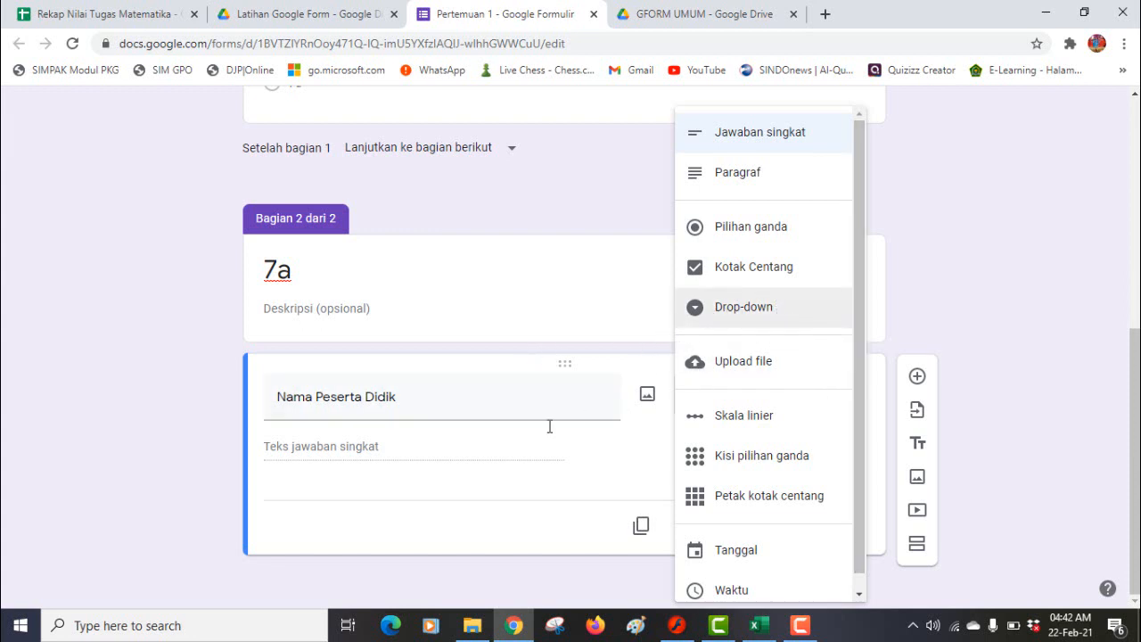
pyautogui.click(746, 312)
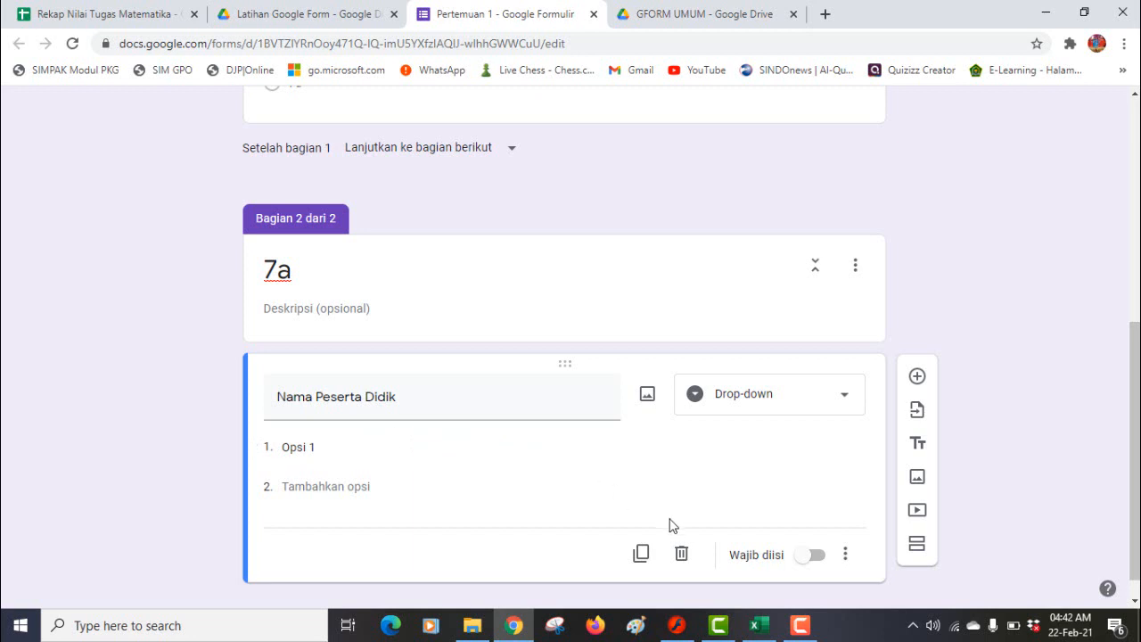
# Switch to the Excel student attendance workbook and copy the class 7a student names in cells G2:G33.
pyautogui.click(759, 627)
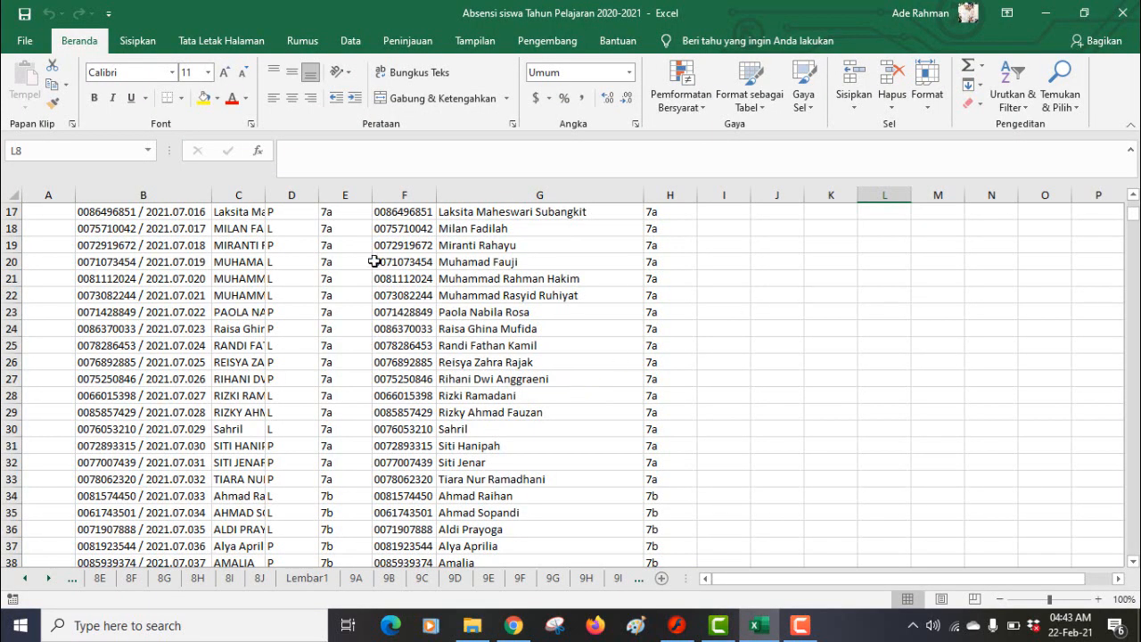
pyautogui.moveTo(477, 219); pyautogui.dragTo(491, 492)
pyautogui.click(473, 213)
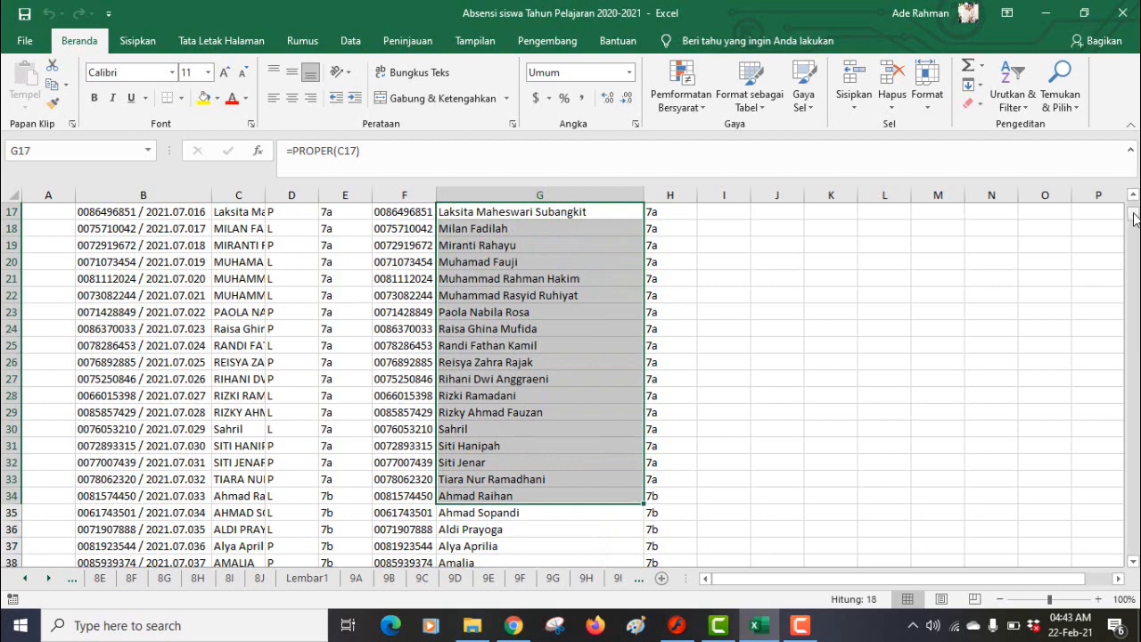
pyautogui.moveTo(1135, 219); pyautogui.dragTo(1133, 202)
pyautogui.click(574, 227)
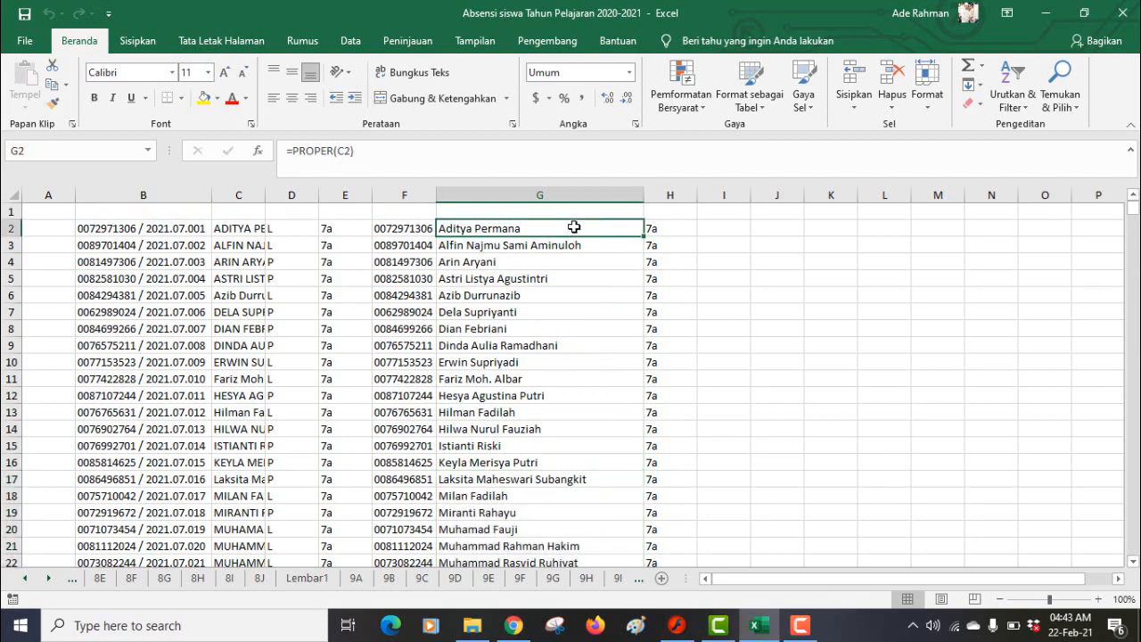
pyautogui.moveTo(574, 228); pyautogui.dragTo(566, 494)
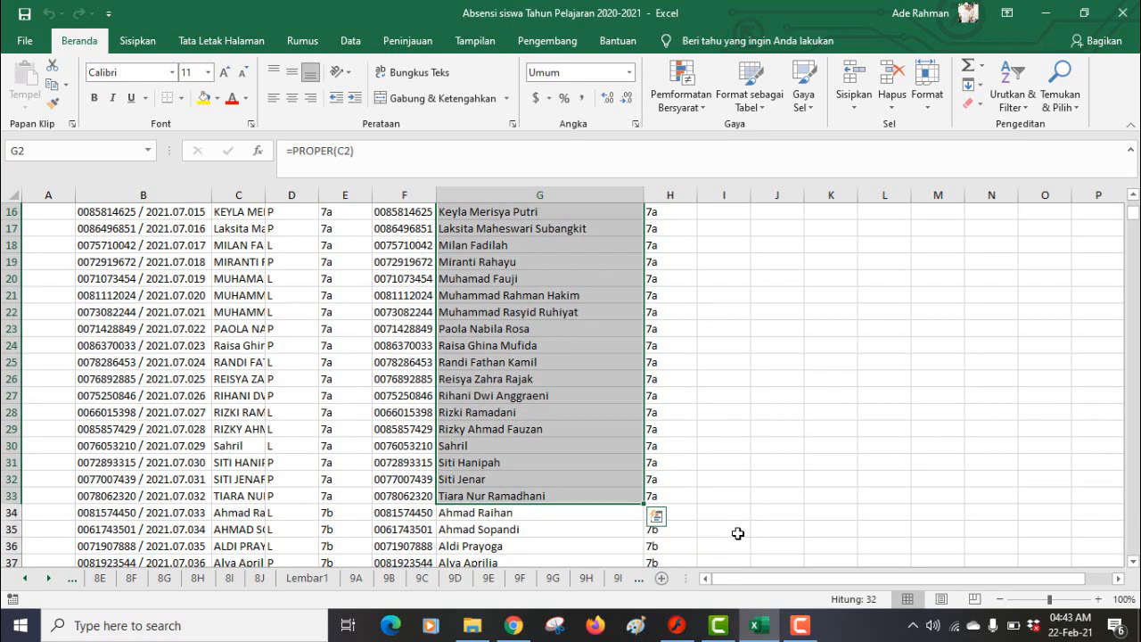
pyautogui.hotkey('ctrl', 'c')
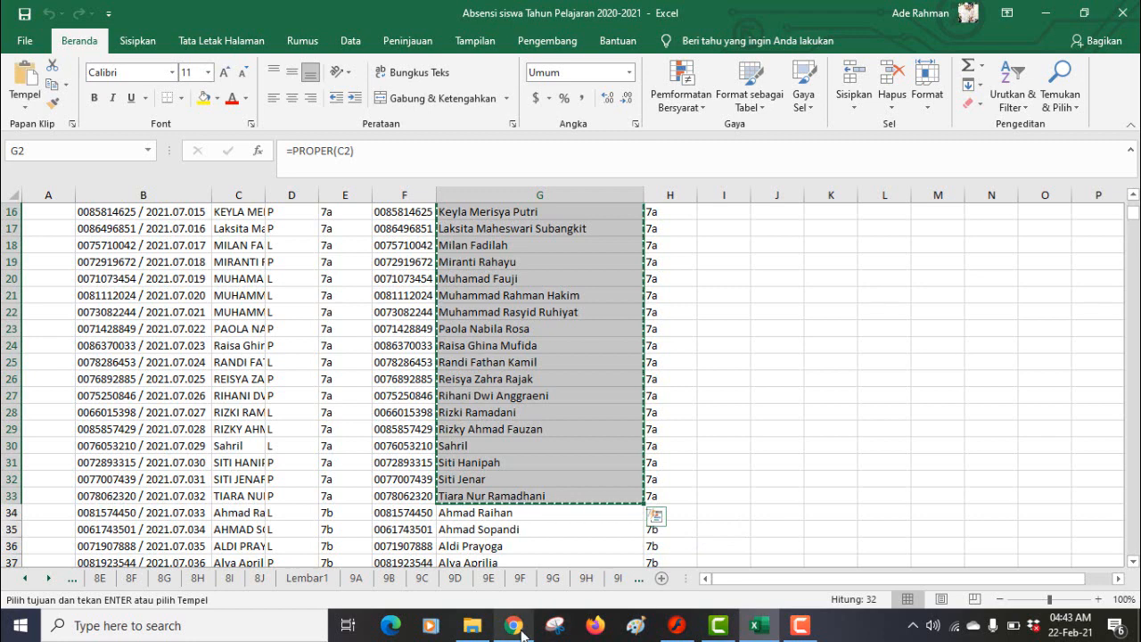
# Switch back to Google Forms, paste the copied names as options of the Nama Peserta Didik question, and make the question required.
pyautogui.click(514, 625)
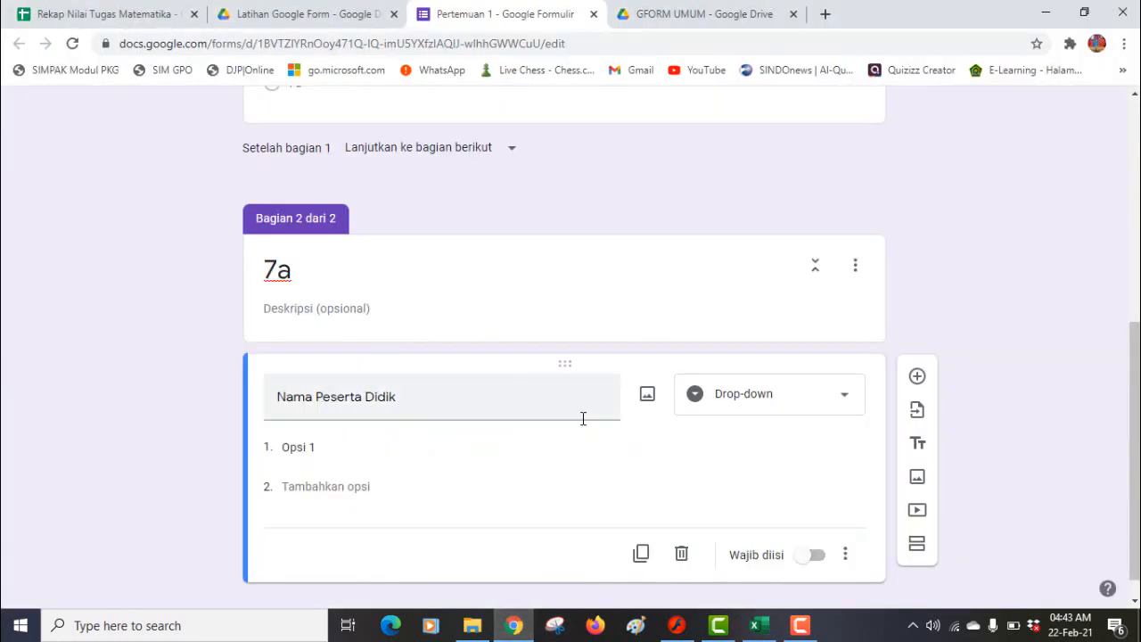
pyautogui.click(358, 447)
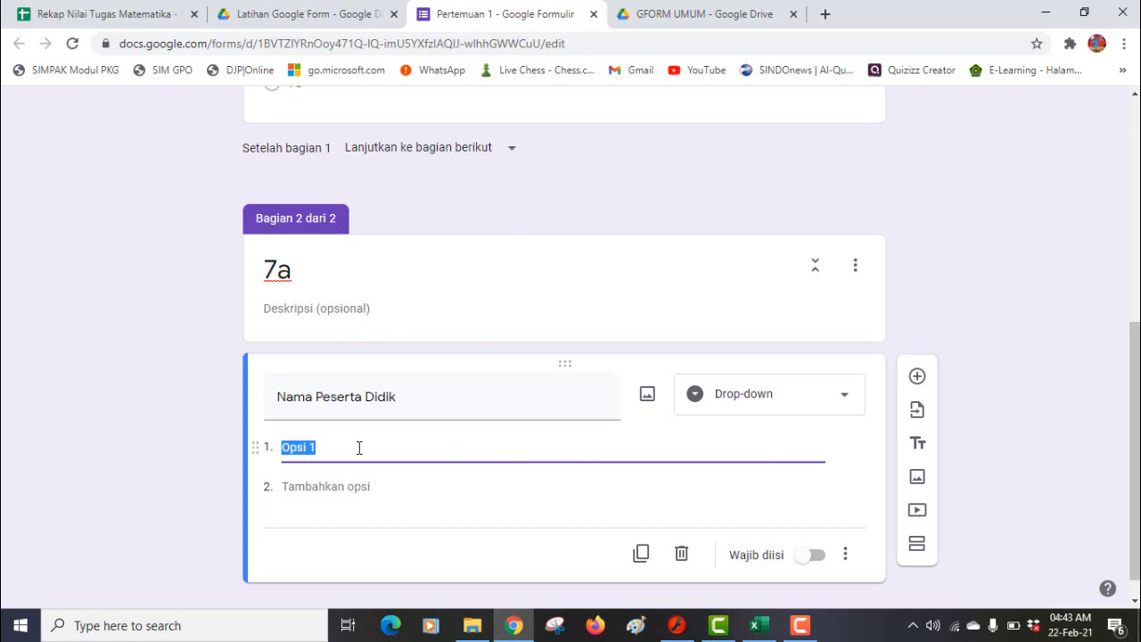
pyautogui.hotkey('ctrl', 'v')
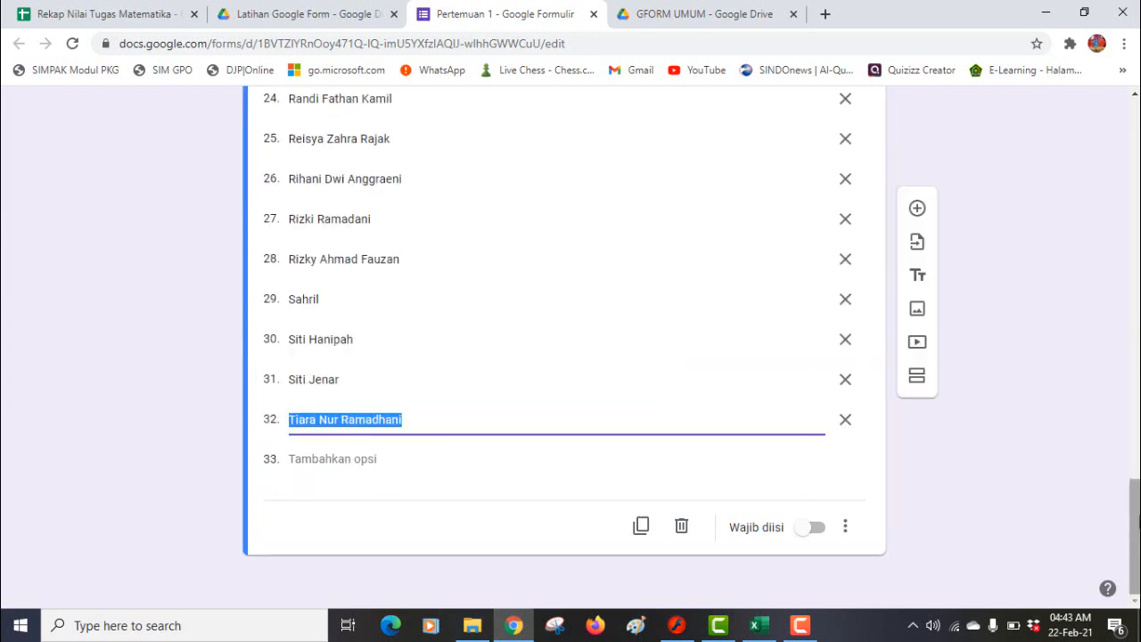
pyautogui.moveTo(1133, 505)
pyautogui.mouseDown()
pyautogui.moveTo(1137, 189)
pyautogui.moveTo(1137, 524)
pyautogui.mouseUp()
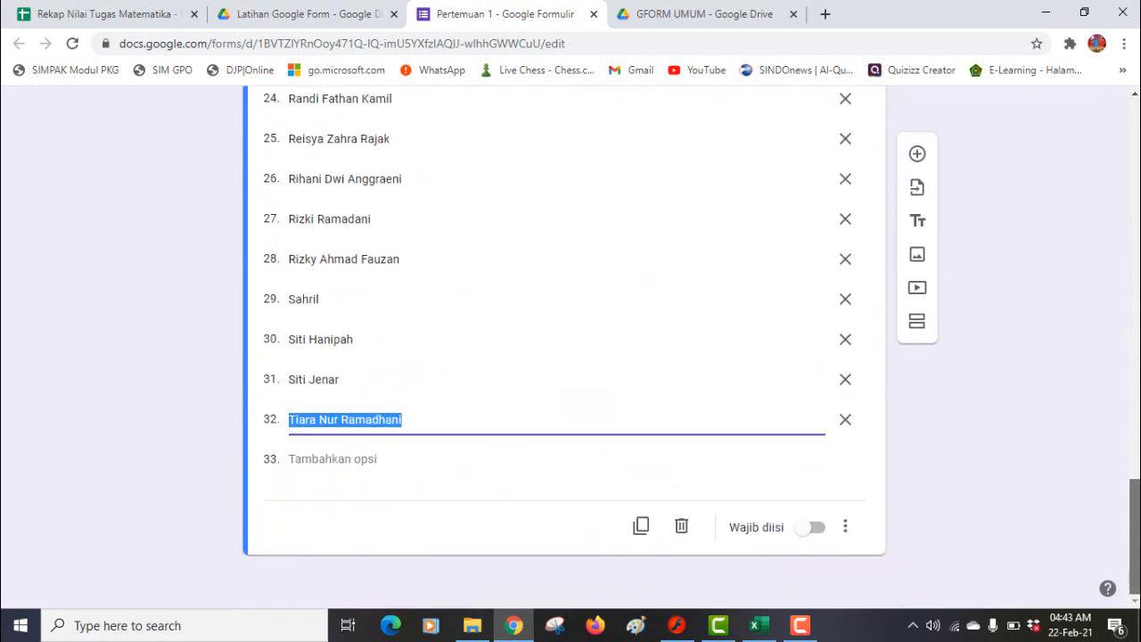
pyautogui.click(817, 533)
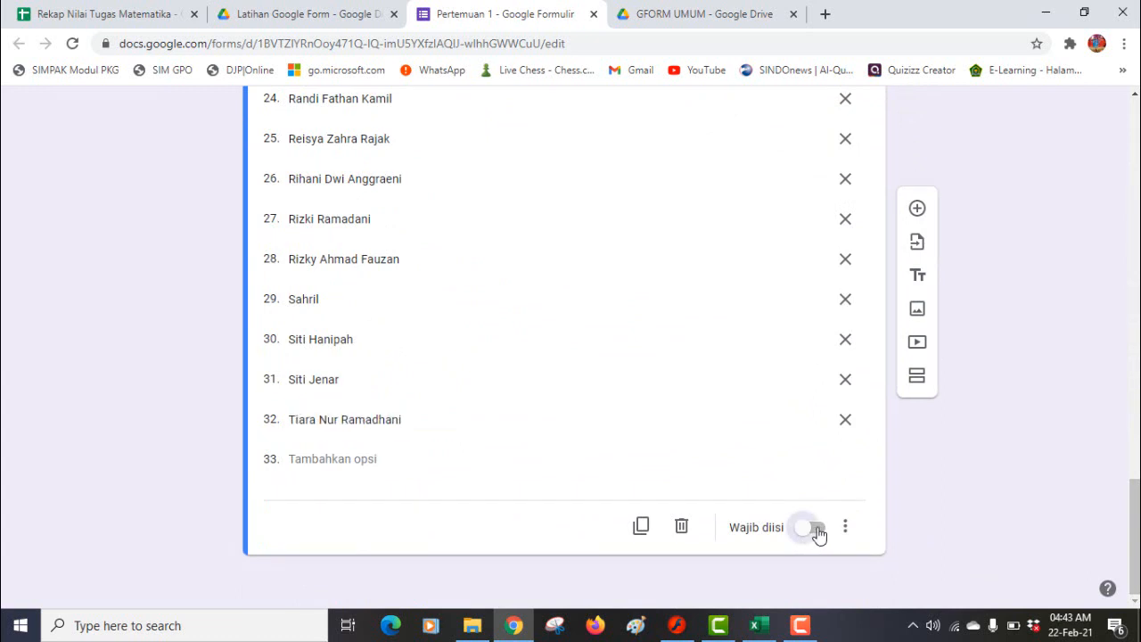
# Make the Kelas question in the first section a required question.
pyautogui.moveTo(1127, 509); pyautogui.dragTo(1042, 160)
pyautogui.click(422, 266)
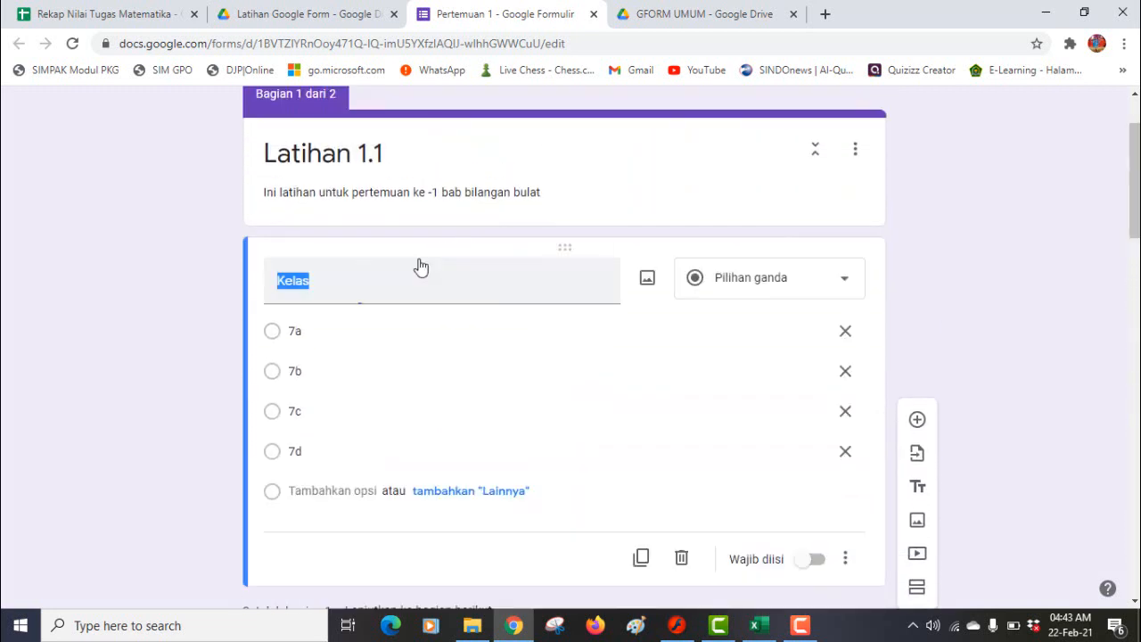
pyautogui.click(826, 558)
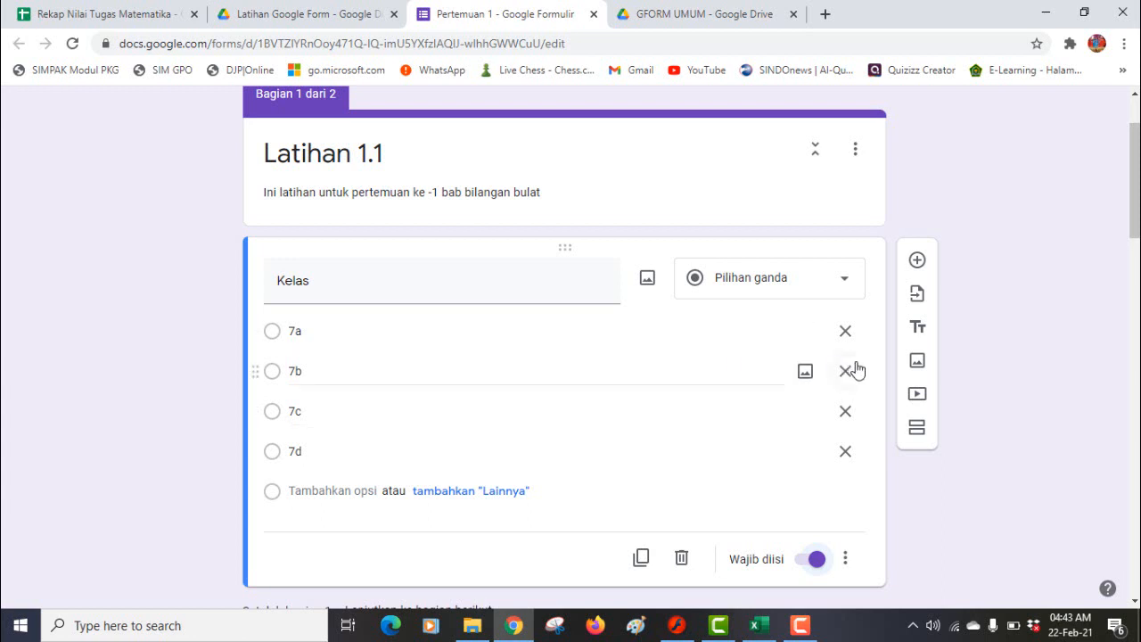
# Add a new section after the class 7a name list and title it "7b".
pyautogui.moveTo(1138, 172); pyautogui.dragTo(1126, 220)
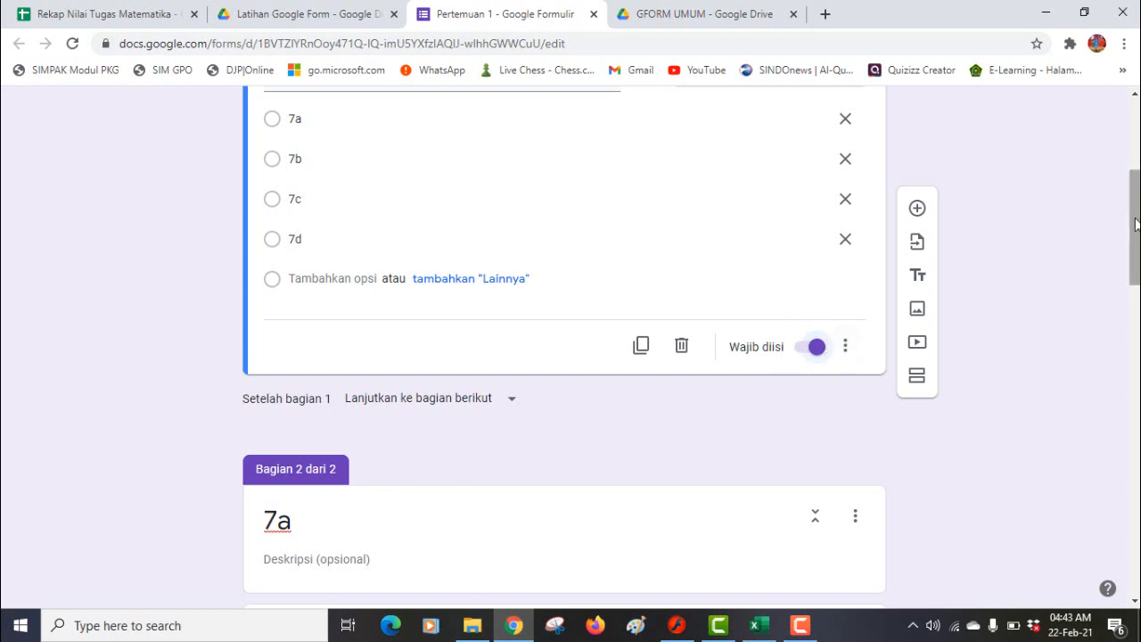
pyautogui.moveTo(1137, 225); pyautogui.dragTo(1137, 487)
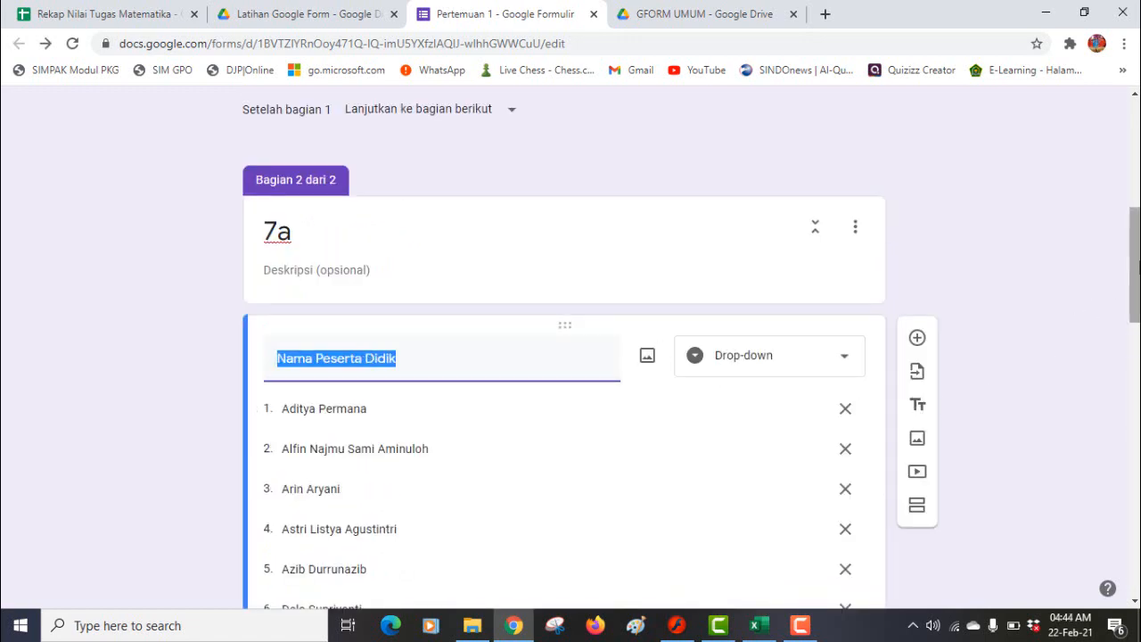
pyautogui.moveTo(1138, 265)
pyautogui.mouseDown()
pyautogui.moveTo(1137, 408)
pyautogui.moveTo(1137, 246)
pyautogui.moveTo(1137, 255)
pyautogui.mouseUp()
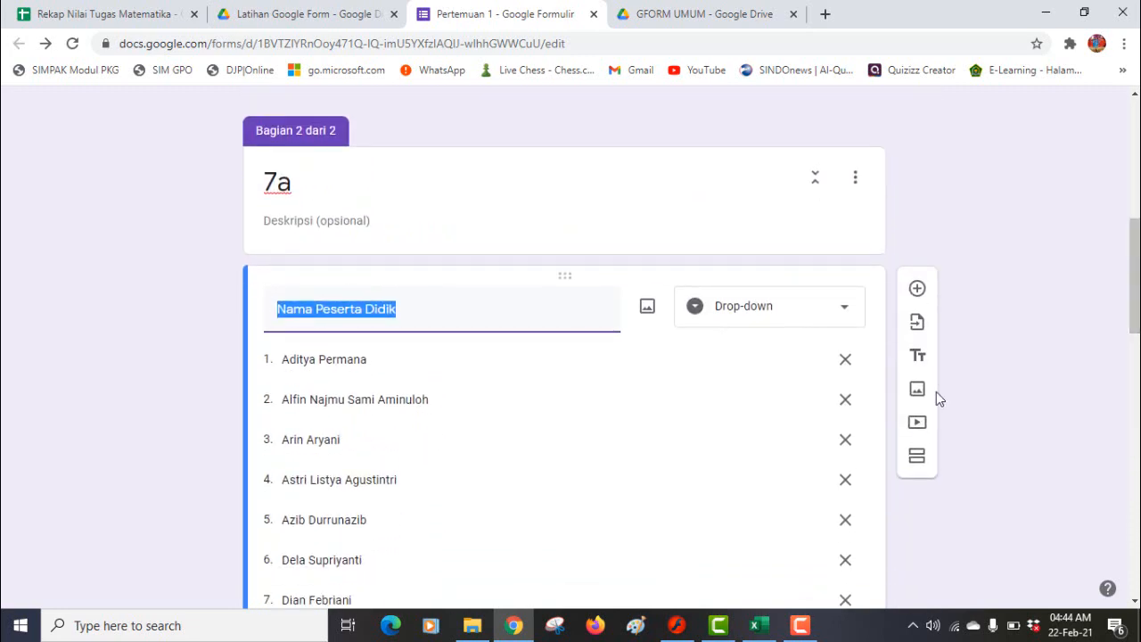
pyautogui.click(916, 457)
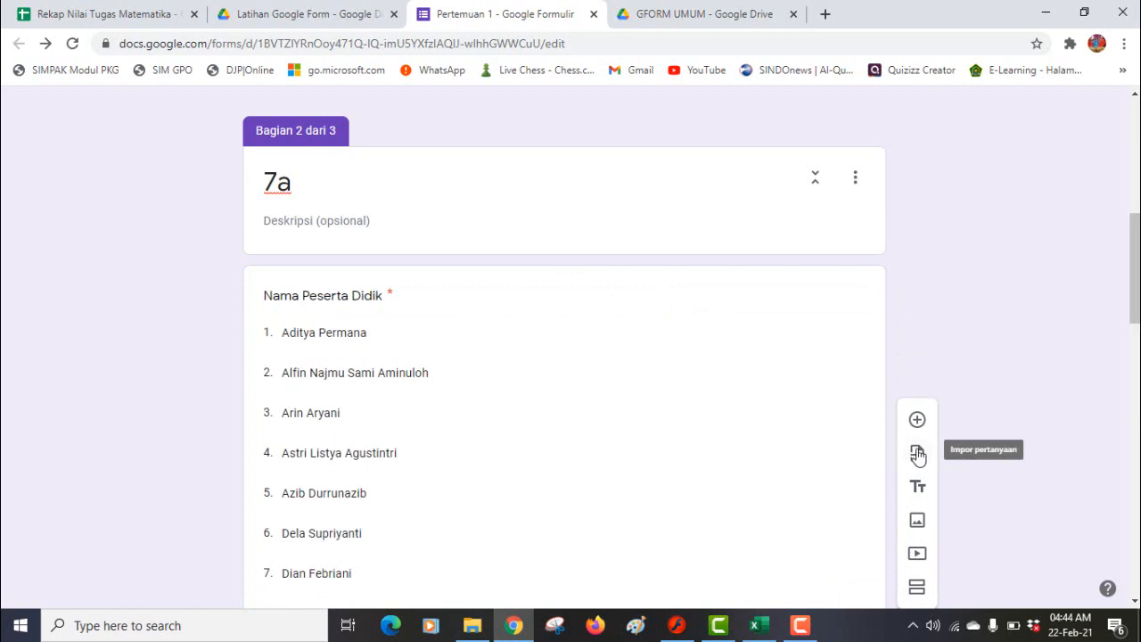
pyautogui.moveTo(1137, 270); pyautogui.dragTo(1138, 538)
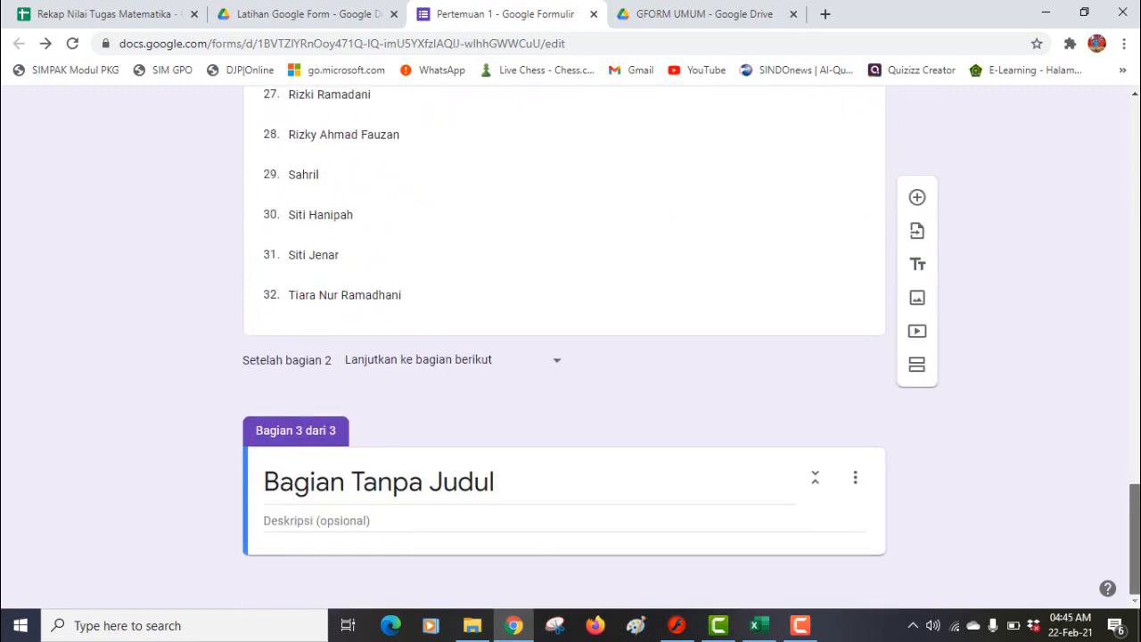
pyautogui.click(559, 499)
pyautogui.write('7')
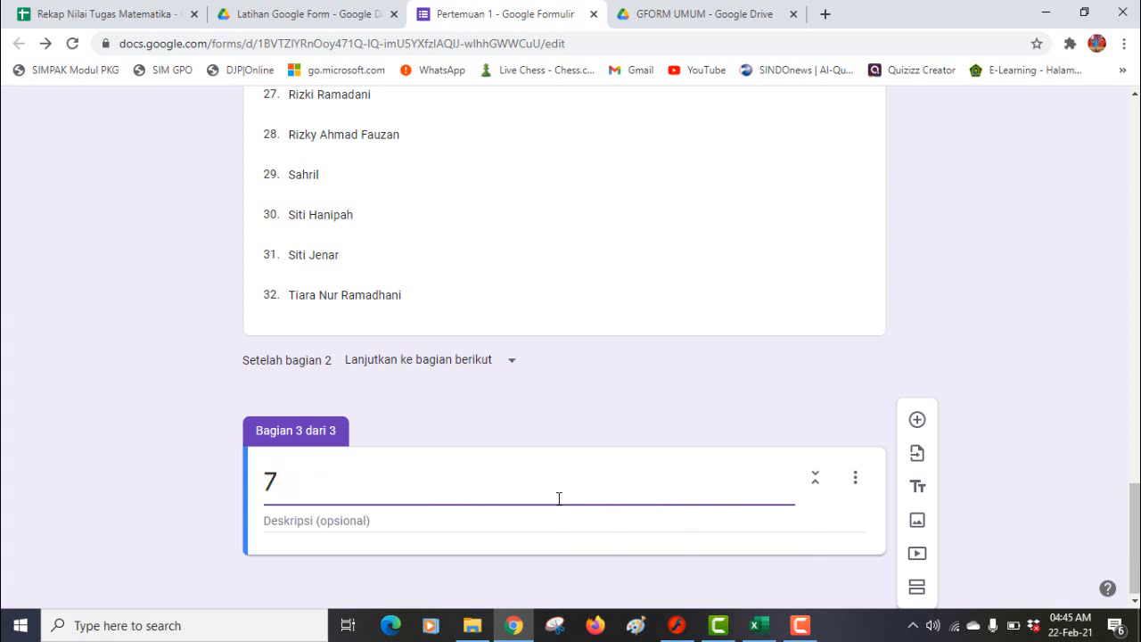
pyautogui.write('b')
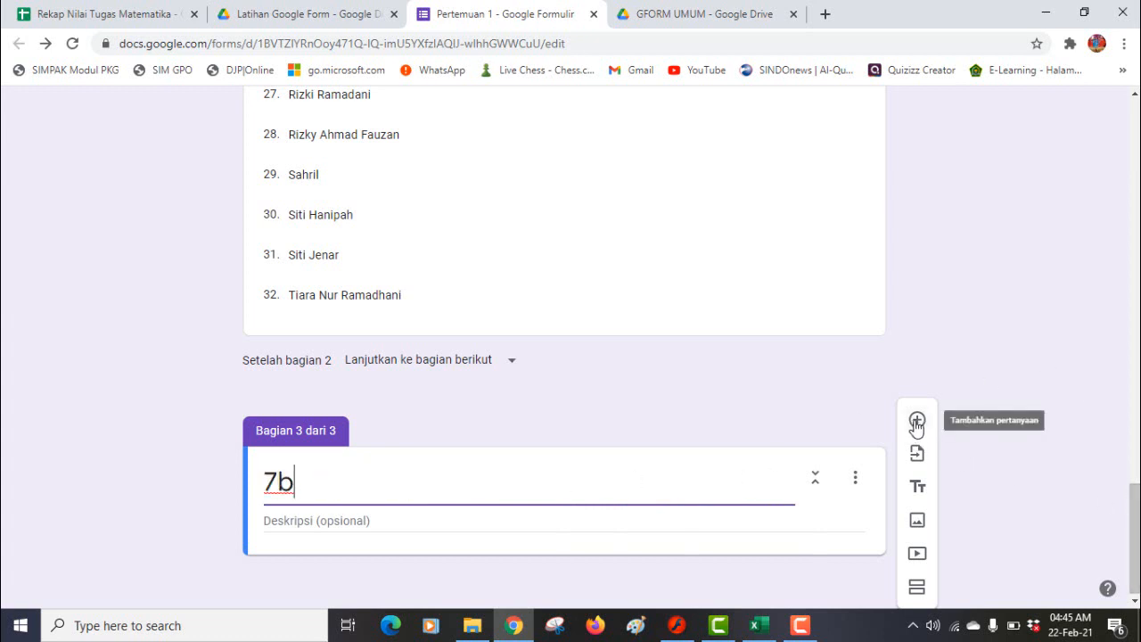
# Add a question titled "Nama Peserta Didik" to section 7b and set its type to Drop-down.
pyautogui.click(916, 420)
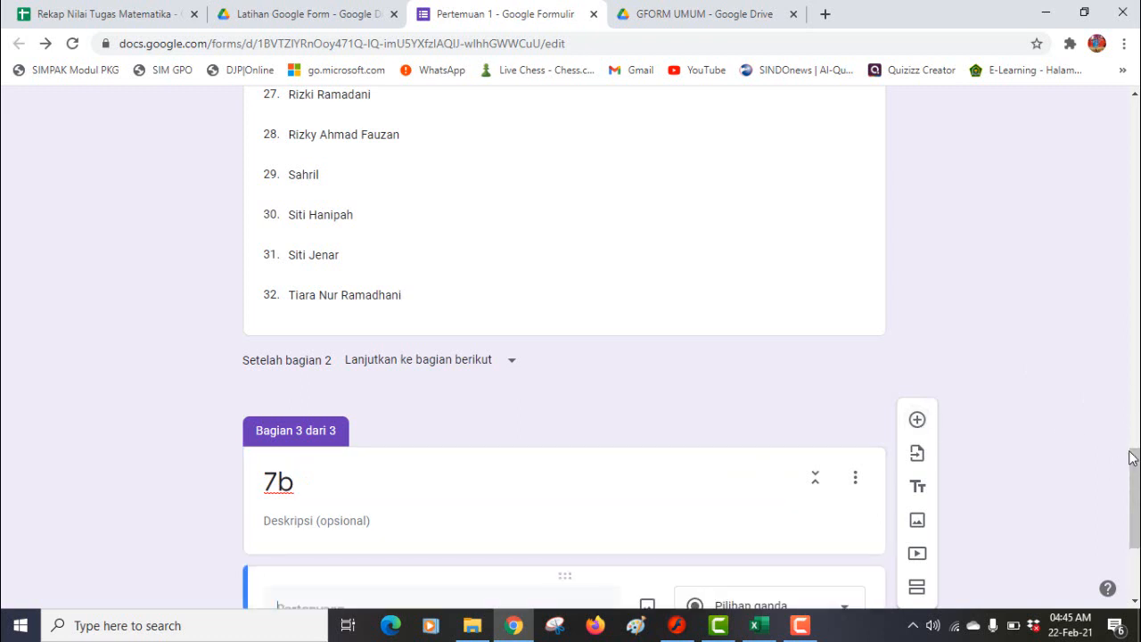
pyautogui.scroll(-3, 1132, 499)
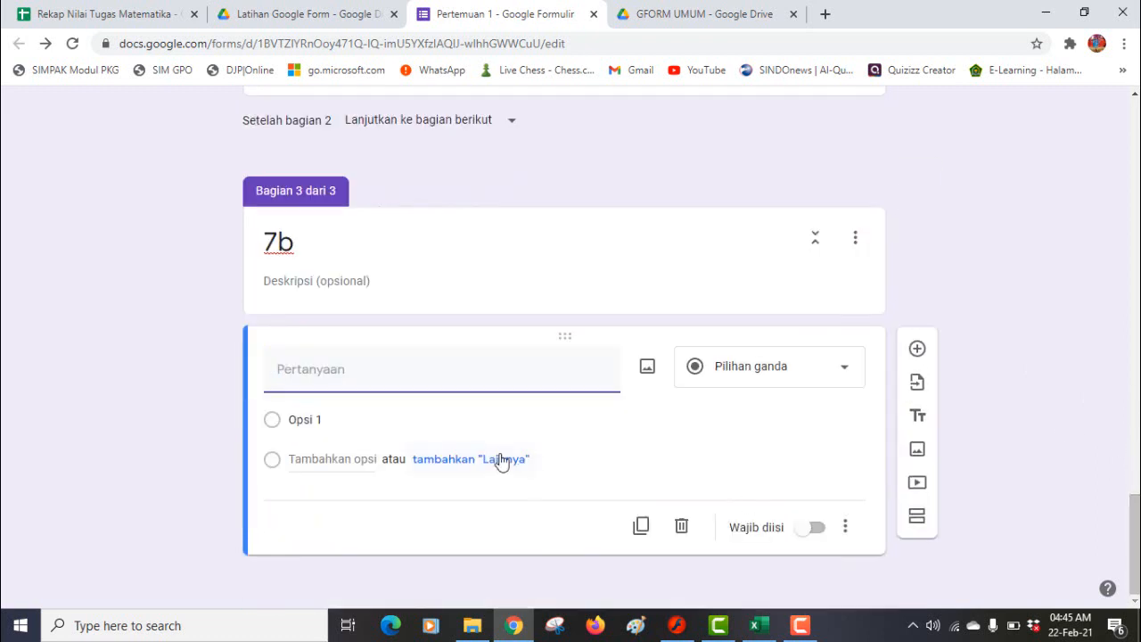
pyautogui.write('Nama Peserta Didik')
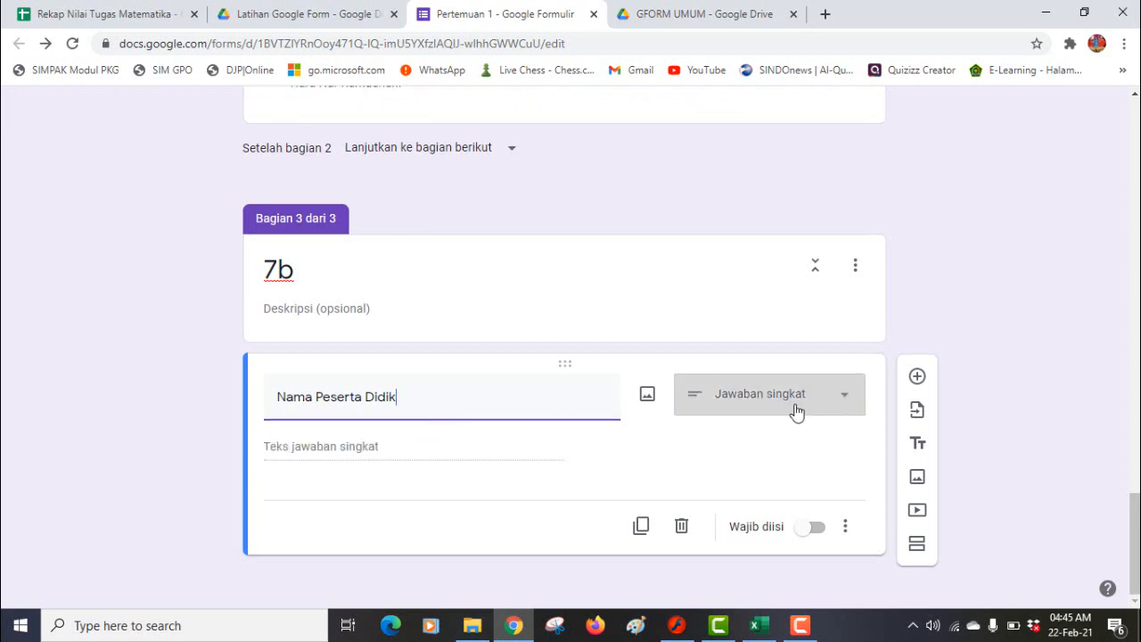
pyautogui.click(796, 410)
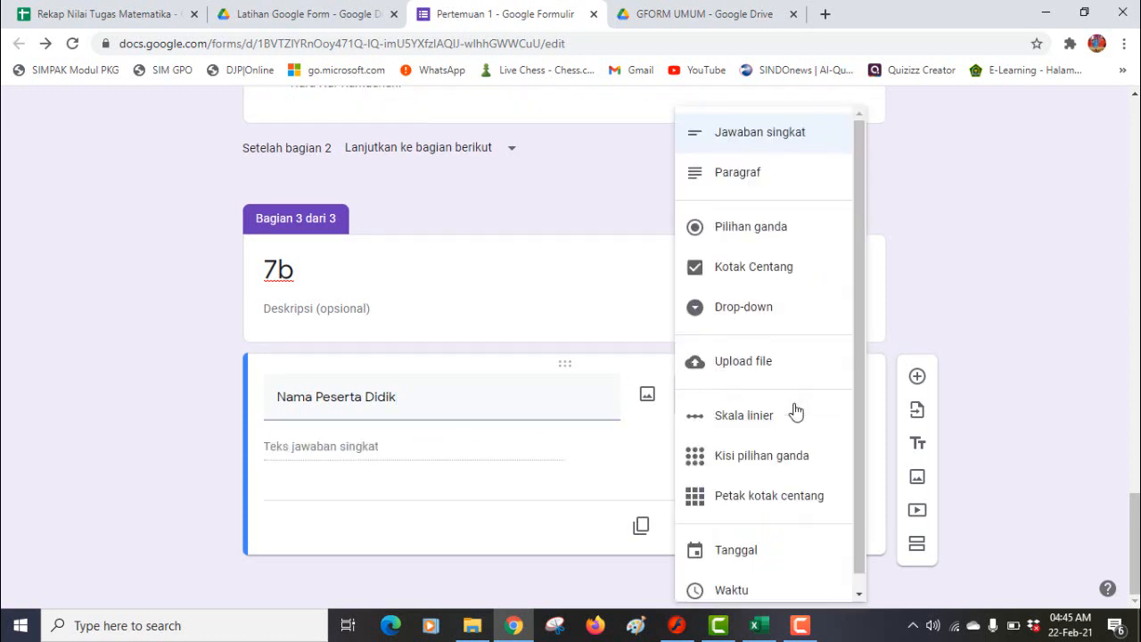
pyautogui.click(765, 307)
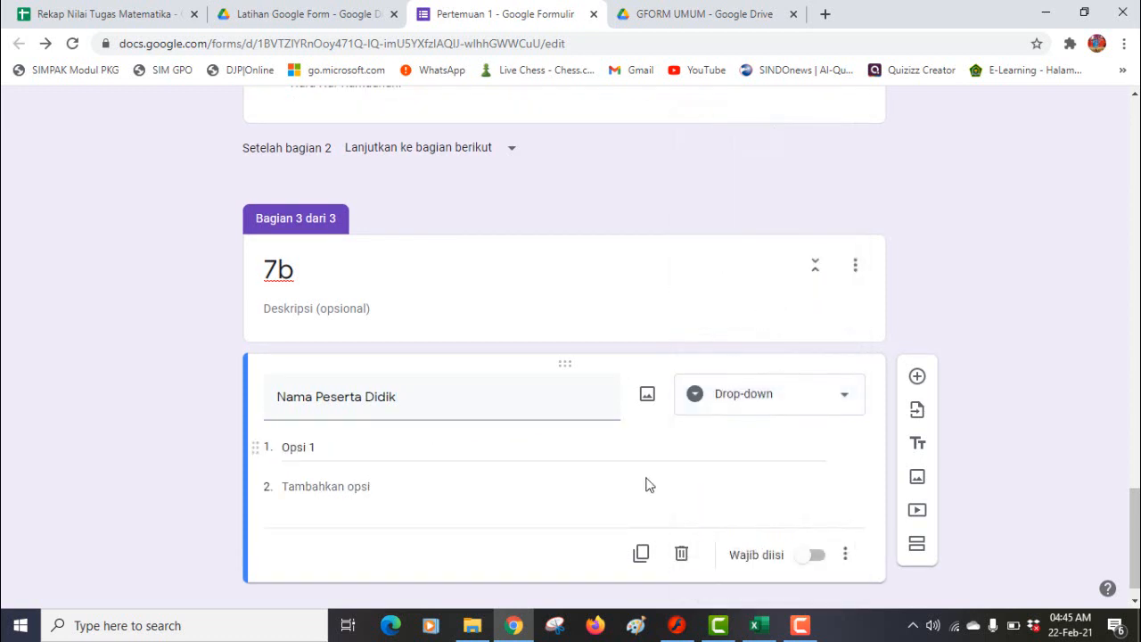
# Switch to the Excel attendance workbook and copy the class 7b student names in cells G34:G65.
pyautogui.click(757, 625)
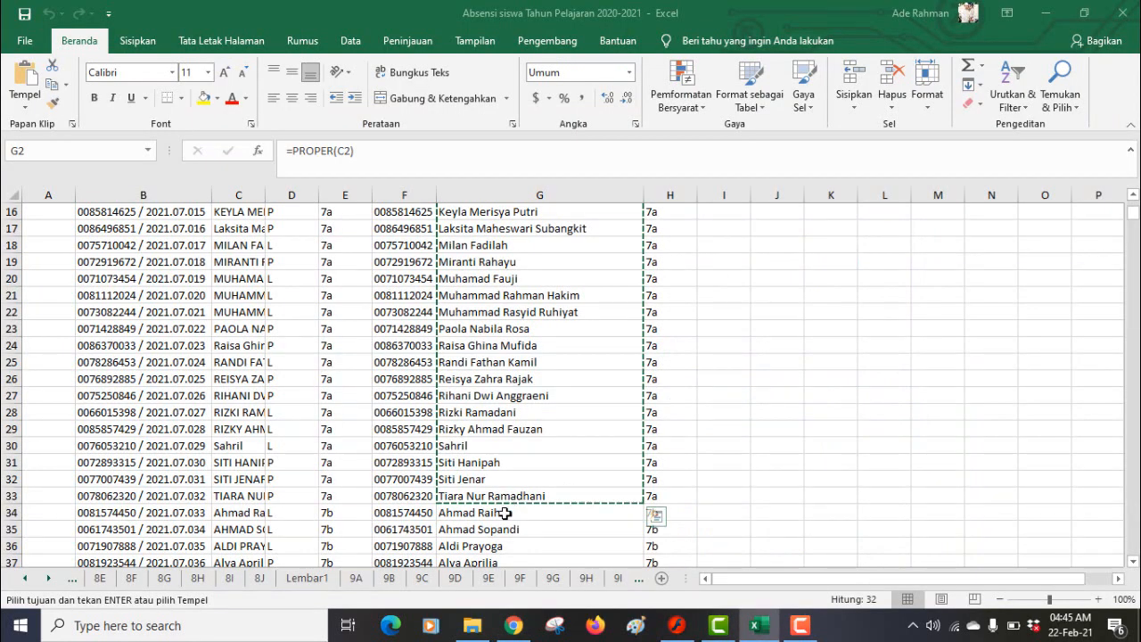
pyautogui.moveTo(503, 512); pyautogui.dragTo(529, 313)
pyautogui.hotkey('ctrl', 'c')
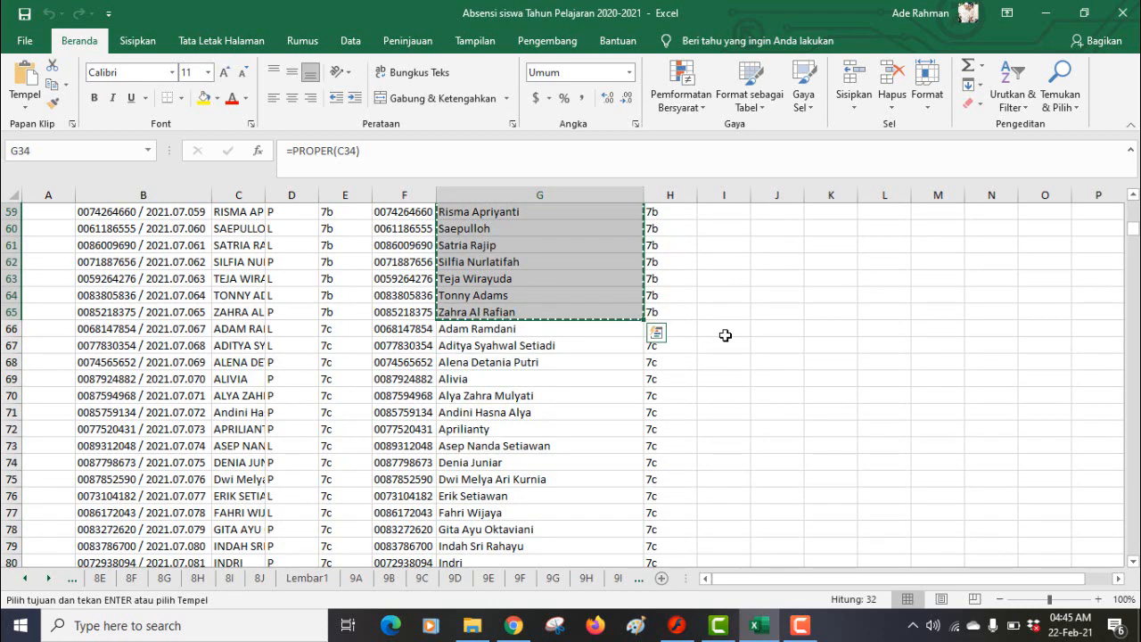
# Switch back to Google Forms, paste the class 7b names as options of the section 7b name question, and make it required.
pyautogui.click(513, 625)
pyautogui.click(352, 439)
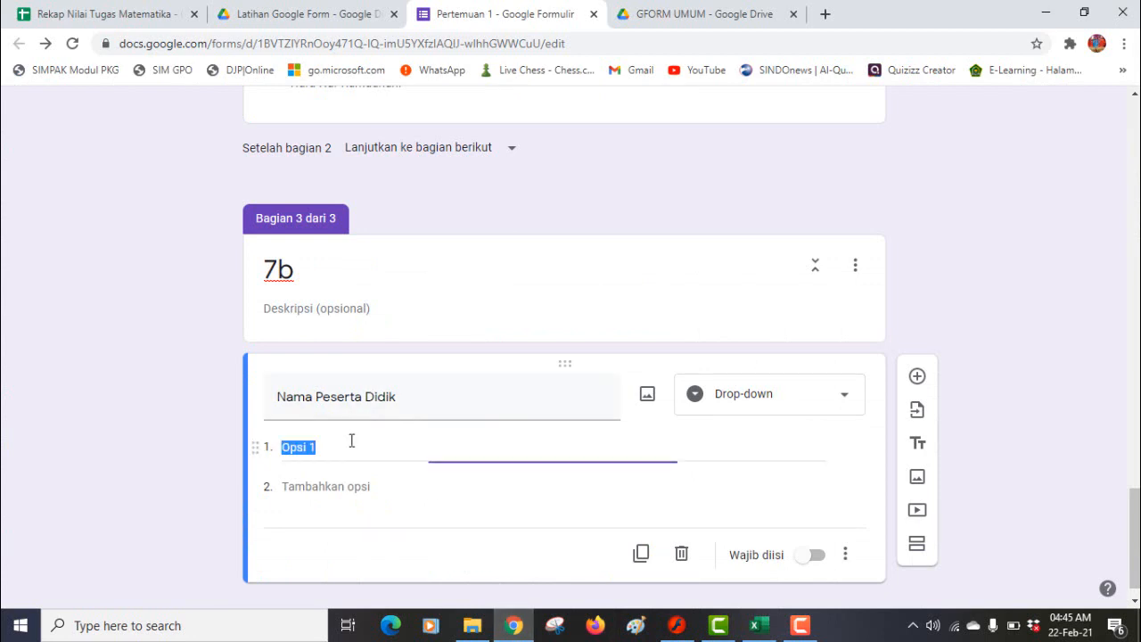
pyautogui.hotkey('ctrl', 'v')
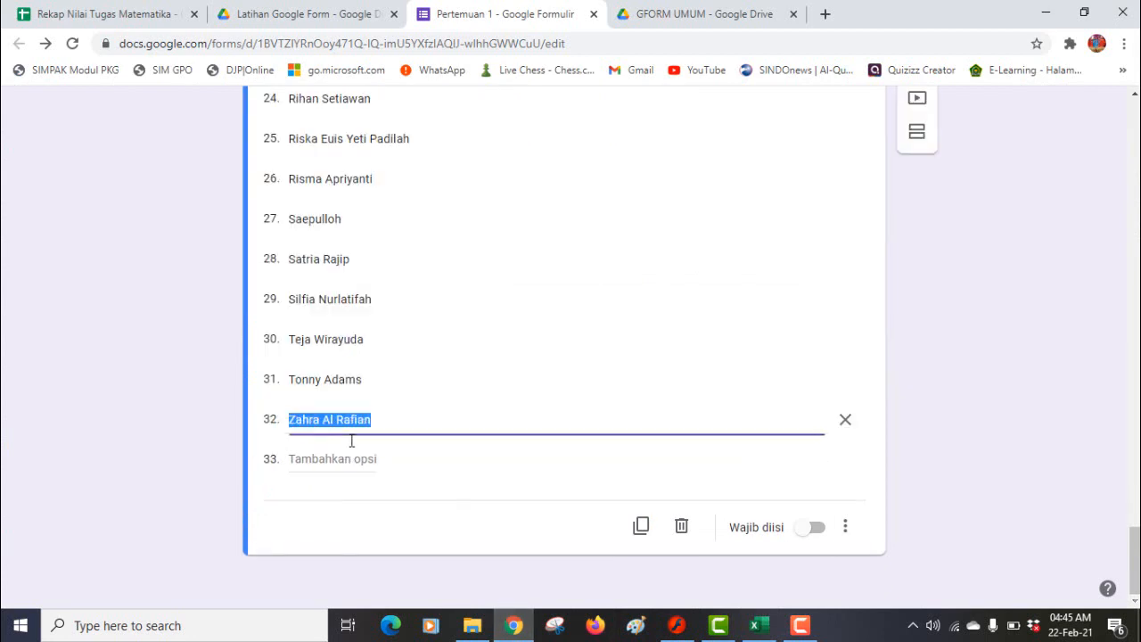
pyautogui.click(815, 530)
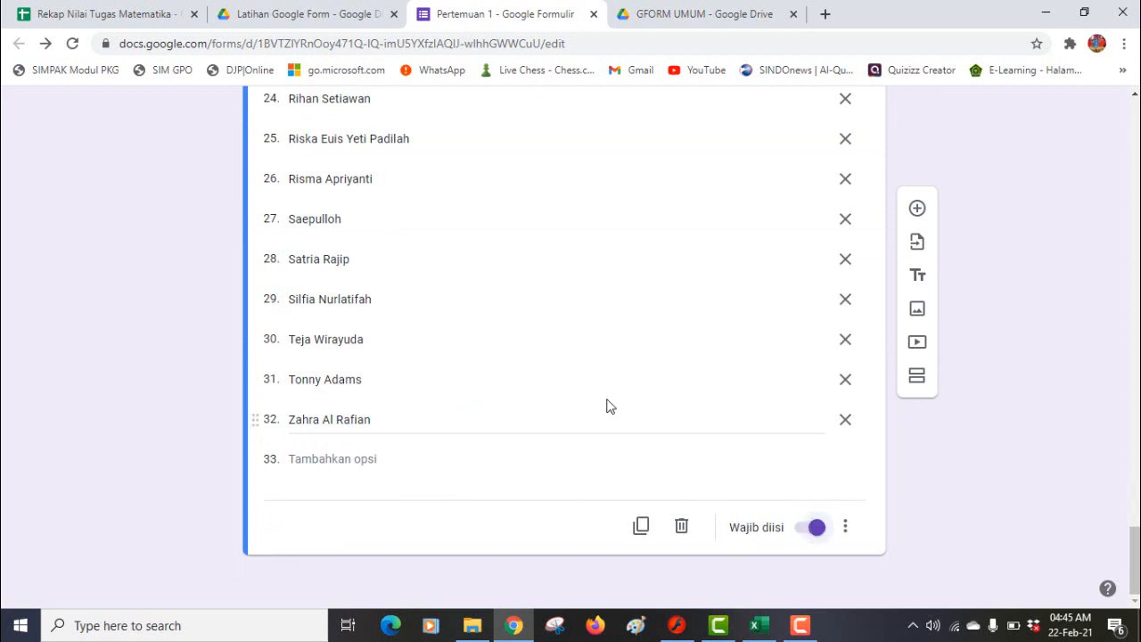
# Add a section titled "7c" after section 7b, containing a Drop-down question titled "Nama Peserta Didik".
pyautogui.click(916, 378)
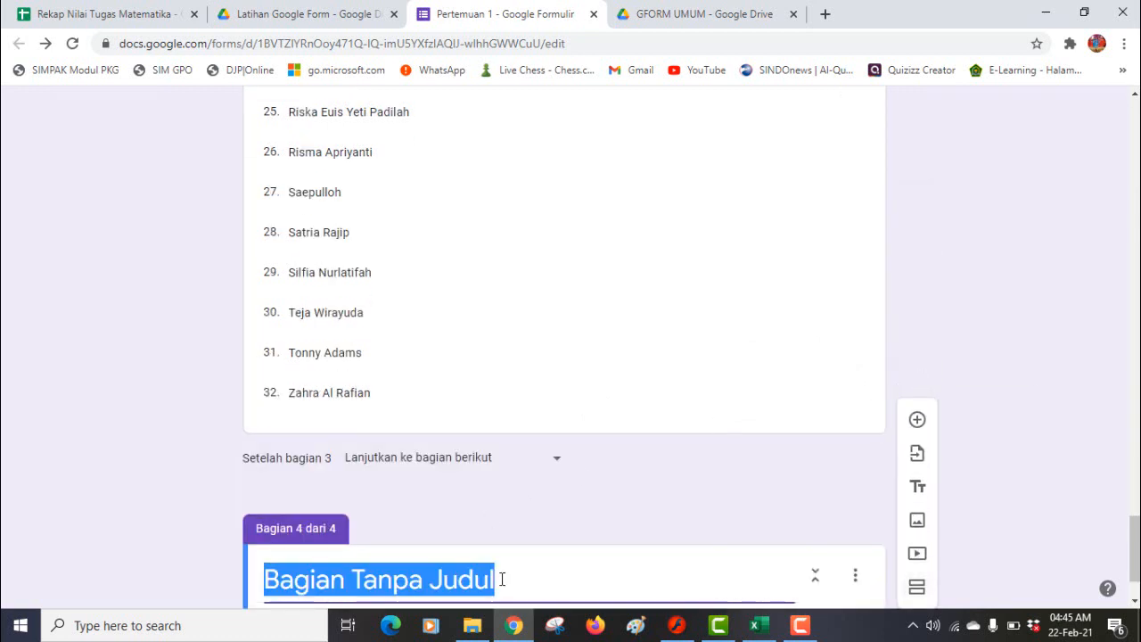
pyautogui.write('7c')
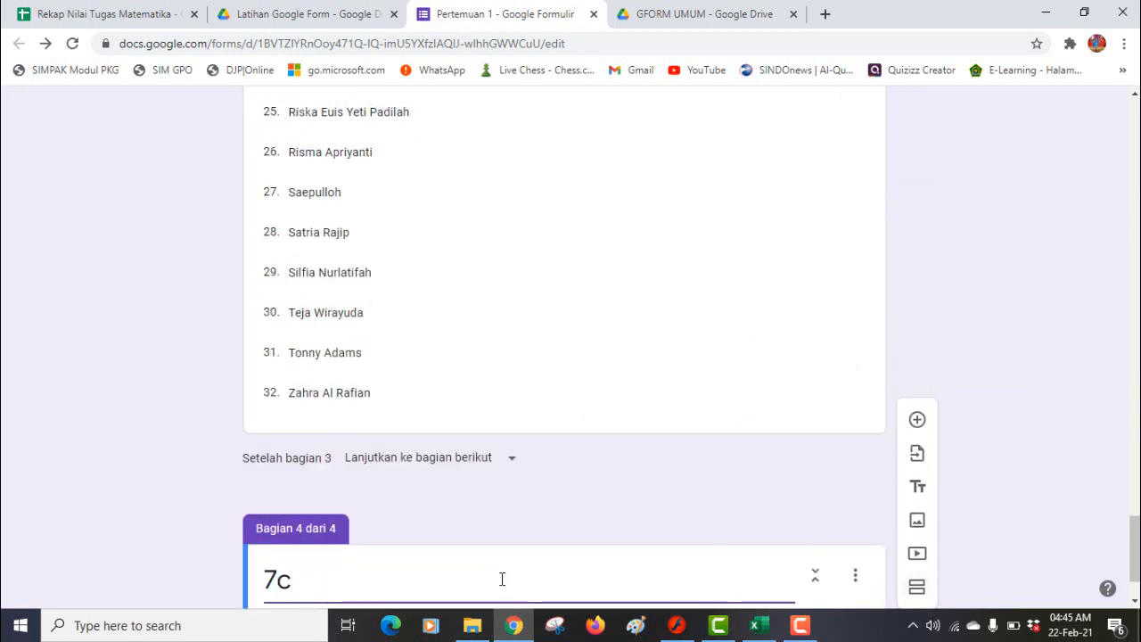
pyautogui.click(918, 421)
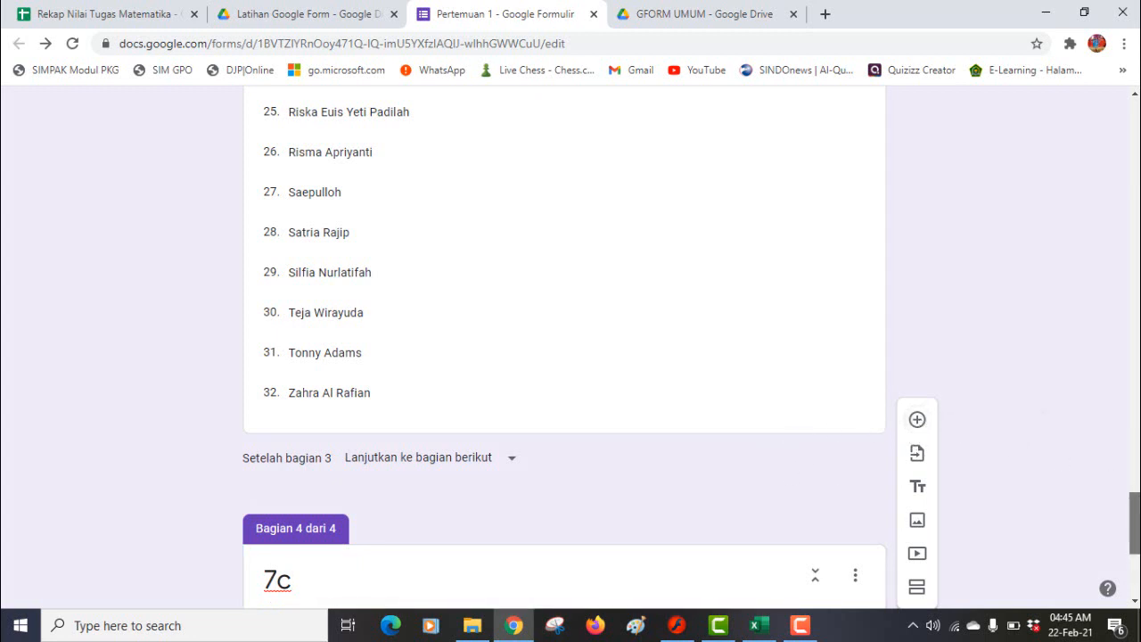
pyautogui.write('Nama Peserta Didik')
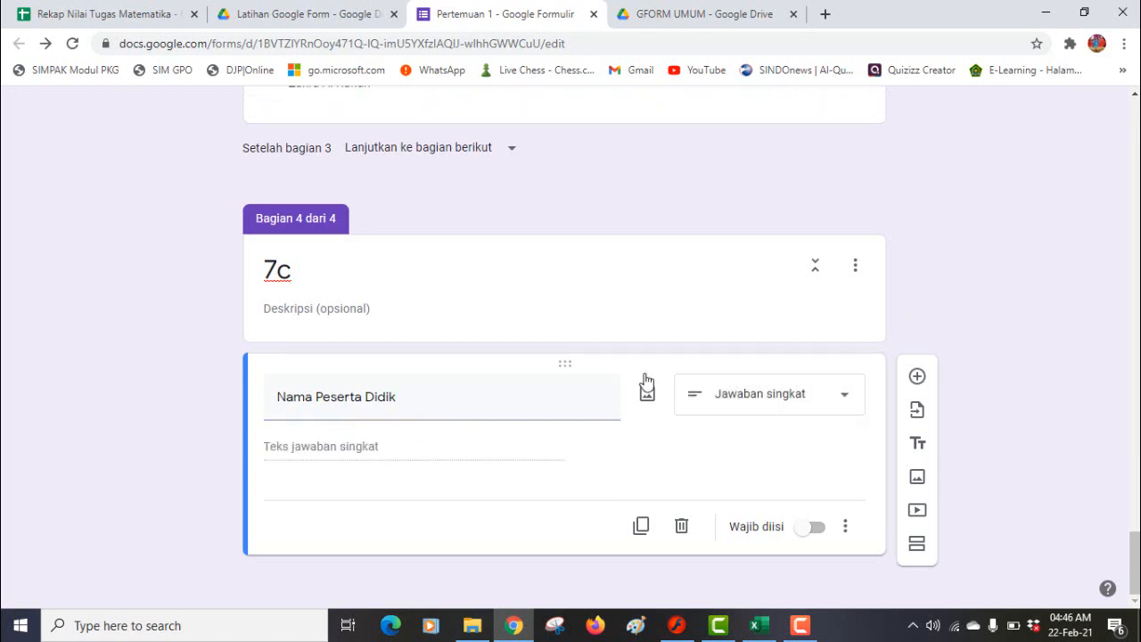
pyautogui.click(774, 409)
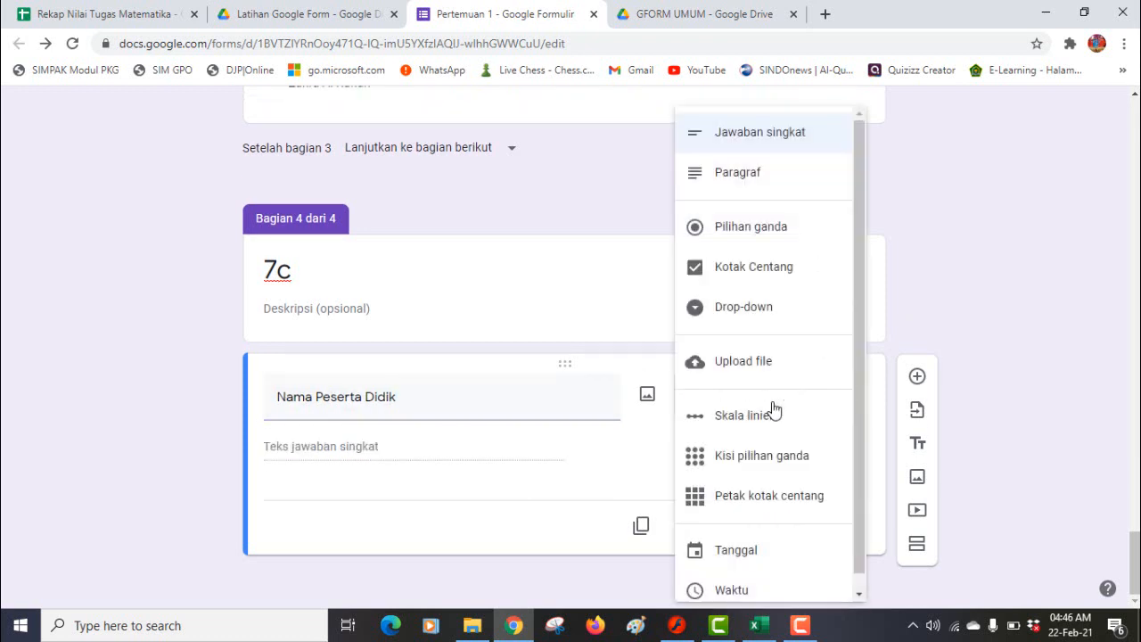
pyautogui.click(747, 308)
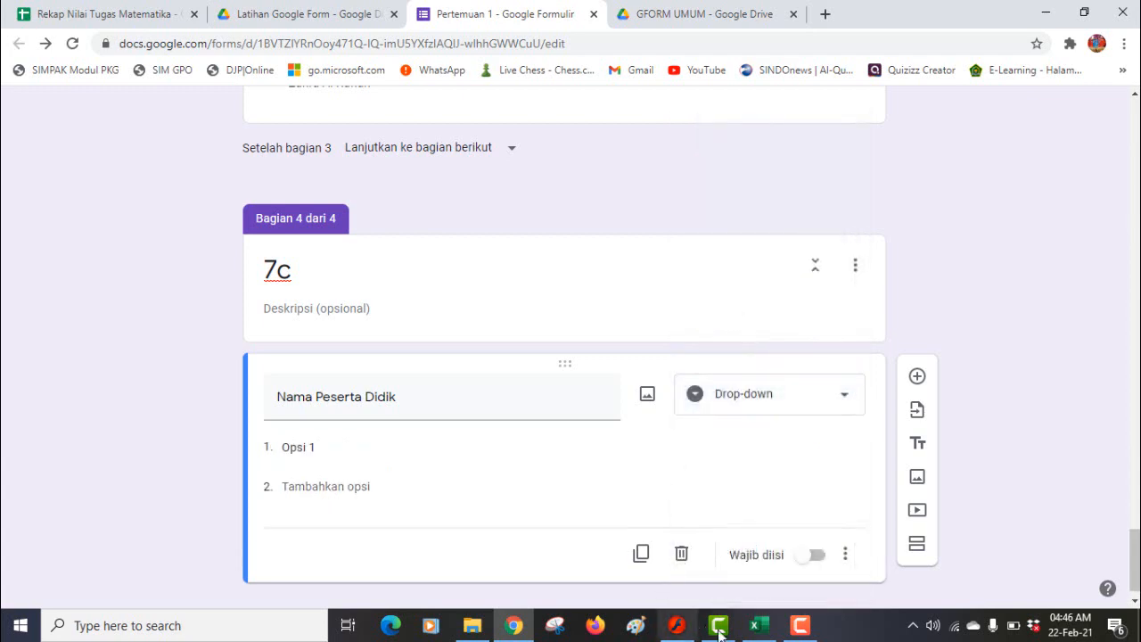
# Switch to the Excel attendance workbook and copy the class 7c student names in cells G66:G97.
pyautogui.click(763, 627)
pyautogui.hotkey('ctrl', 'v')
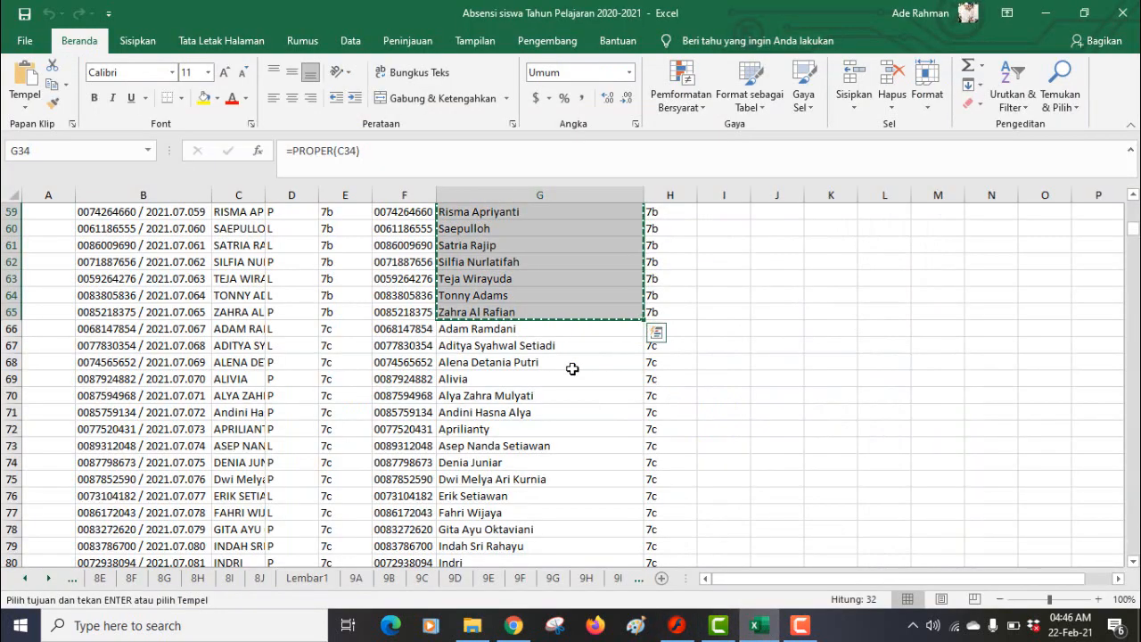
pyautogui.click(535, 333)
pyautogui.moveTo(534, 333); pyautogui.dragTo(525, 413)
pyautogui.hotkey('ctrl', 'c')
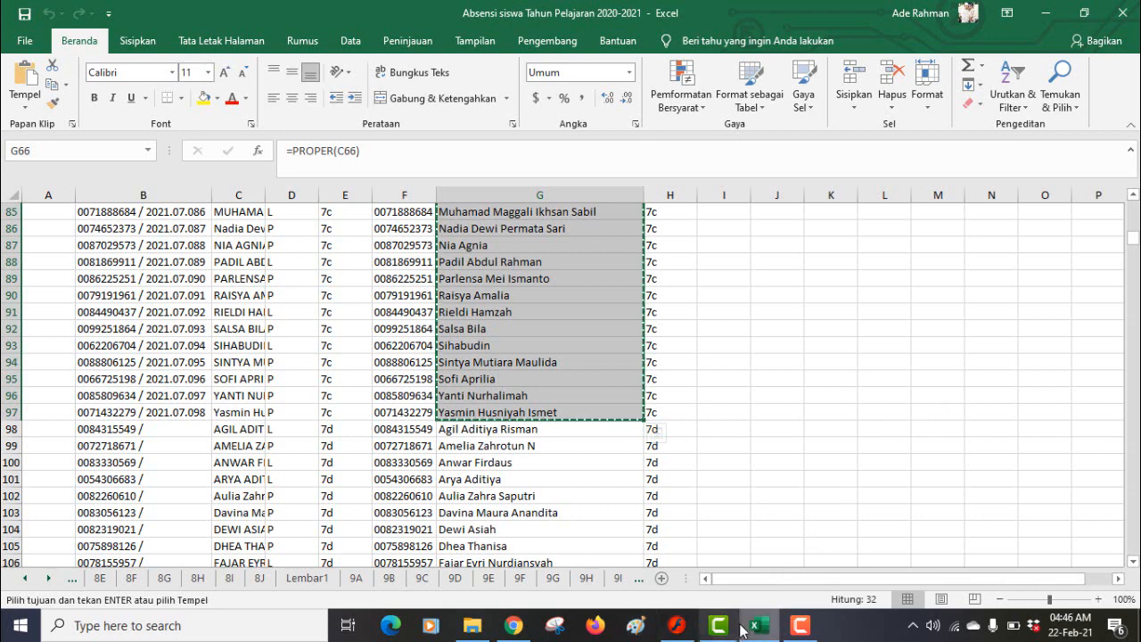
# Switch back to Google Forms, paste the class 7c names as options of the section 7c name question, and make it required.
pyautogui.click(512, 626)
pyautogui.click(389, 447)
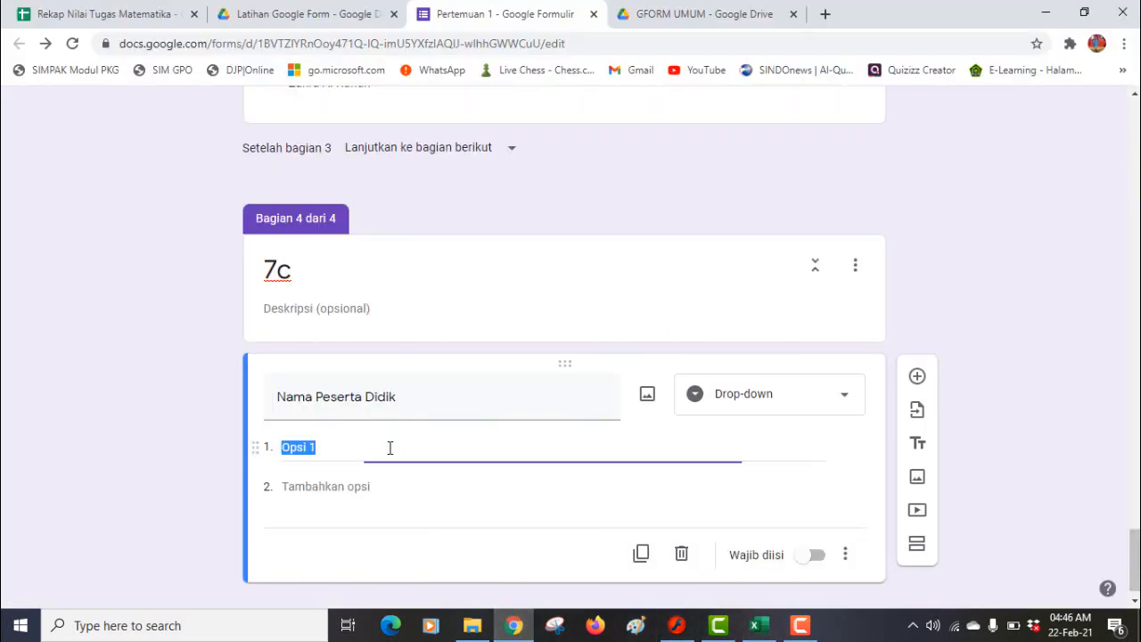
pyautogui.hotkey('ctrl', 'v')
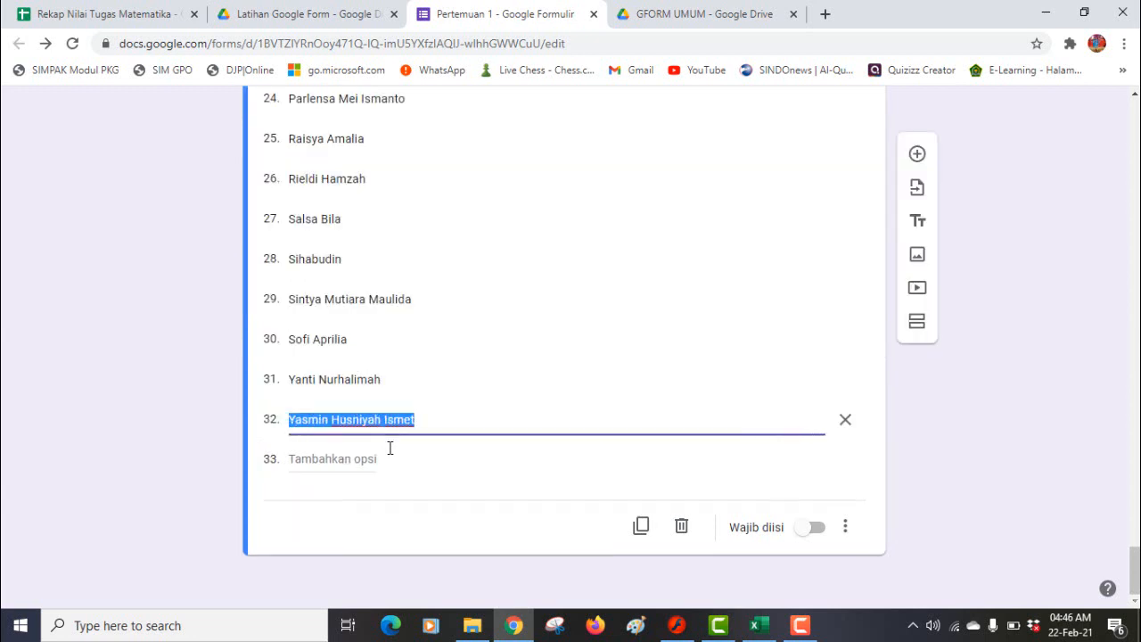
pyautogui.click(815, 529)
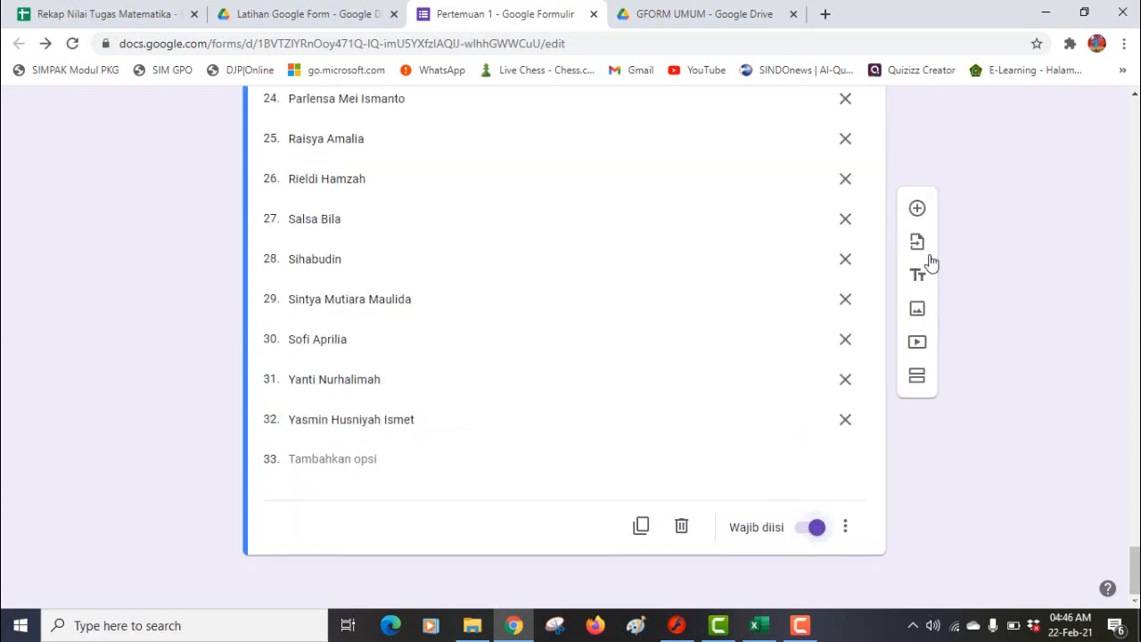
# Add a section titled "7d" after section 7c, containing a Drop-down question titled "Nama Peserta Didik".
pyautogui.click(919, 381)
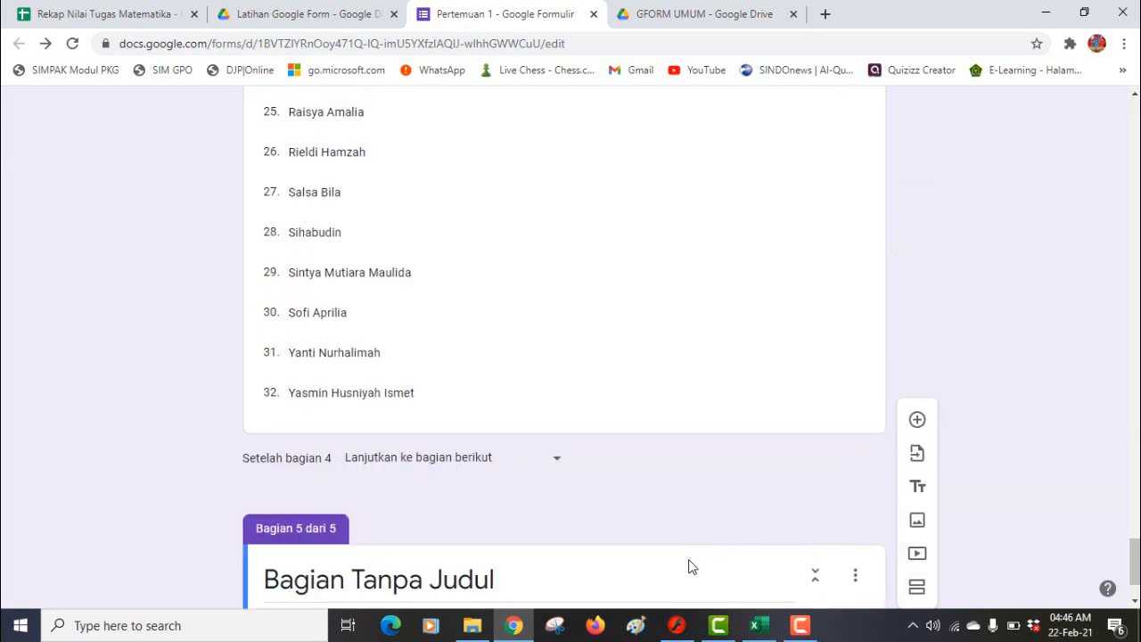
pyautogui.write('7d')
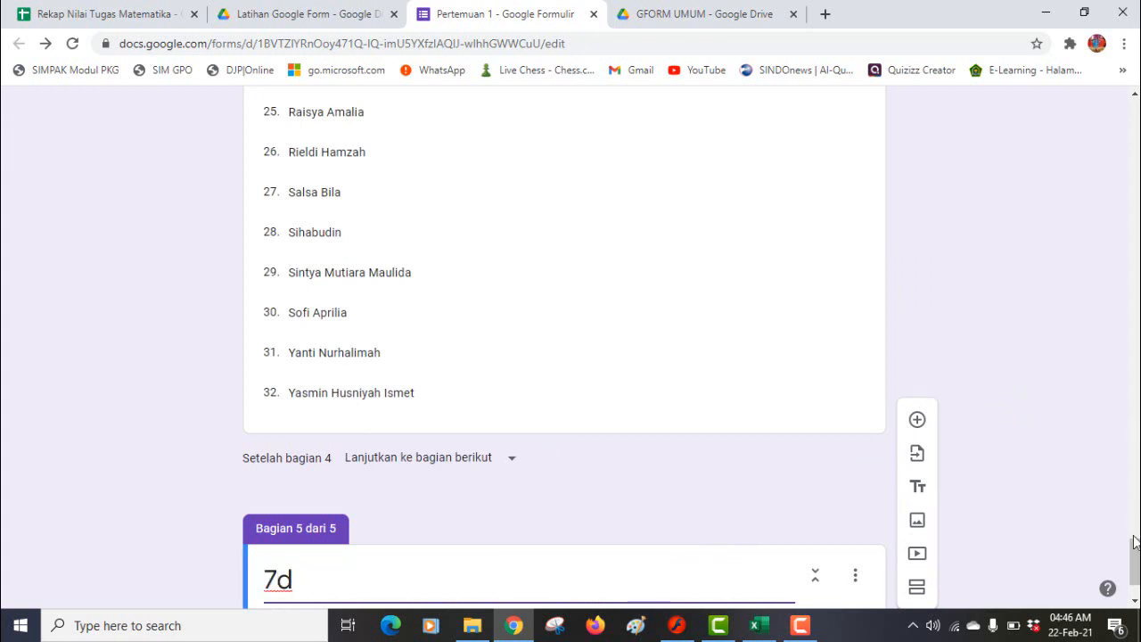
pyautogui.click(918, 419)
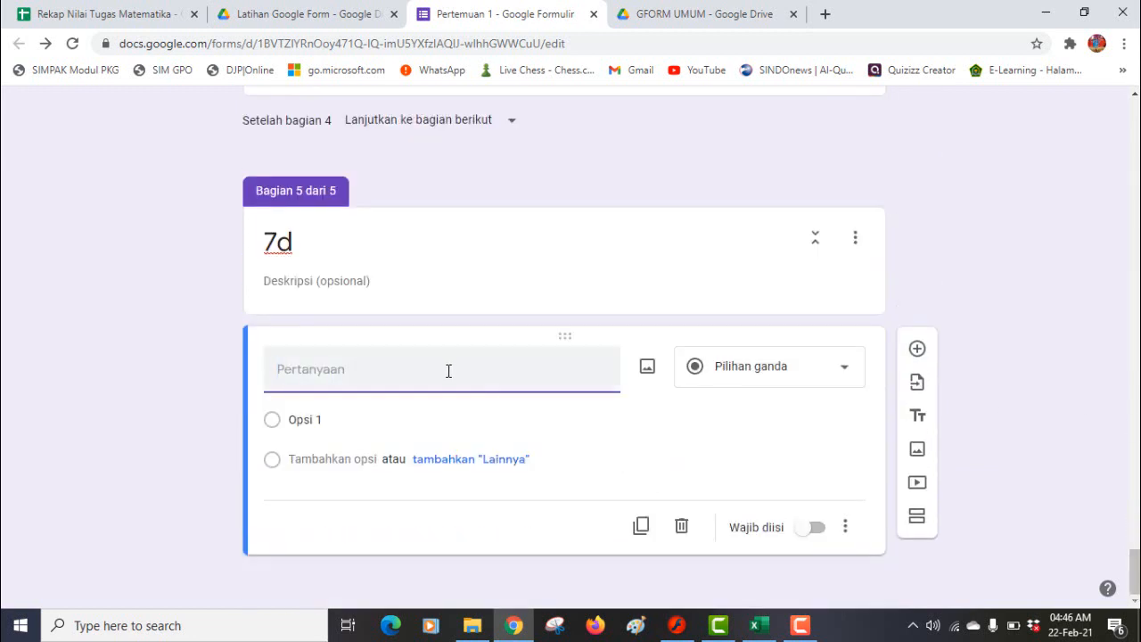
pyautogui.write('Nama Peserta Didik')
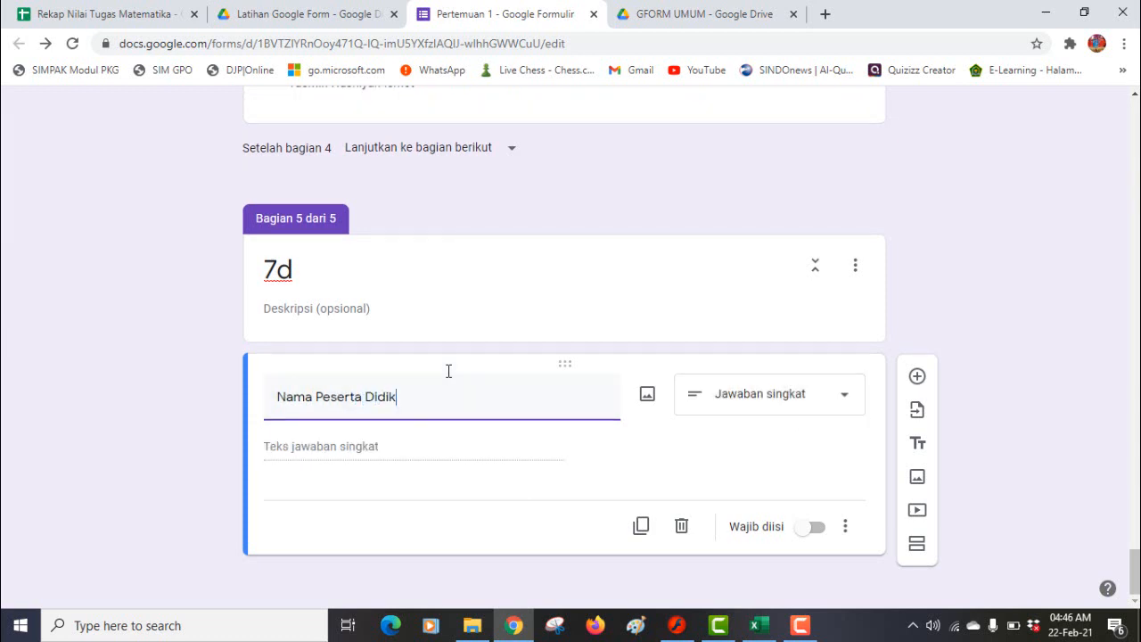
pyautogui.click(776, 396)
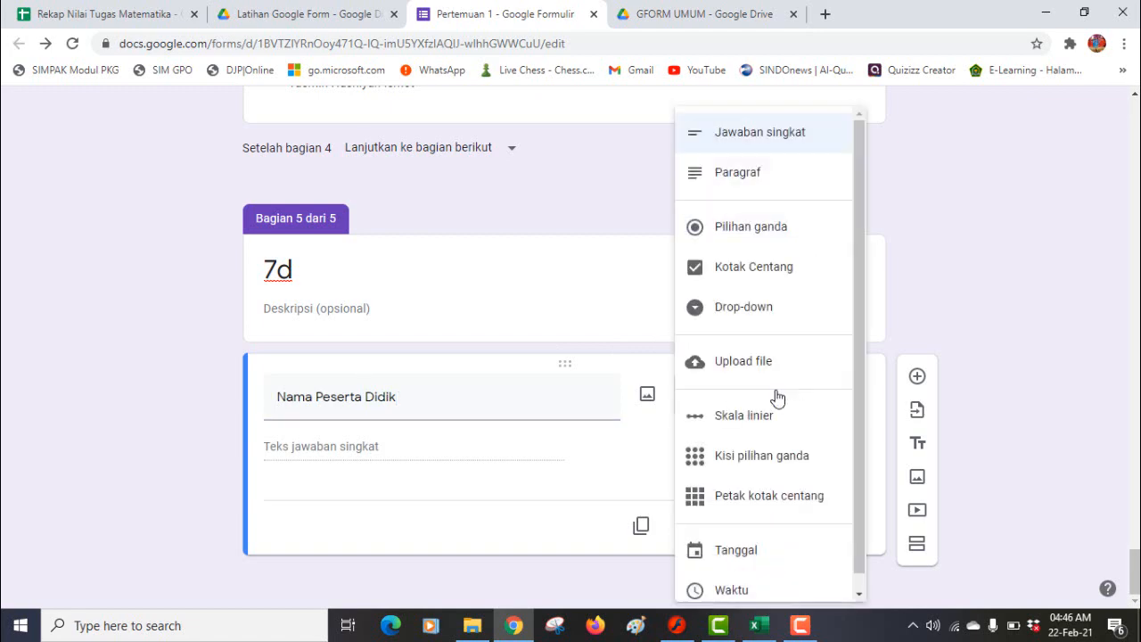
pyautogui.click(750, 321)
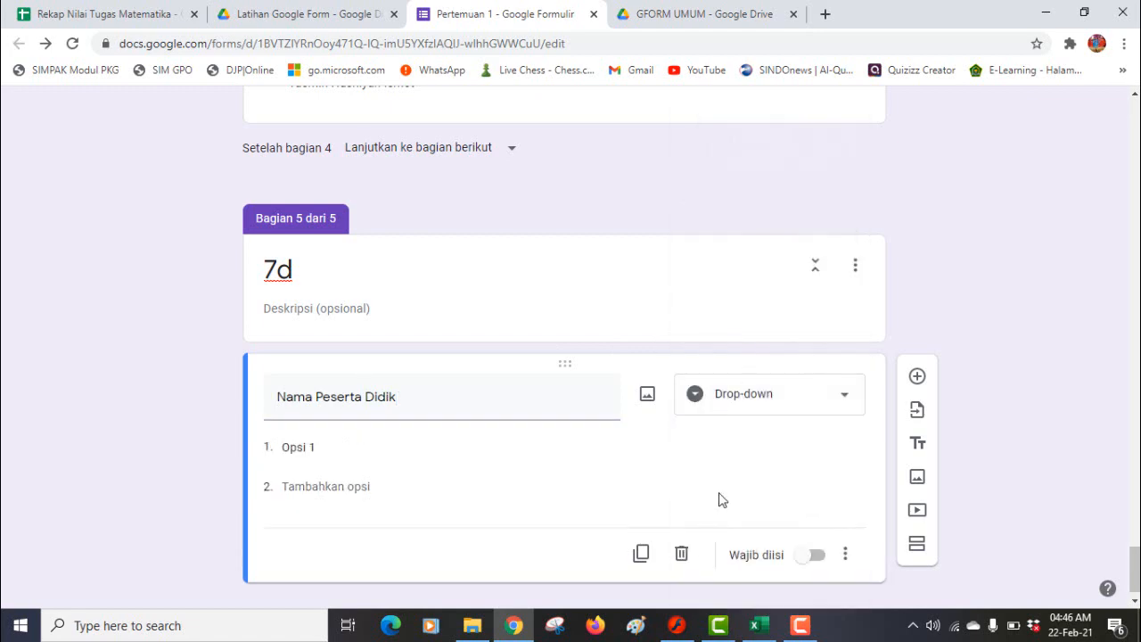
# Switch to the Excel attendance workbook and copy the class 7d student names in cells G98:G129.
pyautogui.click(770, 636)
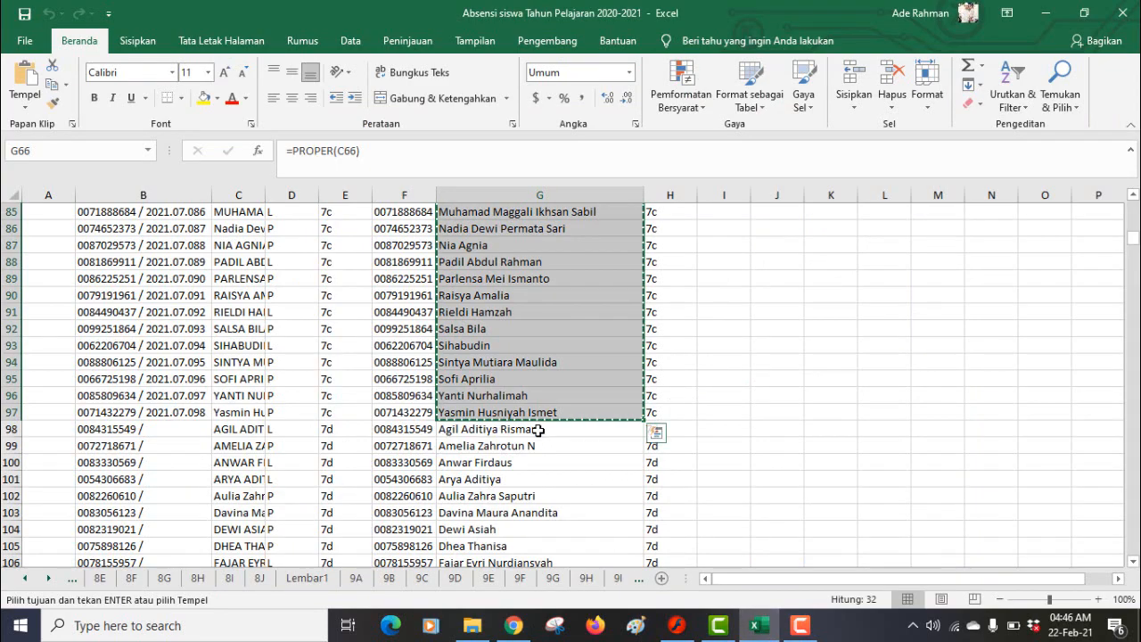
pyautogui.moveTo(538, 430); pyautogui.dragTo(522, 546)
pyautogui.hotkey('ctrl', 'v')
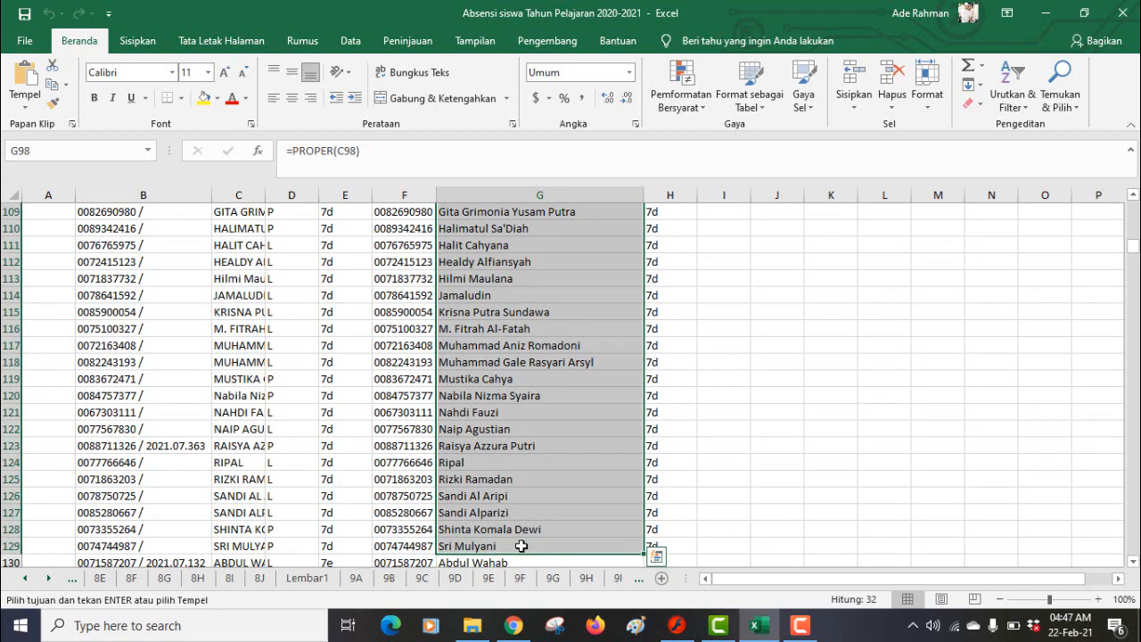
# Switch back to Google Forms, paste the class 7d names as options of the section 7d name question, and make it required.
pyautogui.click(525, 633)
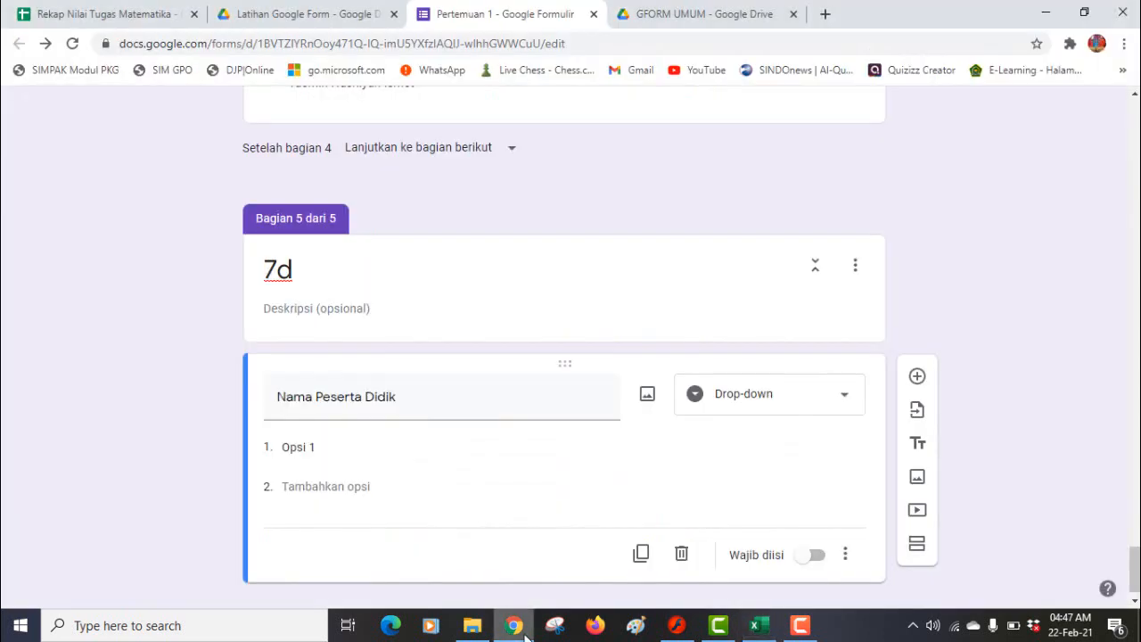
pyautogui.click(369, 455)
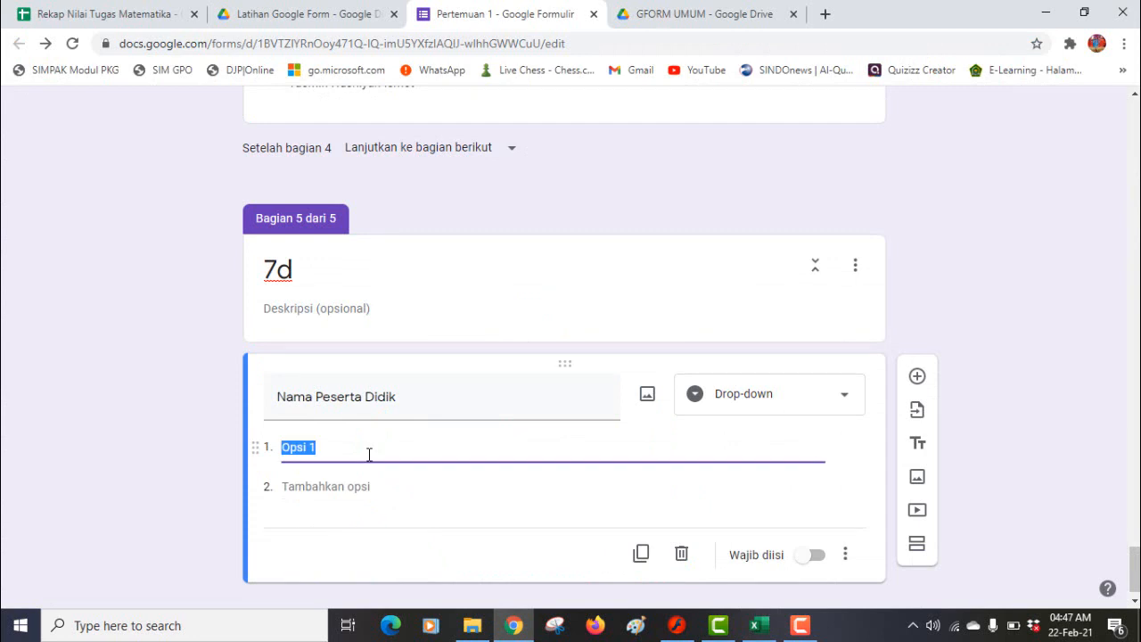
pyautogui.hotkey('ctrl', 'v')
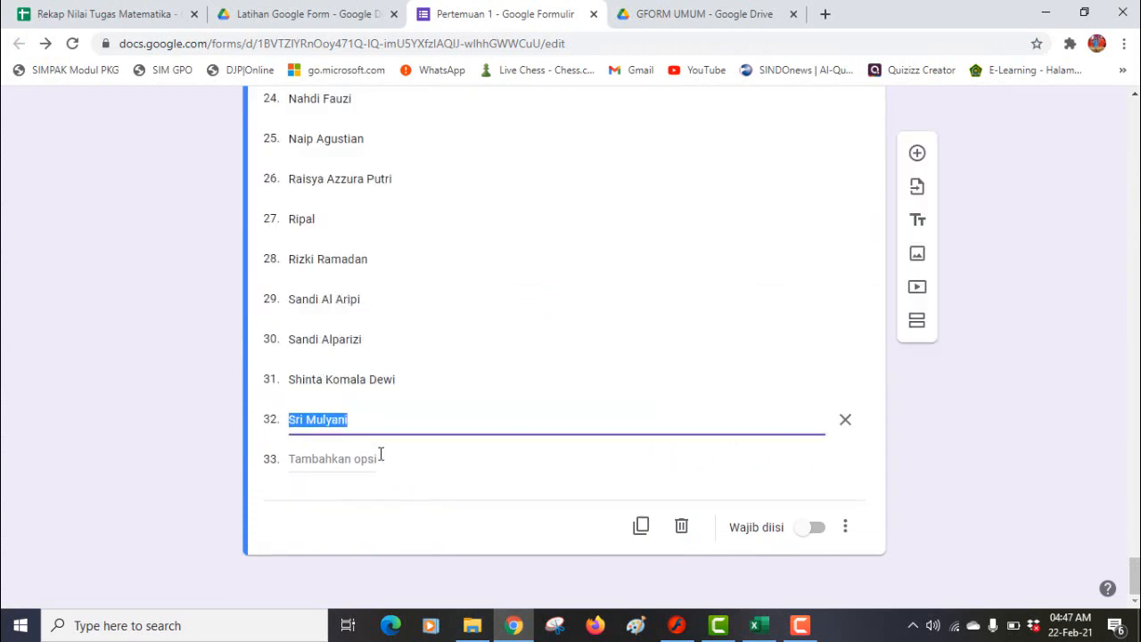
pyautogui.click(817, 529)
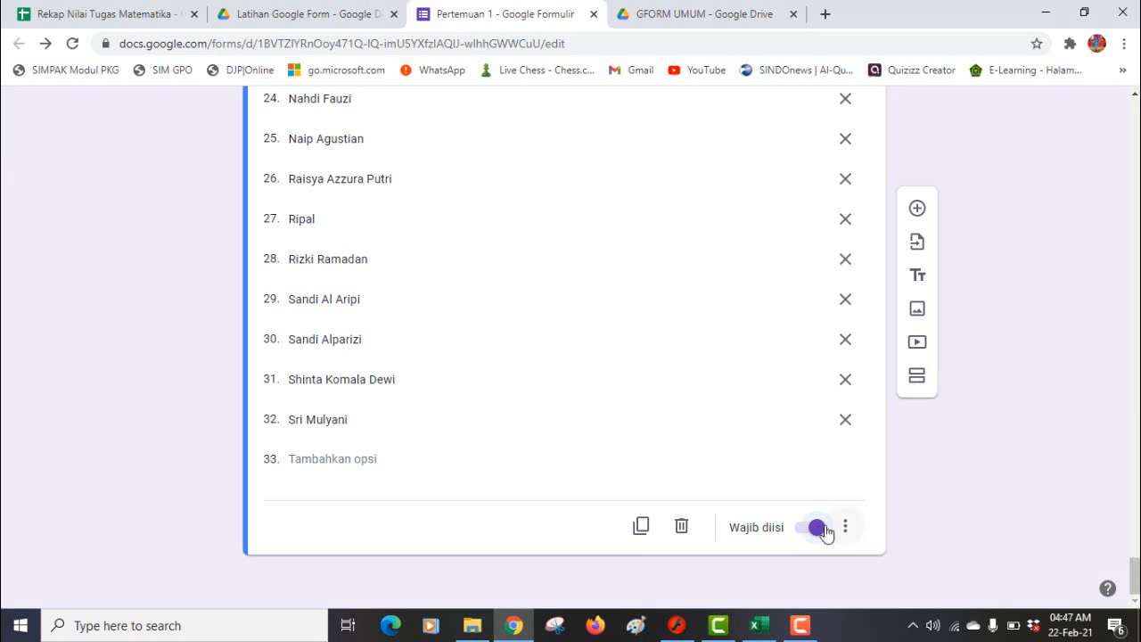
# Add a section titled "Soal Pilihan Ganda" after section 7d.
pyautogui.click(914, 392)
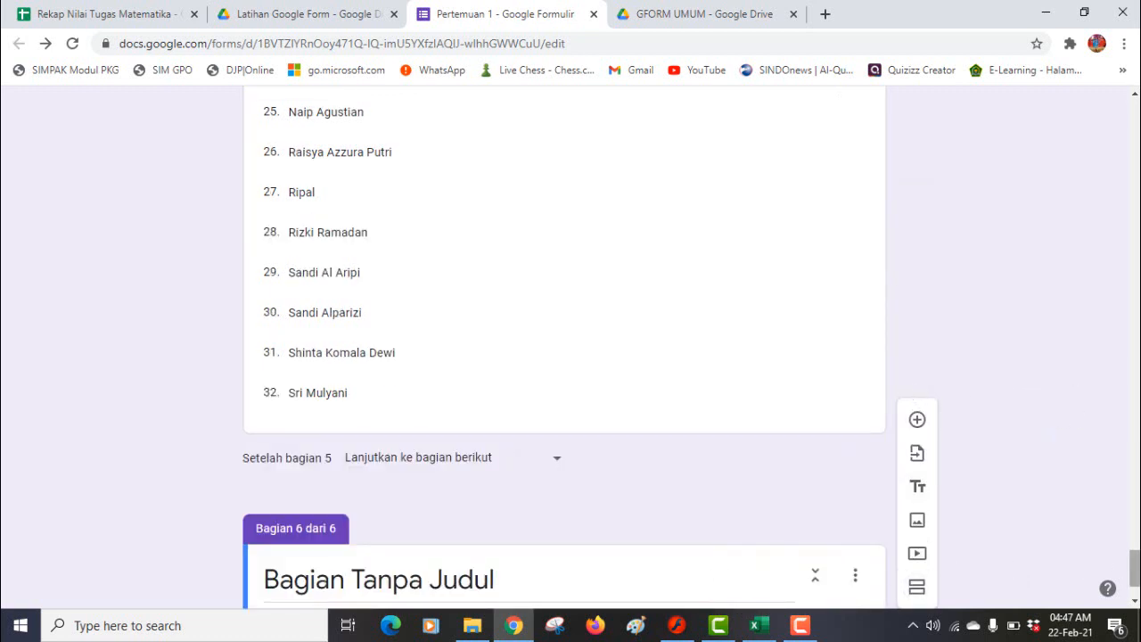
pyautogui.scroll(-1, 692, 523)
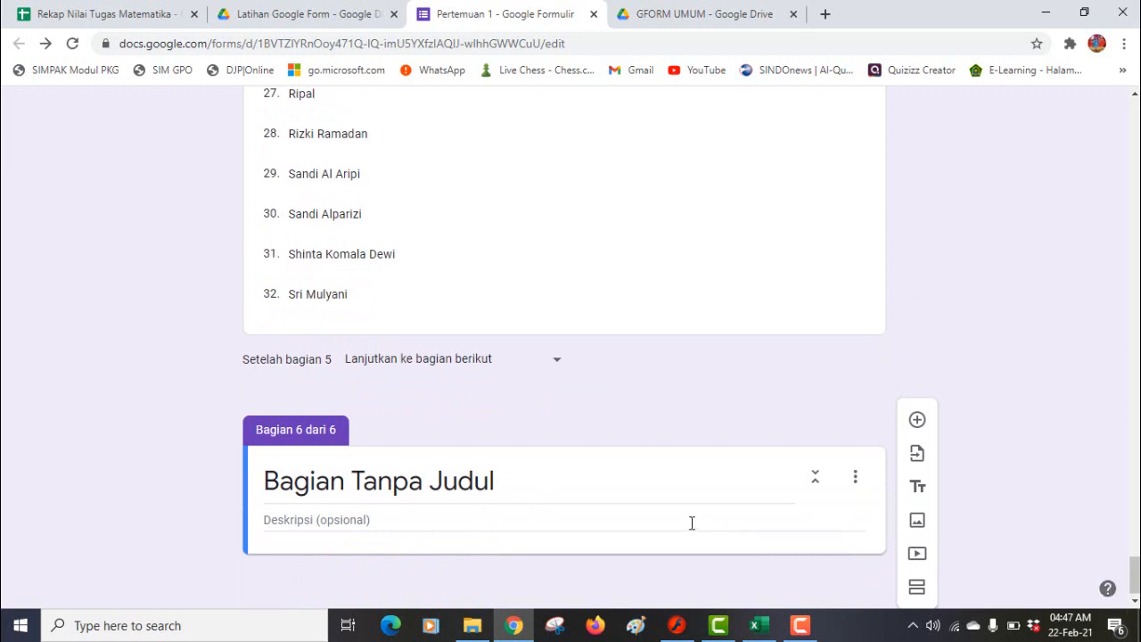
pyautogui.click(667, 493)
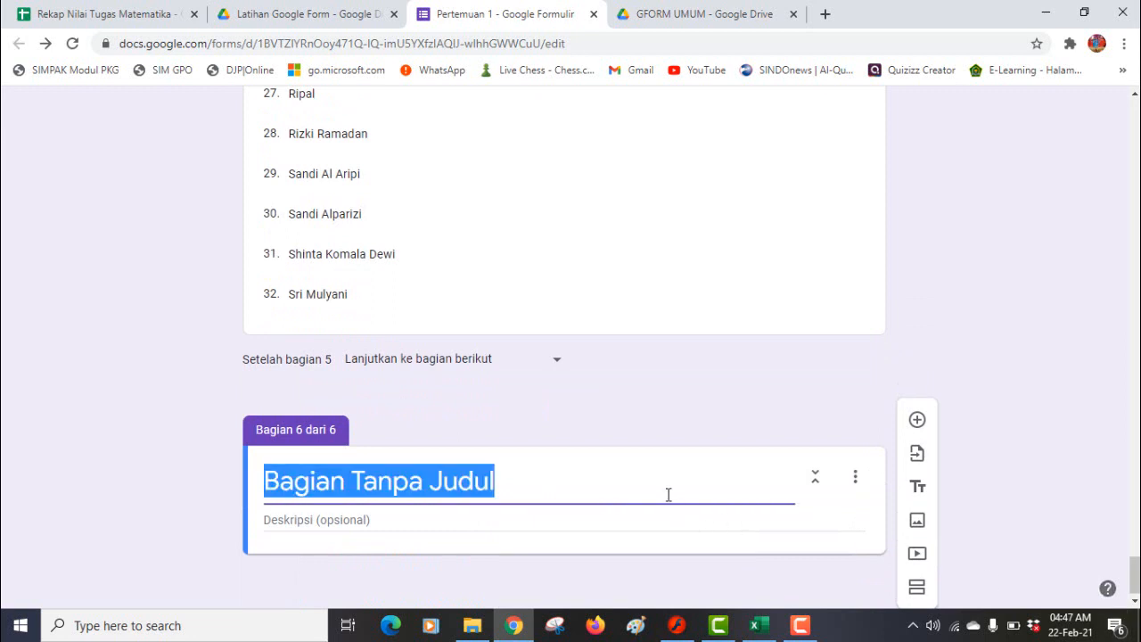
pyautogui.write('S')
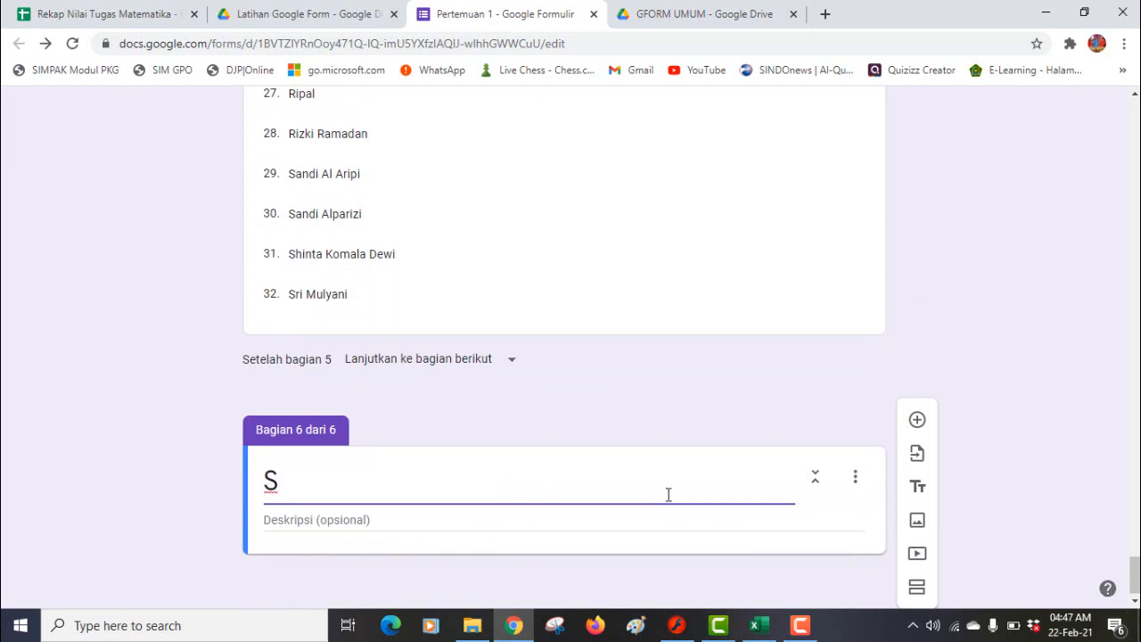
pyautogui.write('oal')
pyautogui.write('Pilihan')
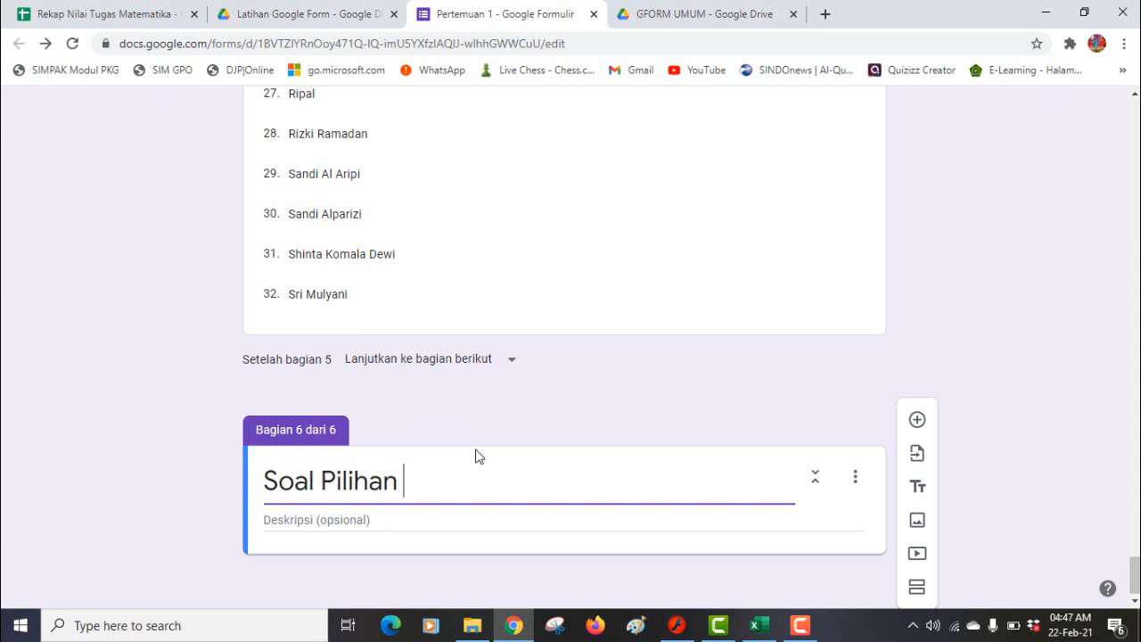
pyautogui.write(' Ganda')
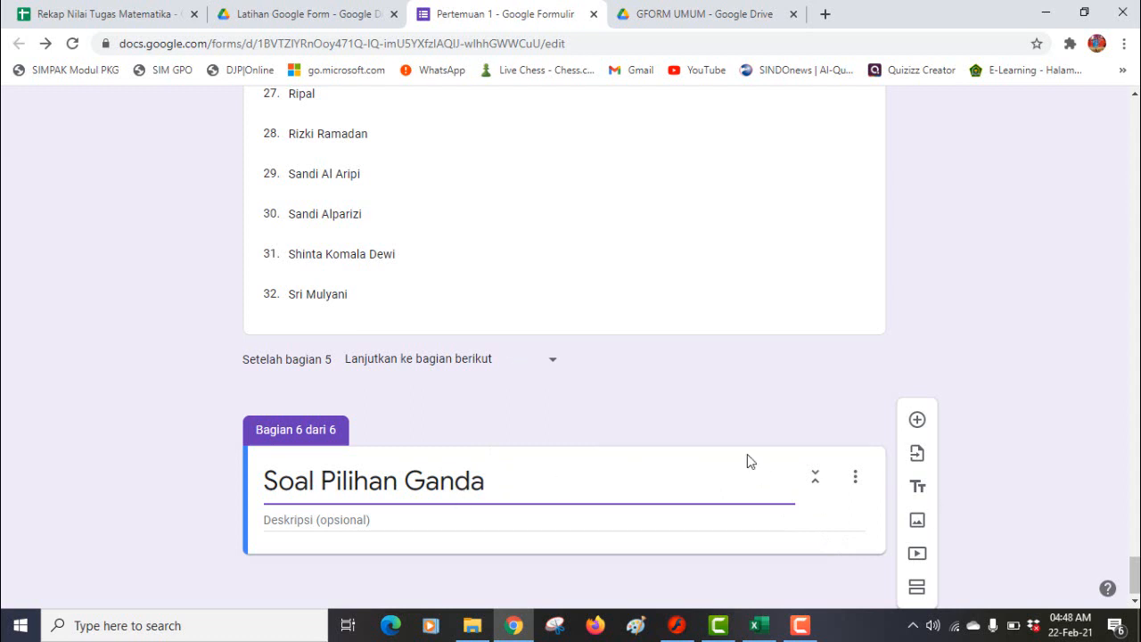
pyautogui.click(778, 405)
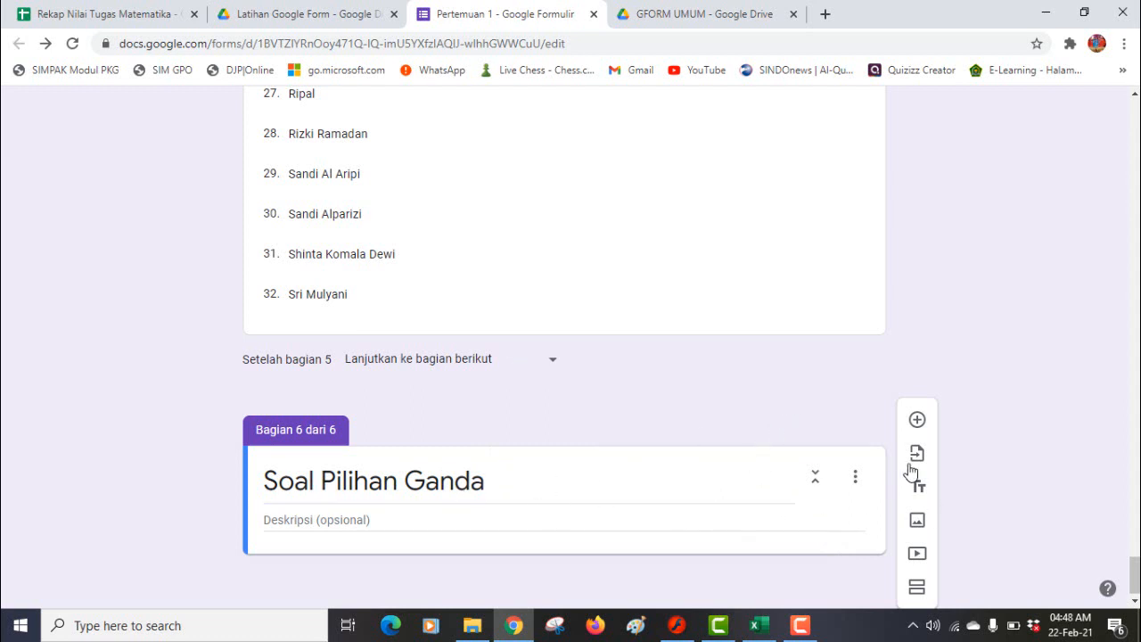
# Add a multiple-choice question titled "No 1" to the "Soal Pilihan Ganda" section.
pyautogui.click(919, 423)
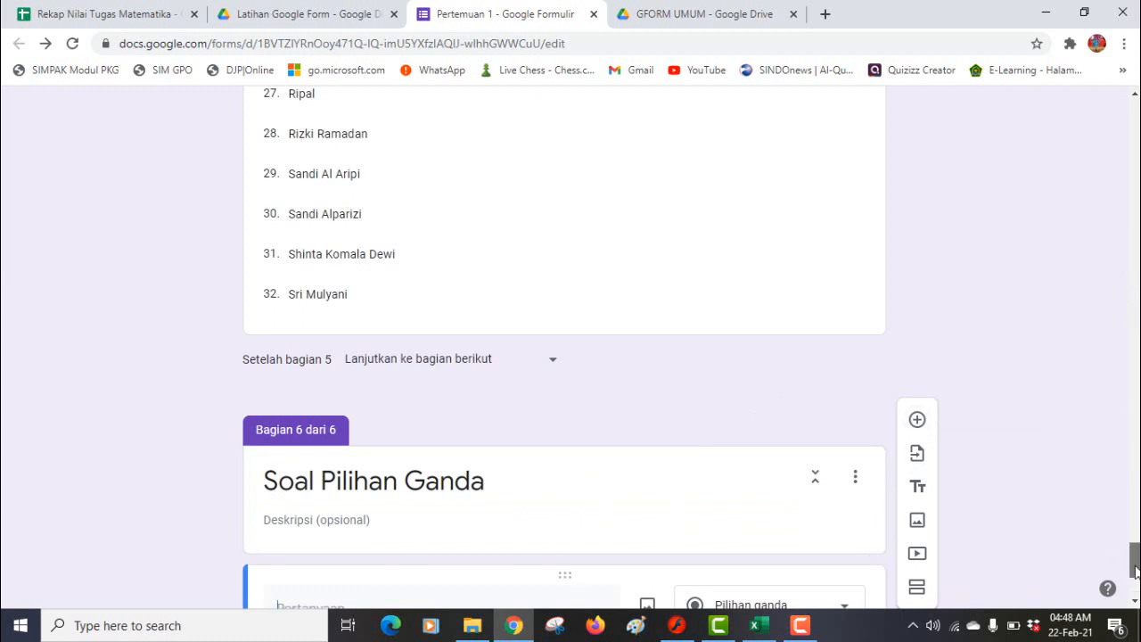
pyautogui.moveTo(1135, 560); pyautogui.dragTo(1136, 578)
pyautogui.write('No 1')
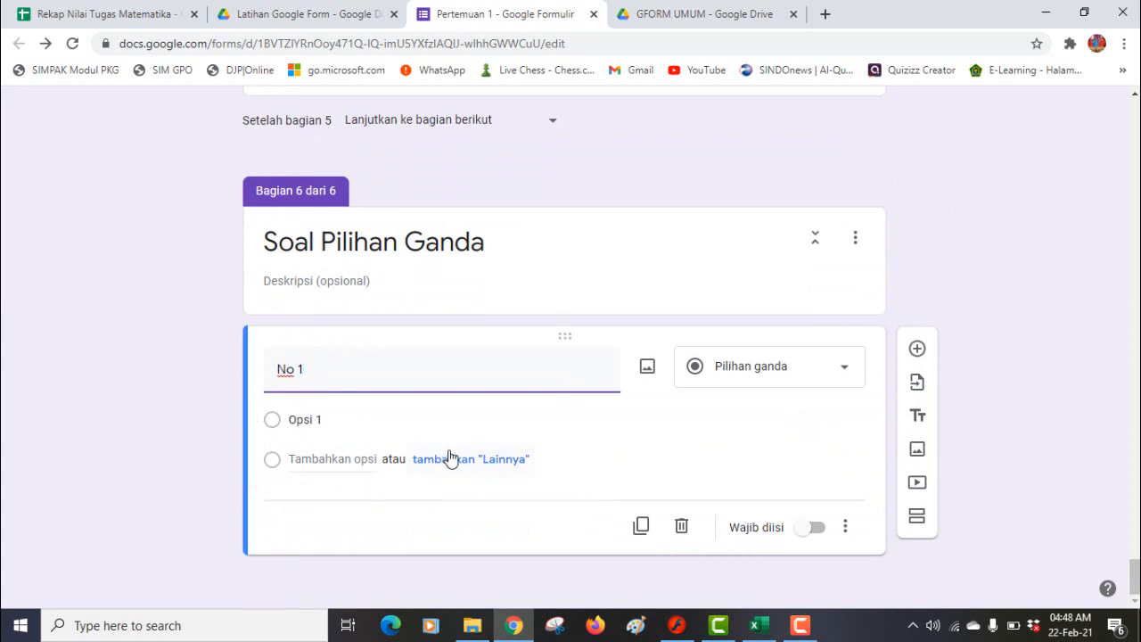
pyautogui.click(448, 435)
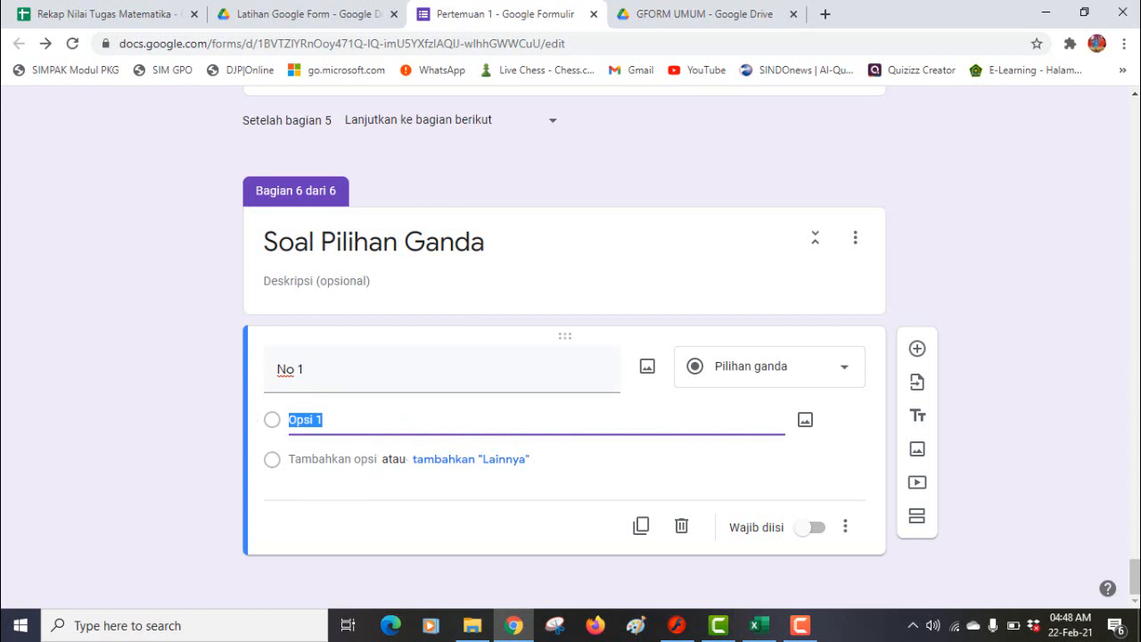
# Enable going to a section based on the answer for the "Kelas" question in section 1.
pyautogui.moveTo(1135, 584); pyautogui.dragTo(1136, 108)
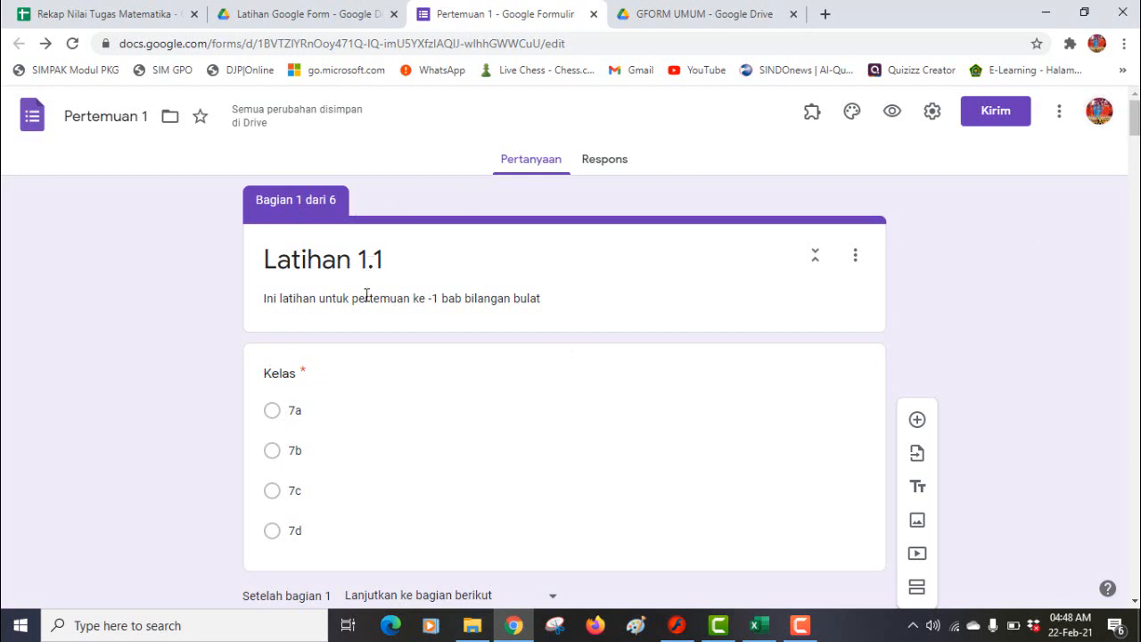
pyautogui.click(348, 400)
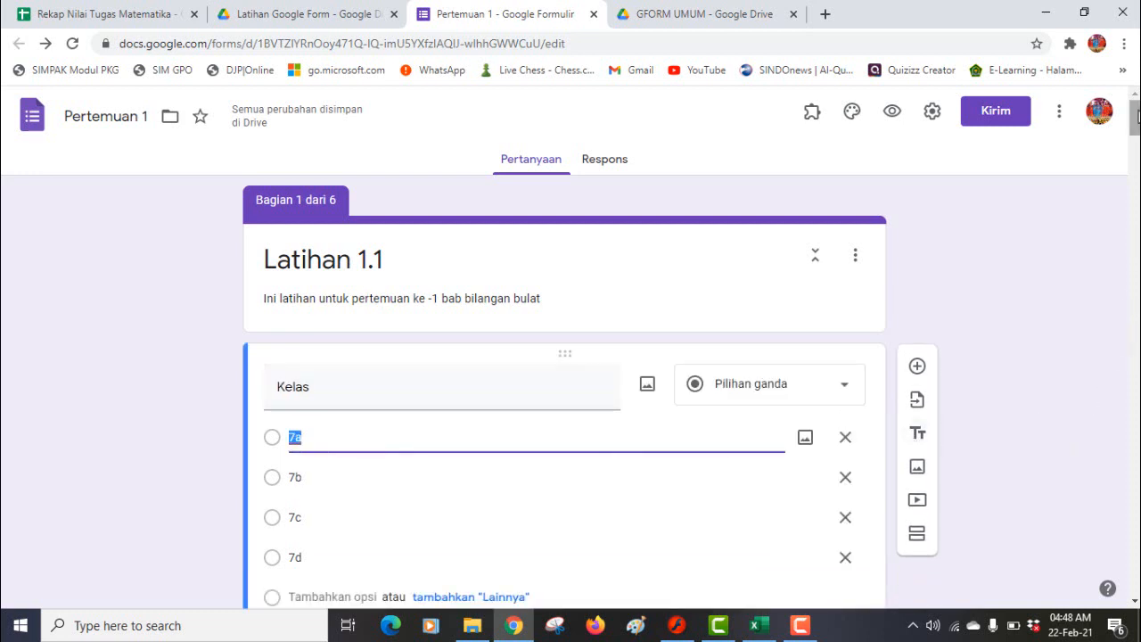
pyautogui.moveTo(1136, 121); pyautogui.dragTo(1135, 133)
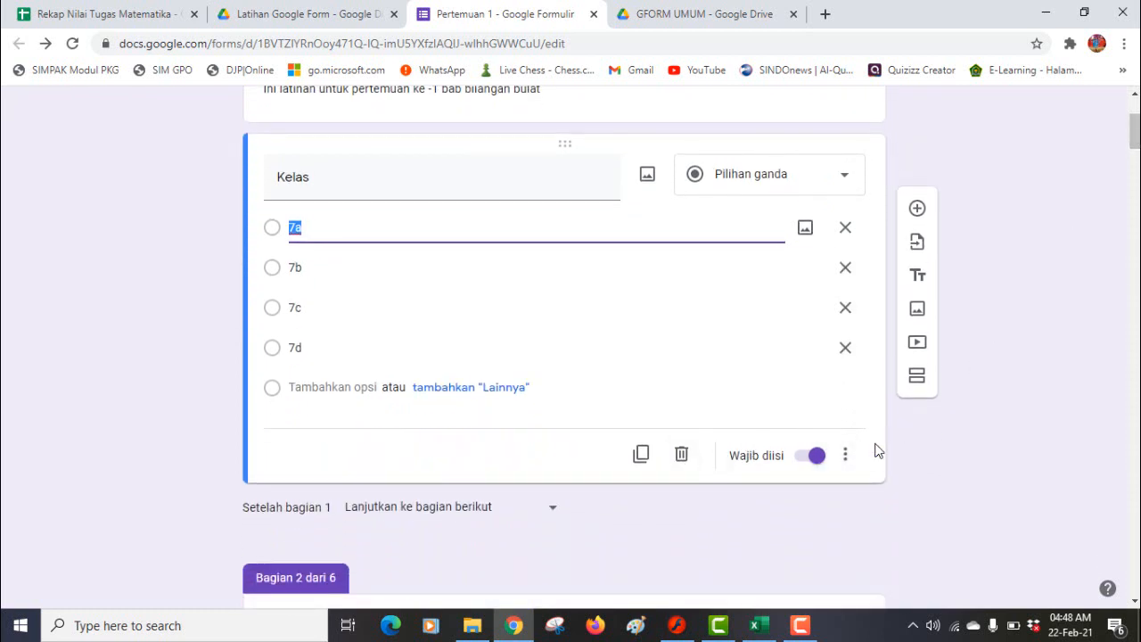
pyautogui.click(849, 454)
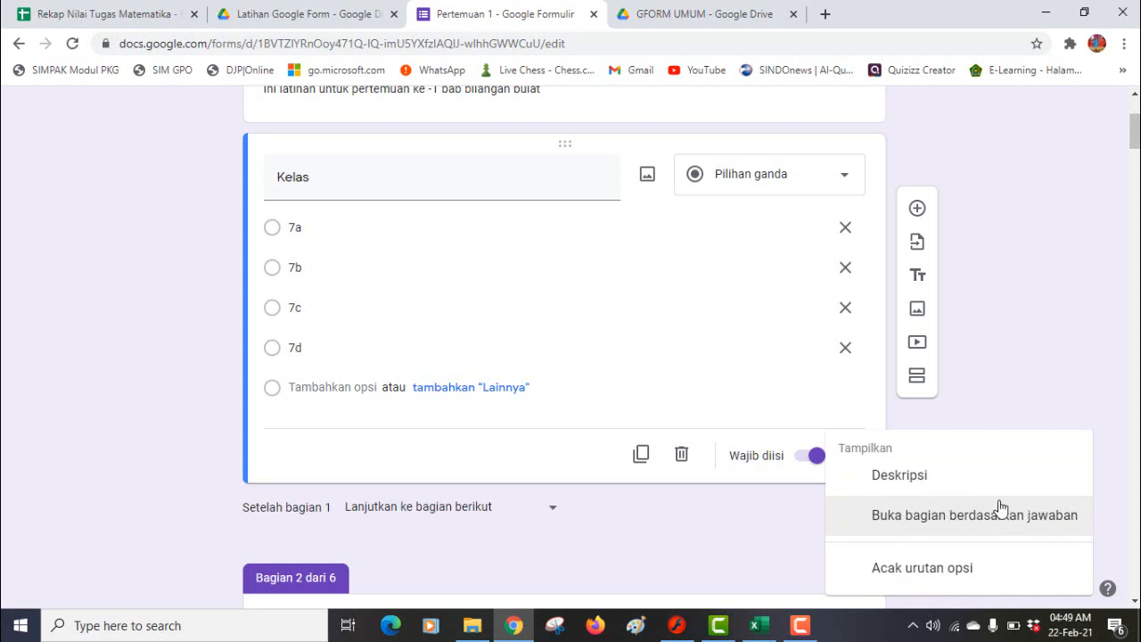
pyautogui.click(871, 520)
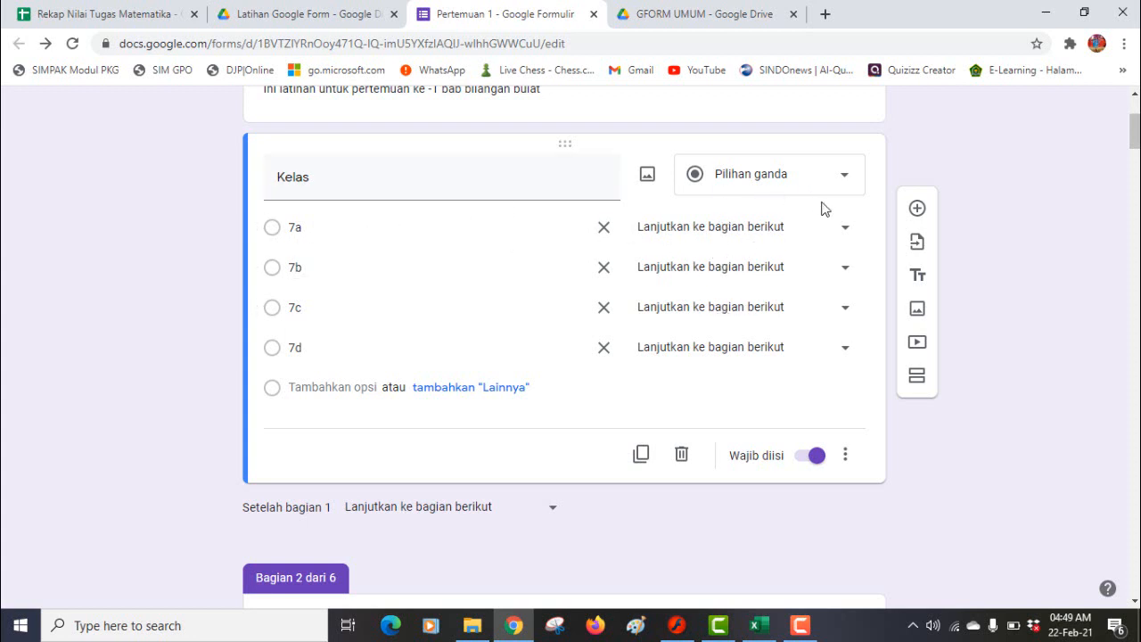
# Route the "Kelas" answers 7a, 7b, 7c and 7d to section 2 (7a), section 3 (7b), section 4 (7c) and section 5 (7d) respectively.
pyautogui.click(845, 230)
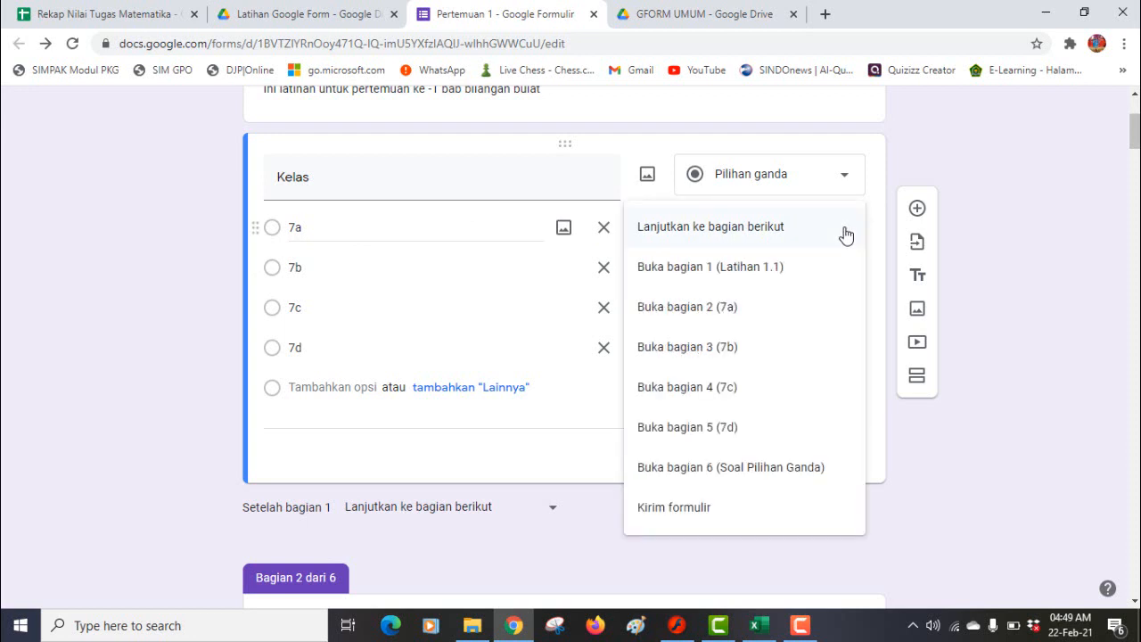
pyautogui.click(738, 316)
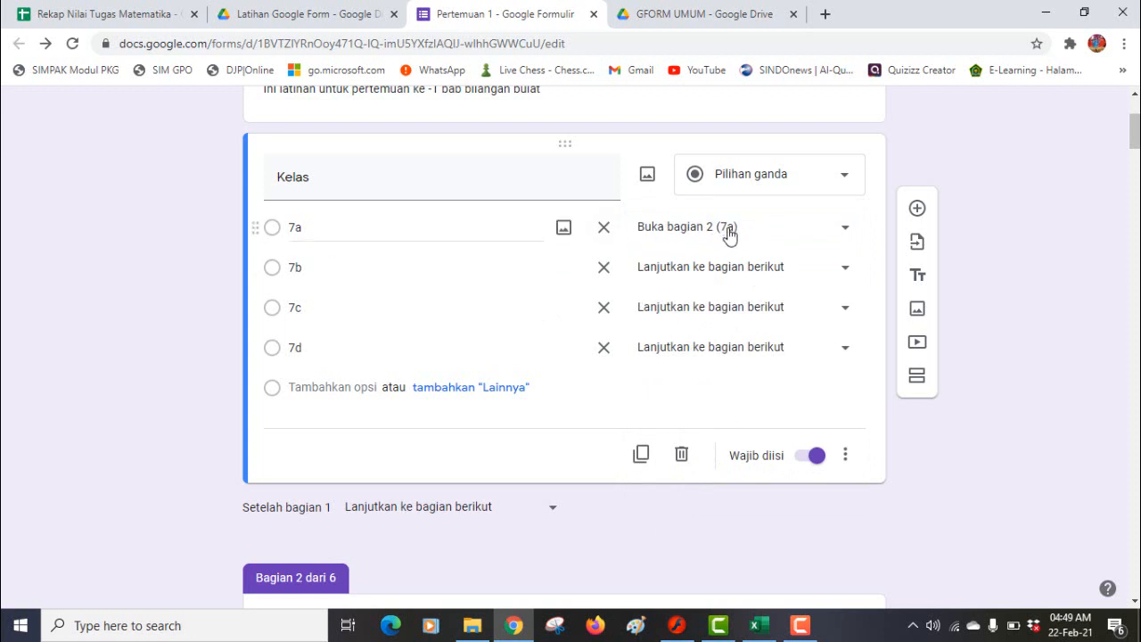
pyautogui.click(845, 272)
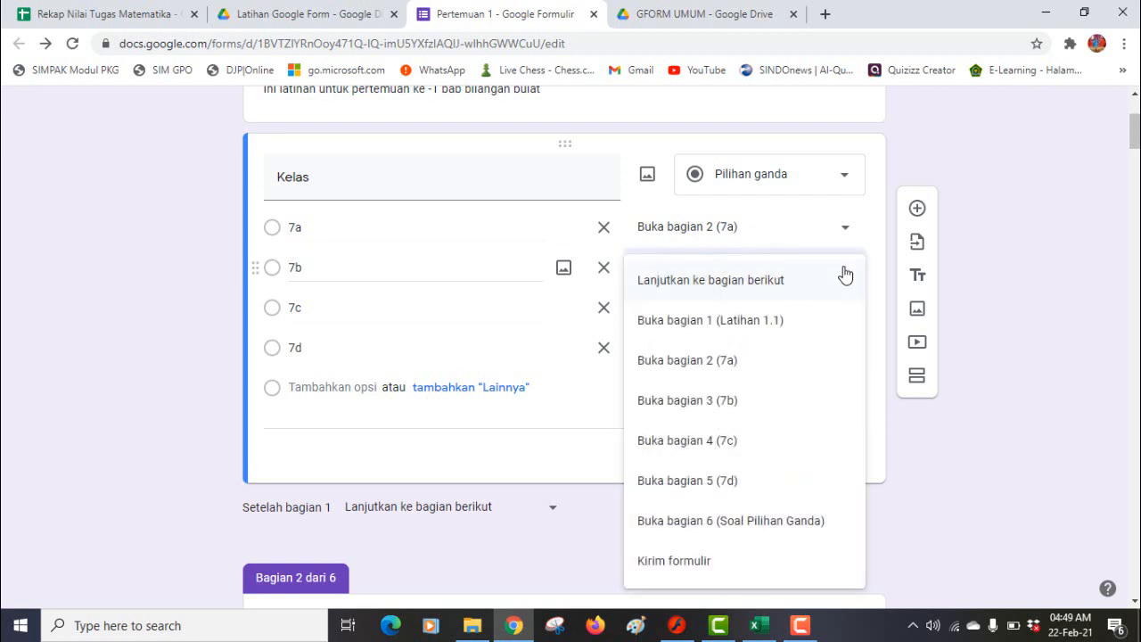
pyautogui.click(741, 406)
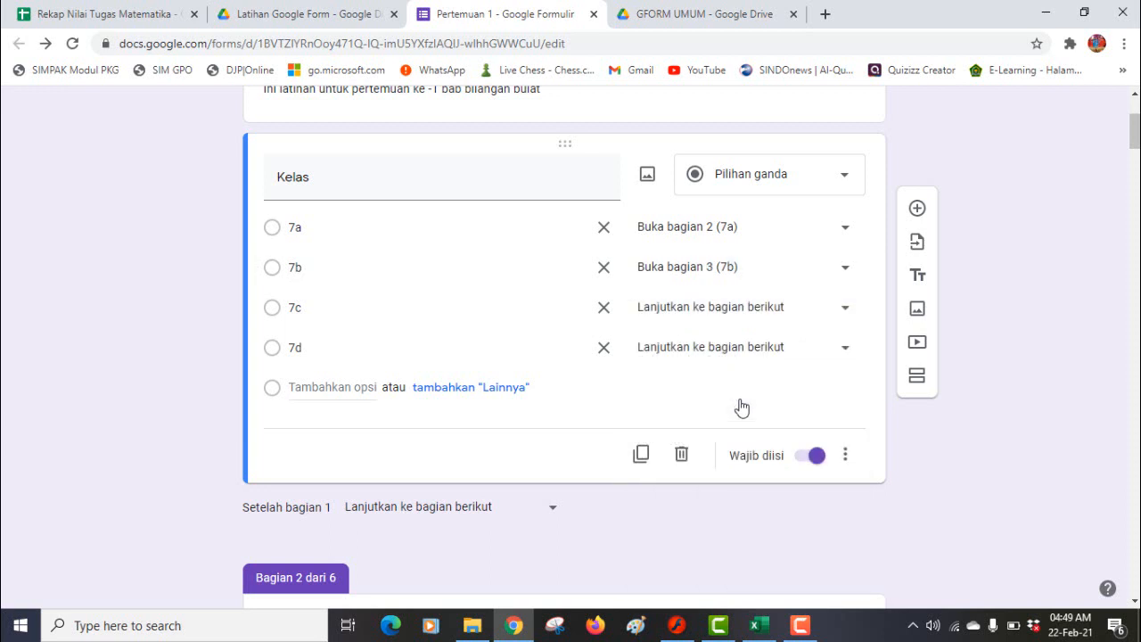
pyautogui.click(845, 308)
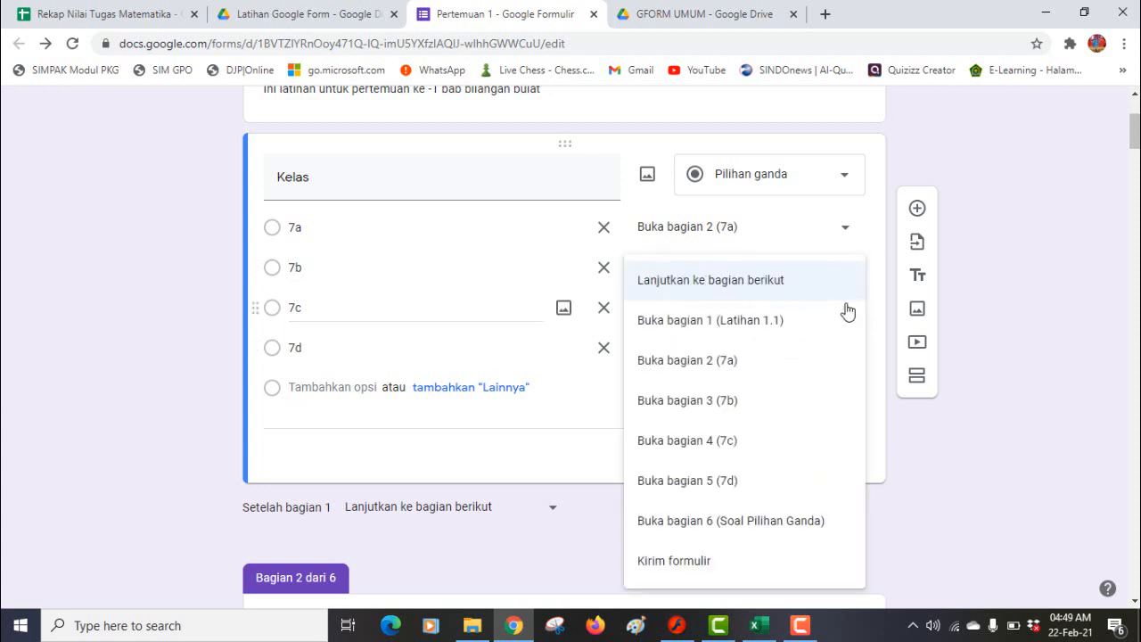
pyautogui.click(743, 454)
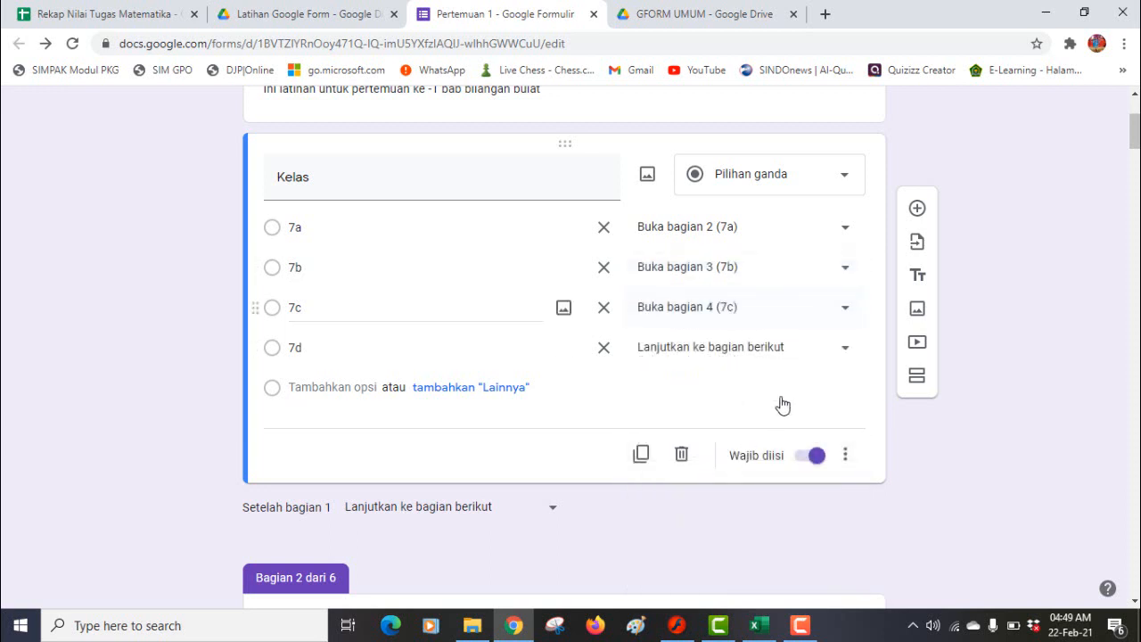
pyautogui.click(845, 353)
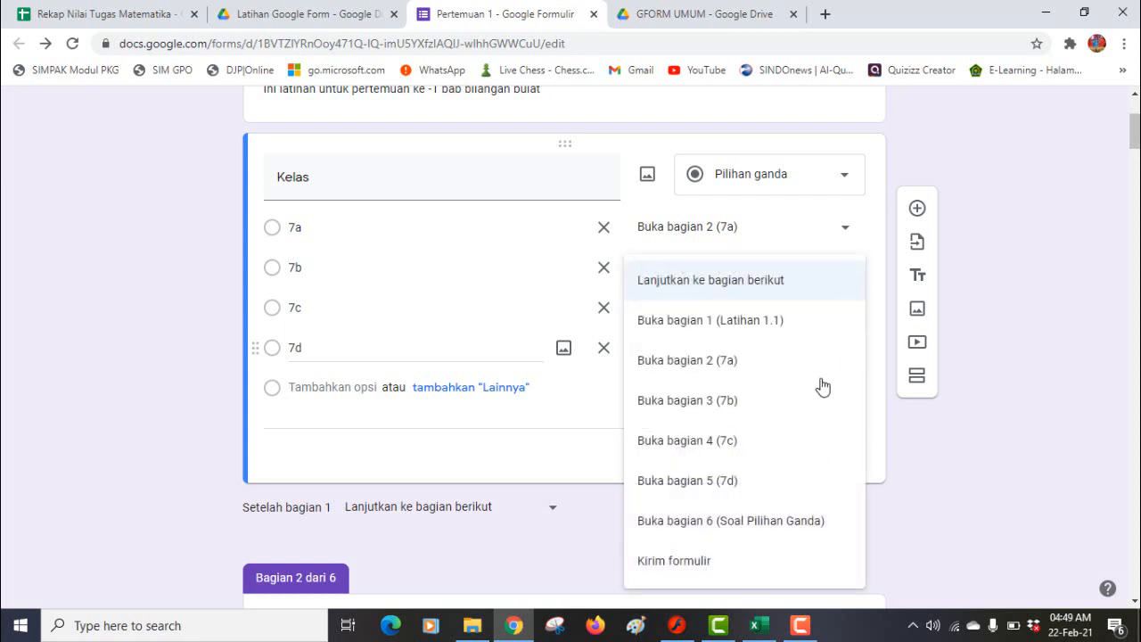
pyautogui.click(734, 482)
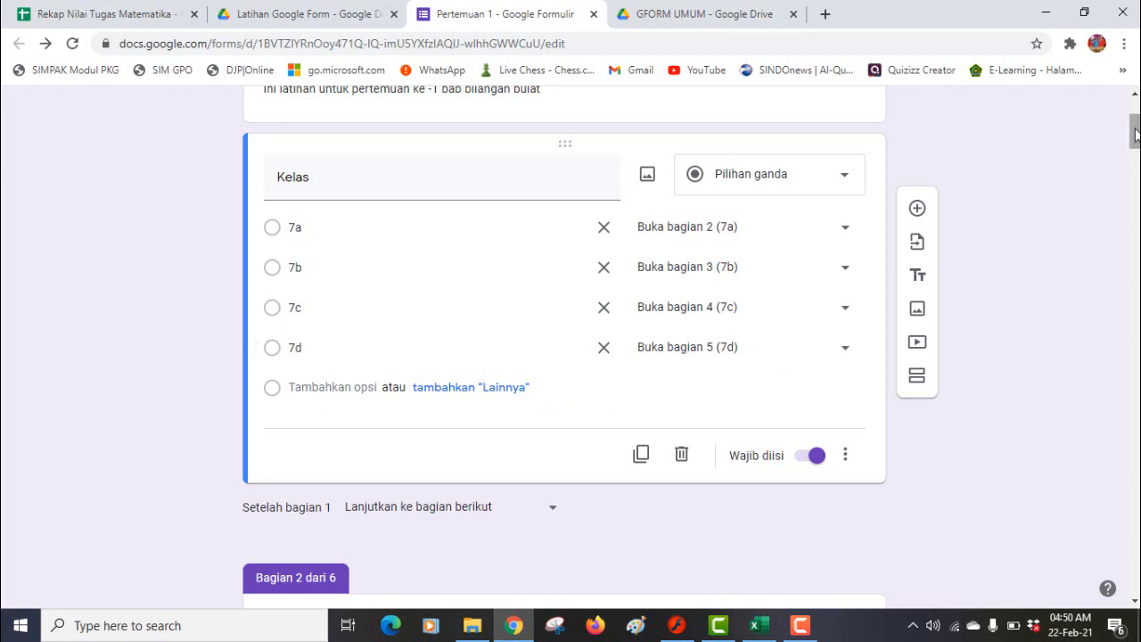
# Set sections 2 (7a) and 3 (7b) to continue to section 6 (Soal Pilihan Ganda) after completion.
pyautogui.moveTo(1136, 132); pyautogui.dragTo(1135, 245)
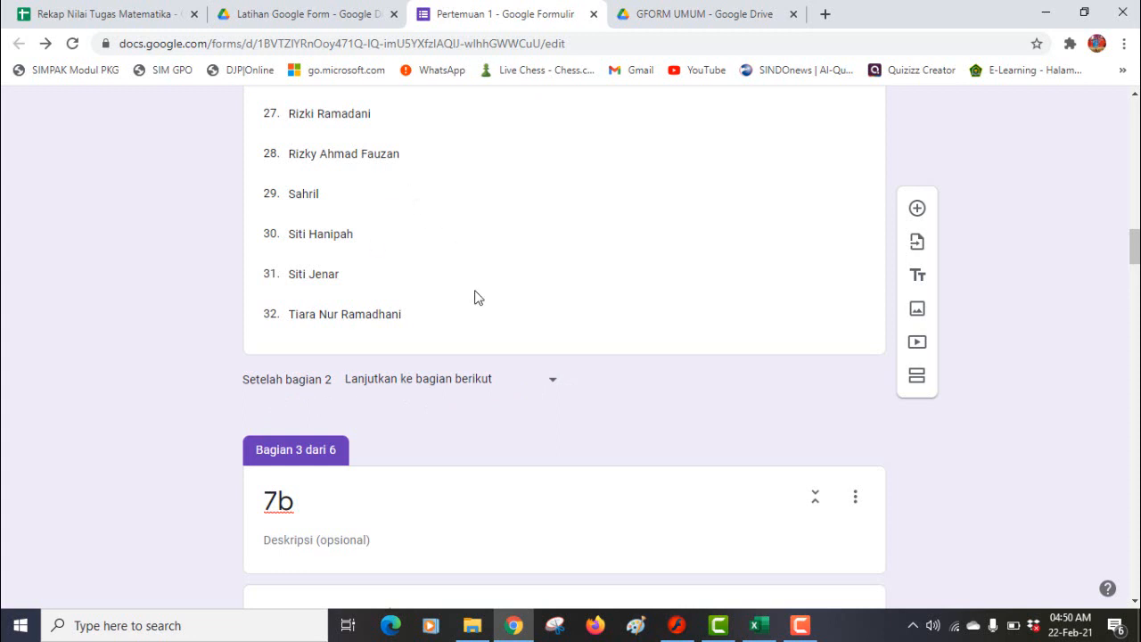
pyautogui.click(553, 385)
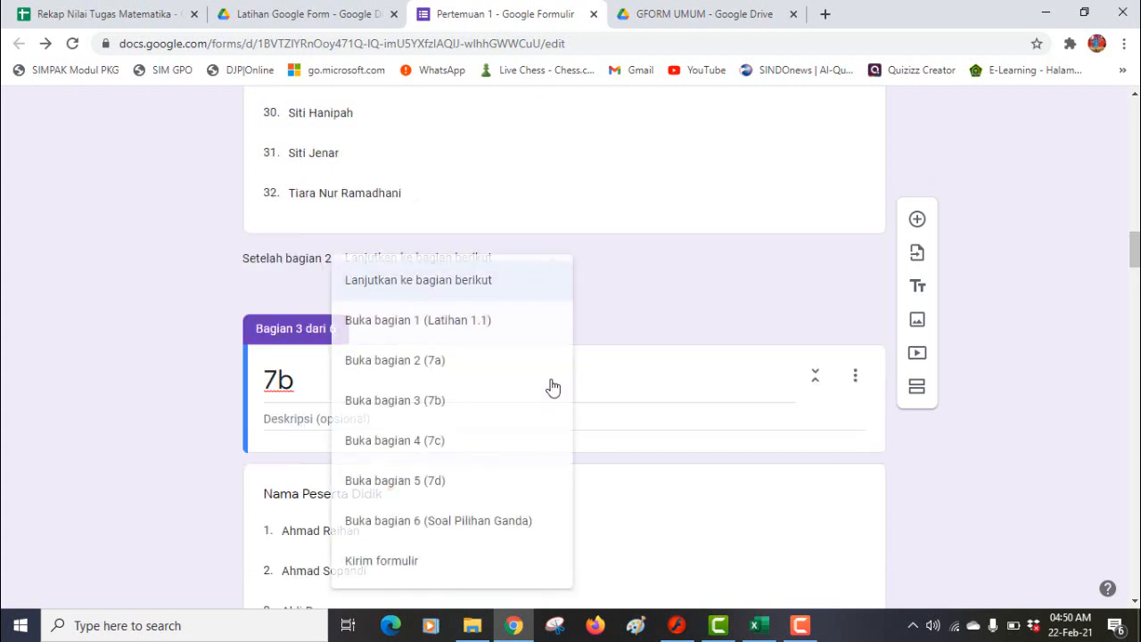
pyautogui.click(479, 522)
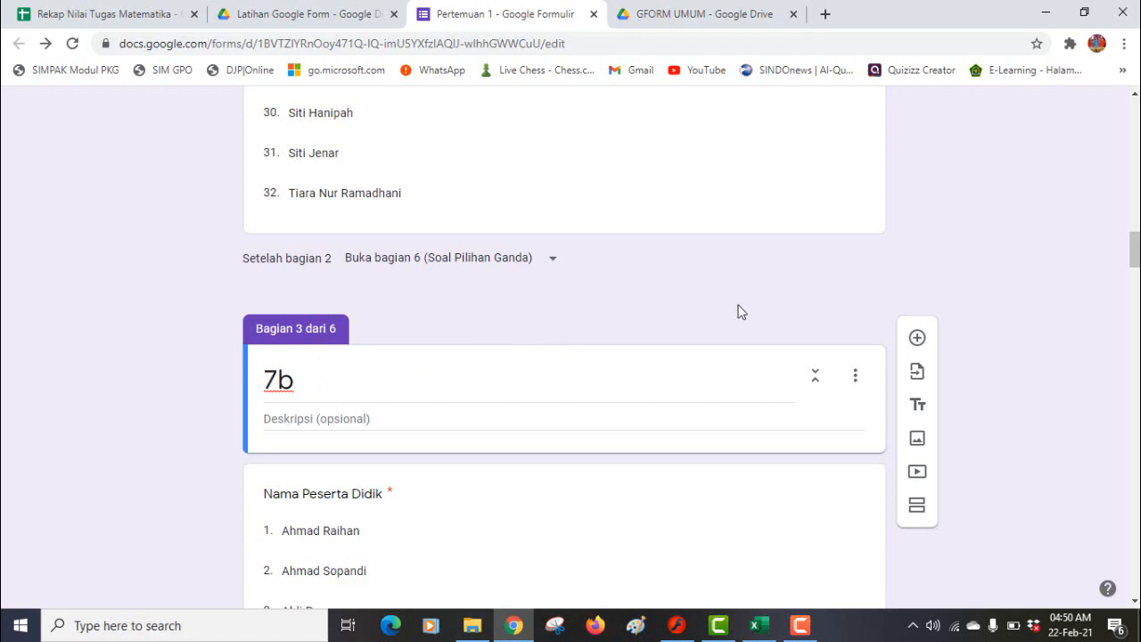
pyautogui.moveTo(1134, 248); pyautogui.dragTo(1134, 358)
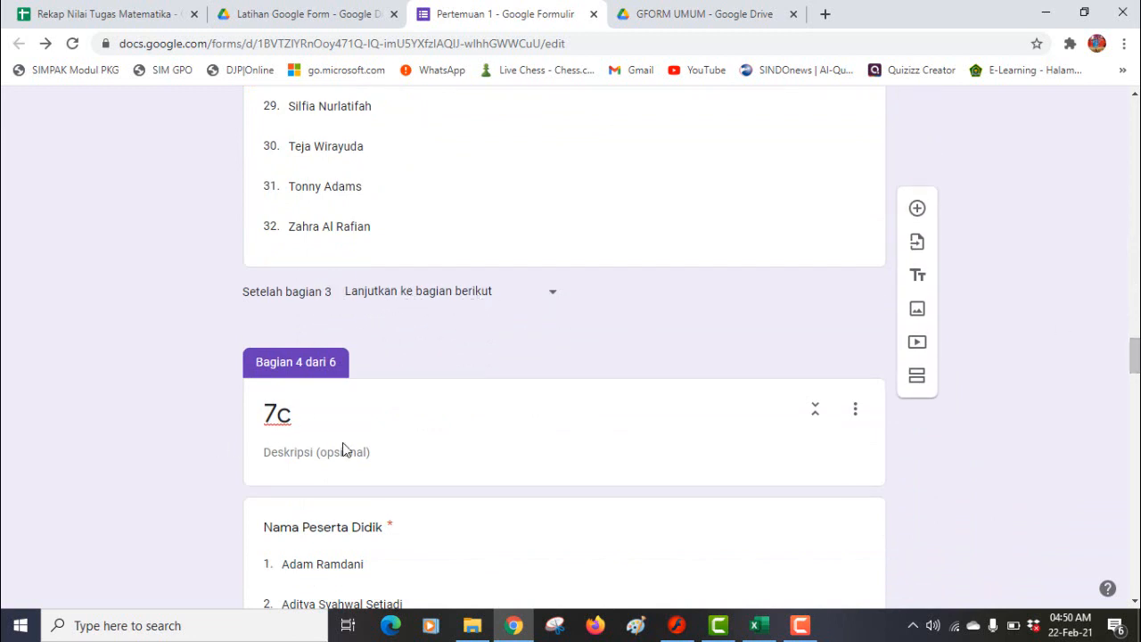
pyautogui.click(552, 296)
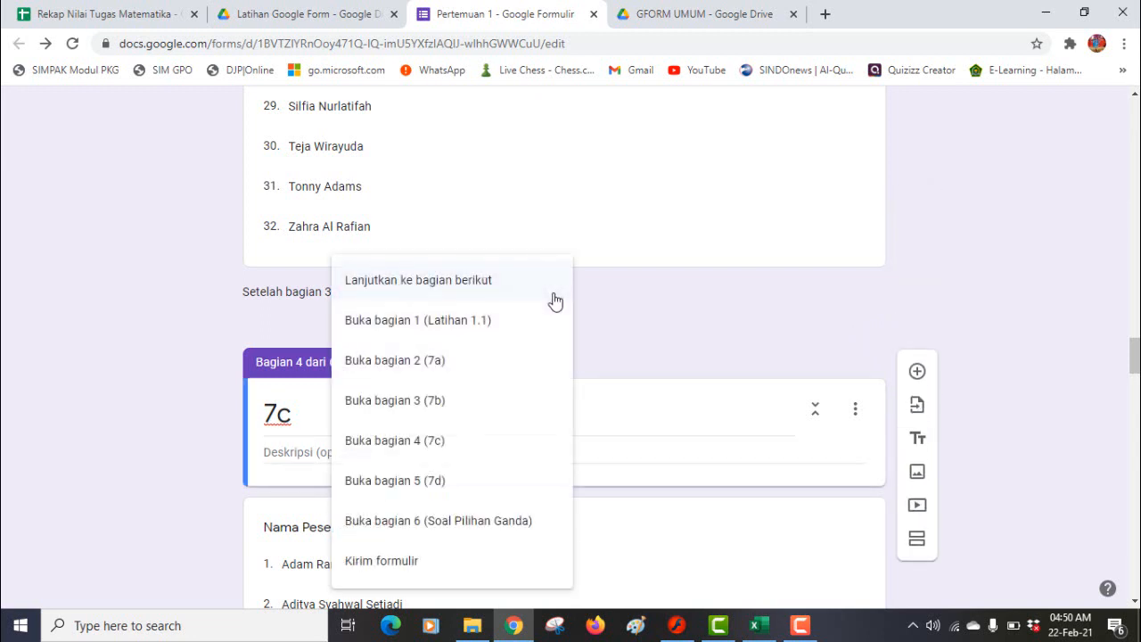
pyautogui.click(476, 519)
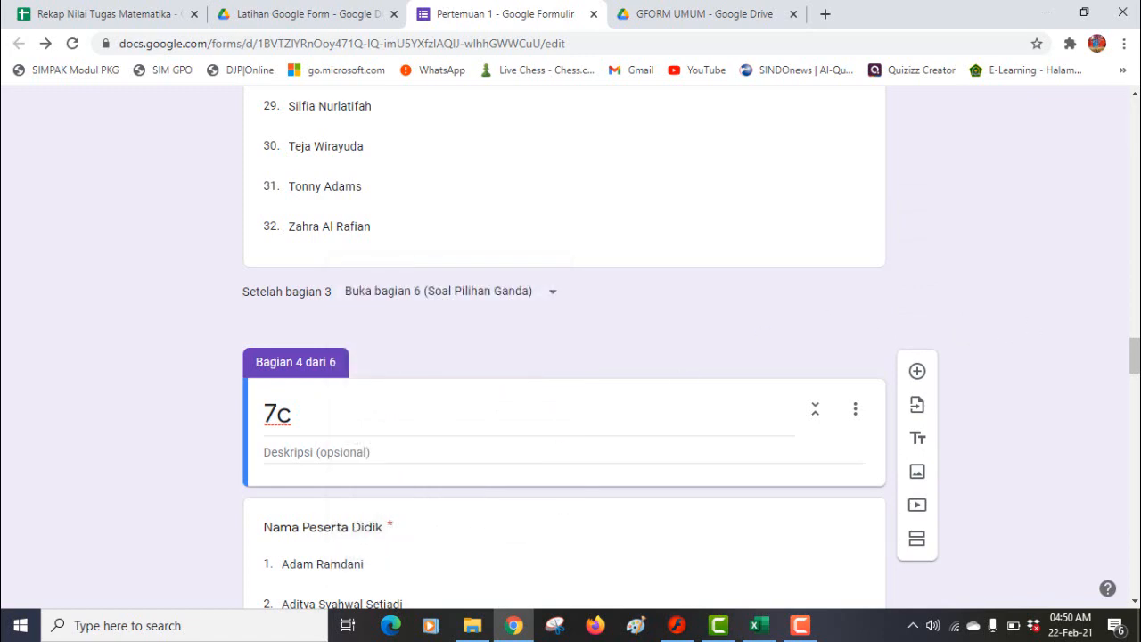
# Set sections 4 (7c) and 5 (7d) to continue to section 6 (Soal Pilihan Ganda) after completion.
pyautogui.moveTo(1134, 359); pyautogui.dragTo(1134, 460)
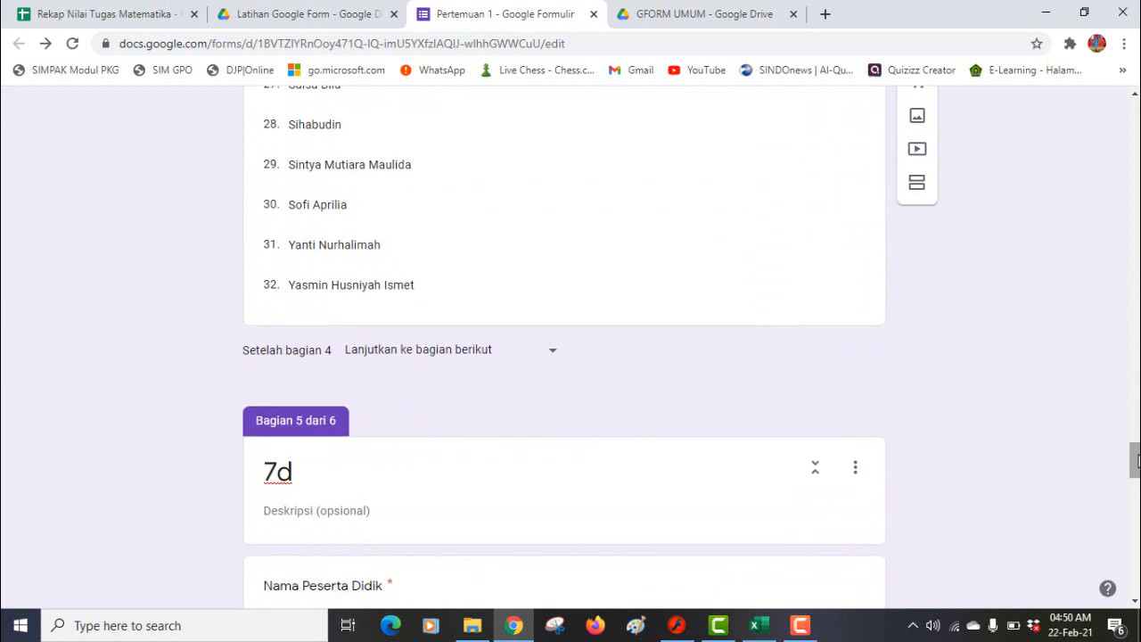
pyautogui.click(555, 358)
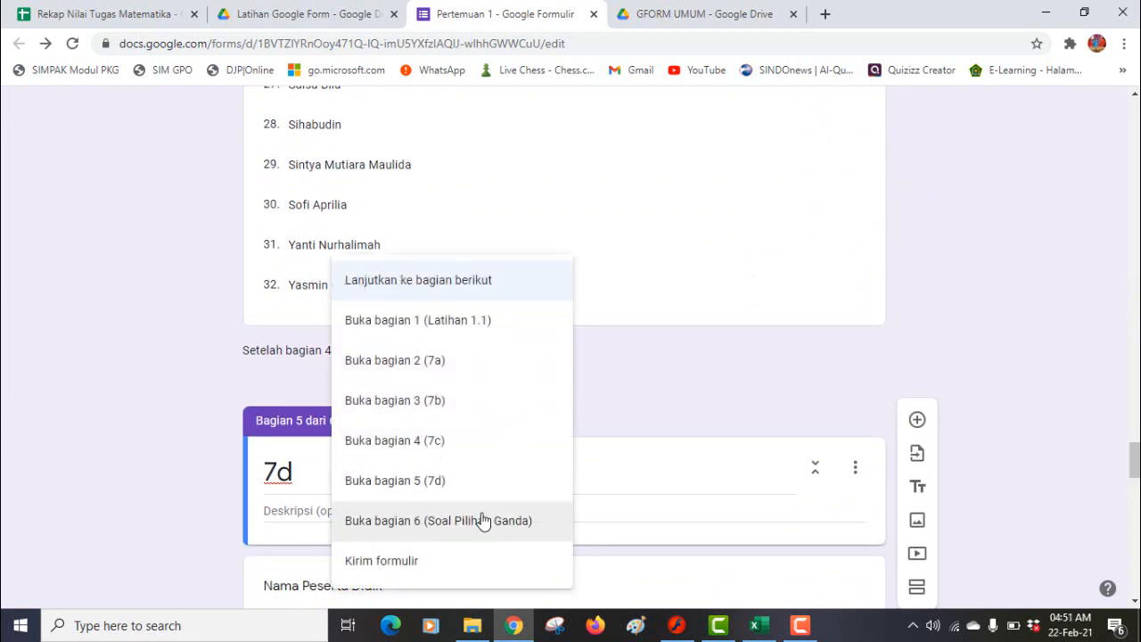
pyautogui.click(484, 521)
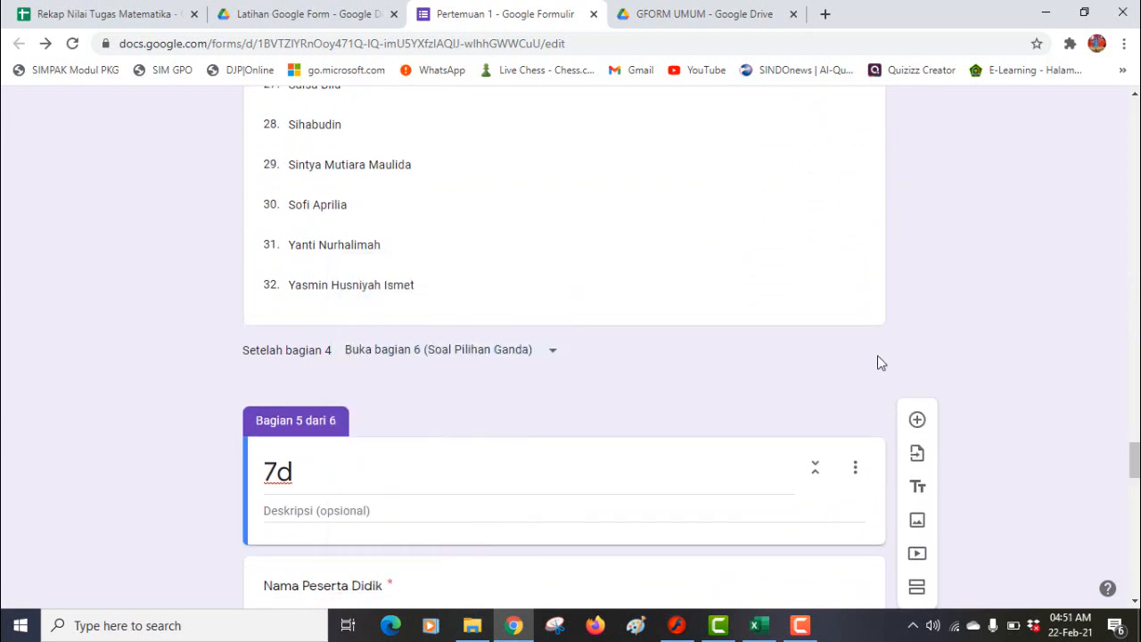
pyautogui.moveTo(1128, 462); pyautogui.dragTo(1134, 579)
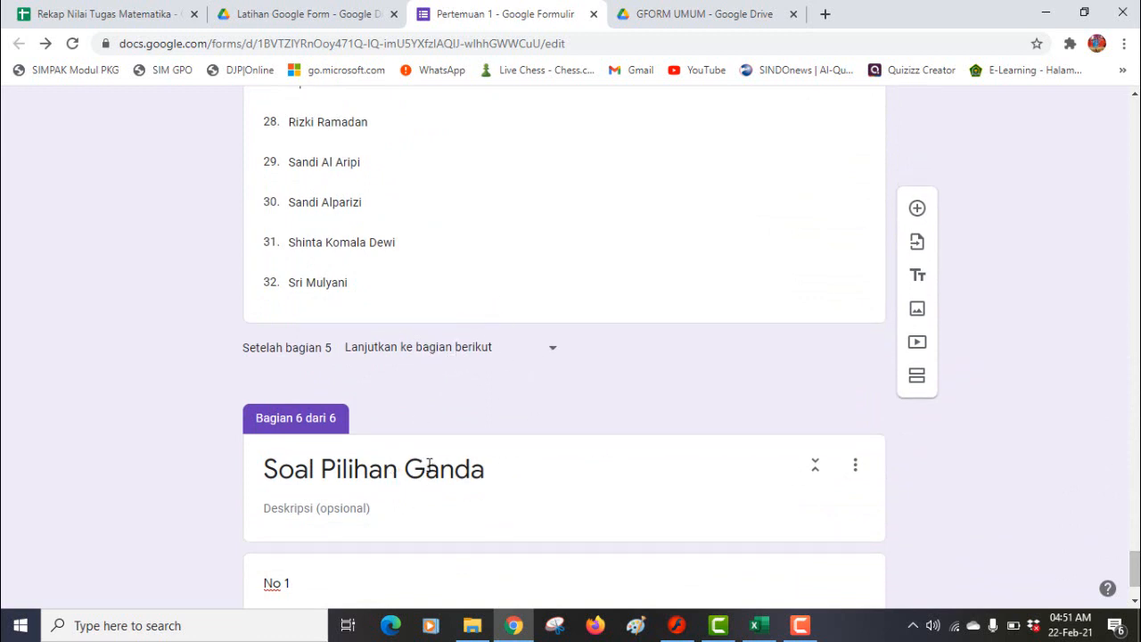
pyautogui.click(554, 355)
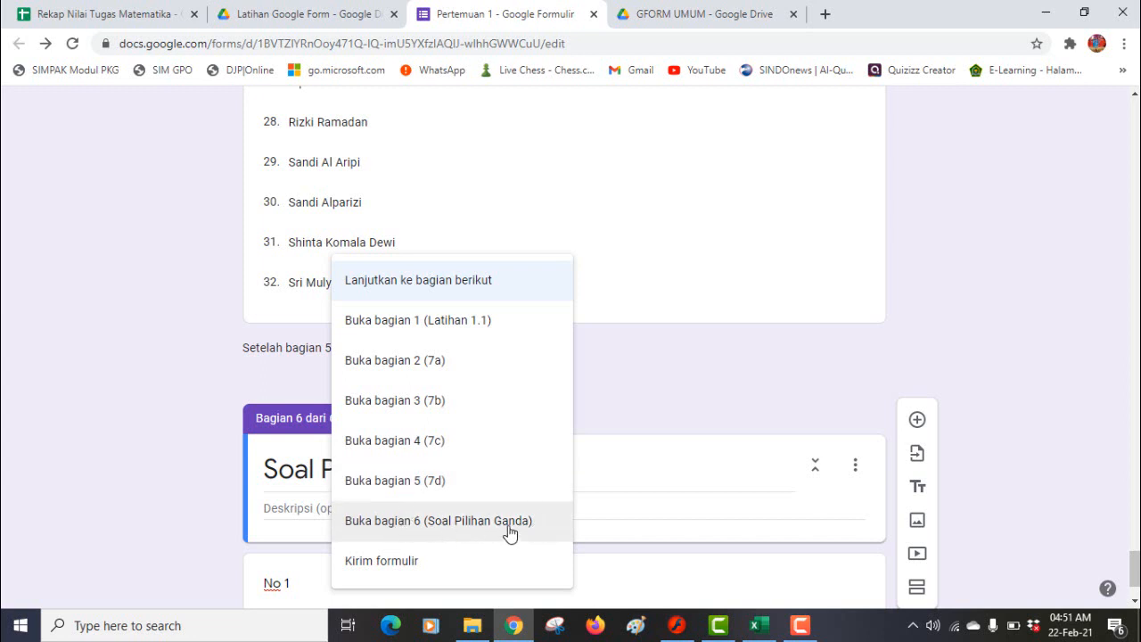
pyautogui.click(440, 524)
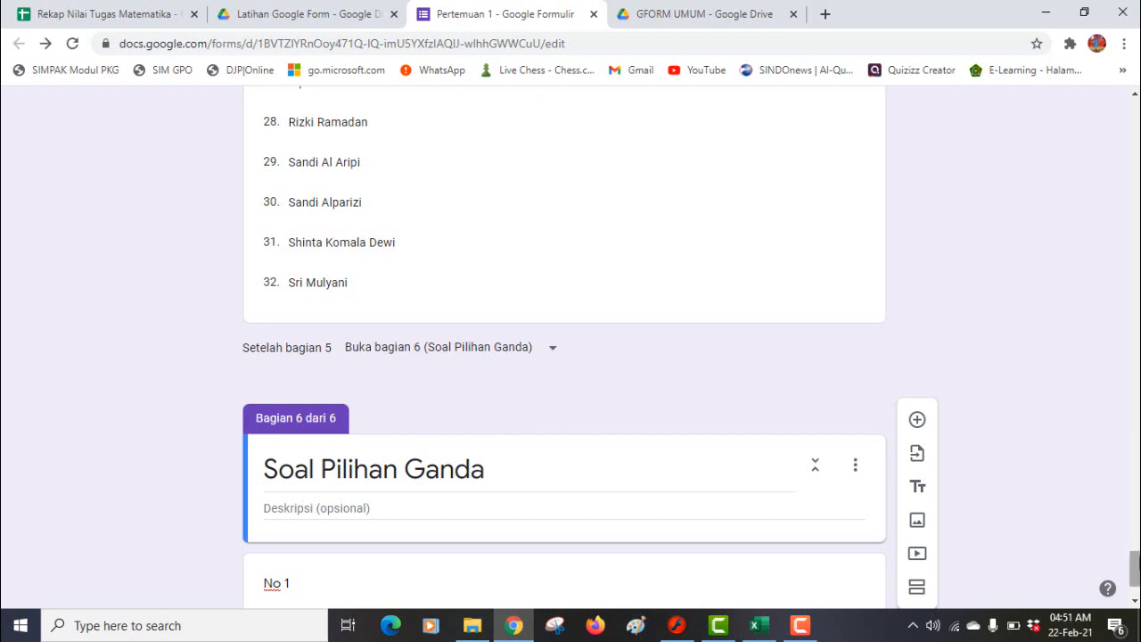
# Preview the form, answer "Kelas" with 7a, check the student name list in section 7a, and return to the class question.
pyautogui.moveTo(1134, 569); pyautogui.dragTo(1135, 117)
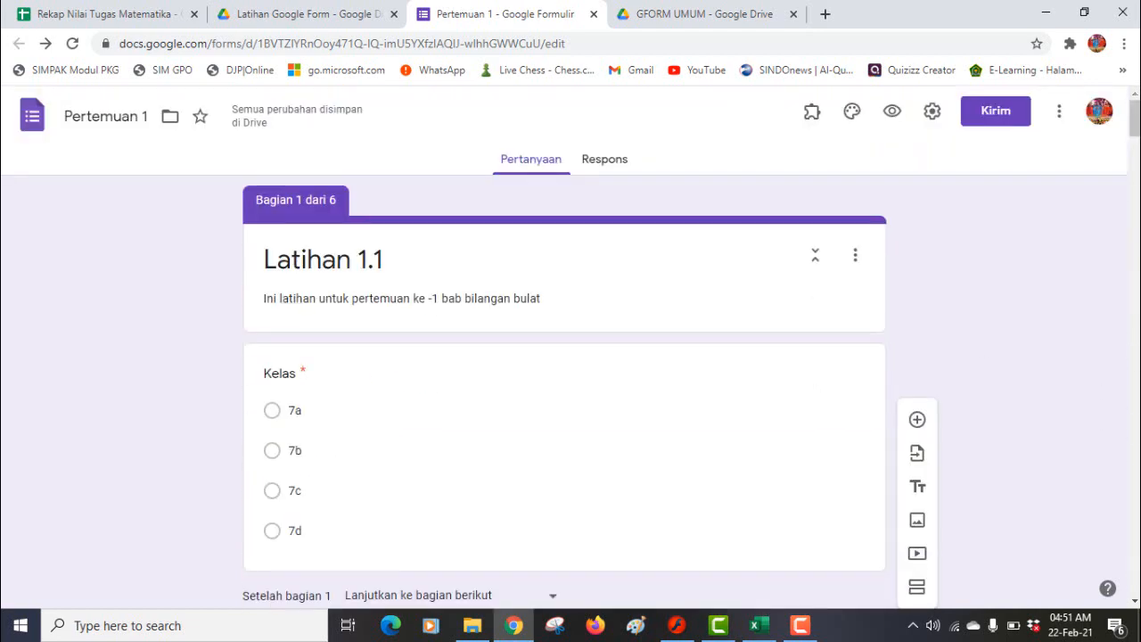
pyautogui.click(892, 111)
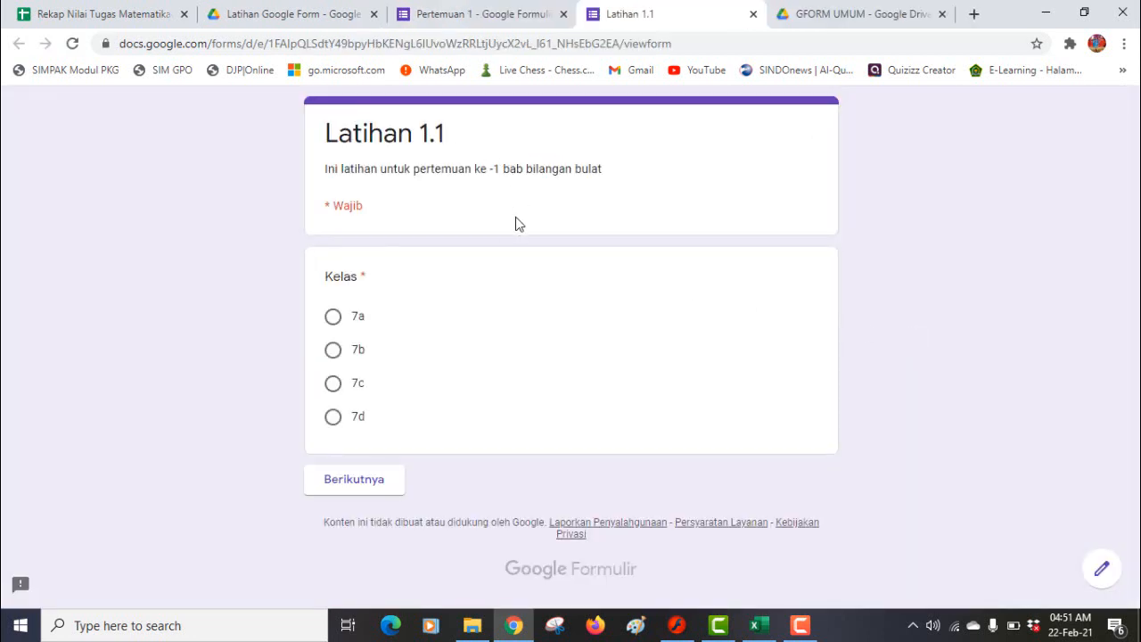
pyautogui.click(334, 318)
pyautogui.click(346, 480)
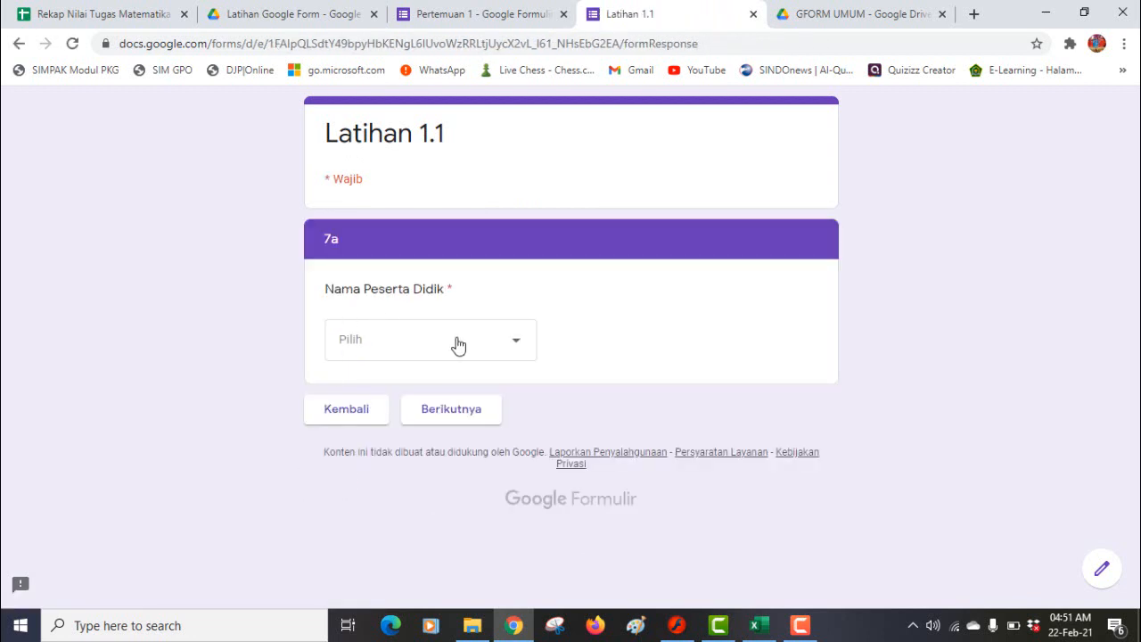
pyautogui.click(516, 351)
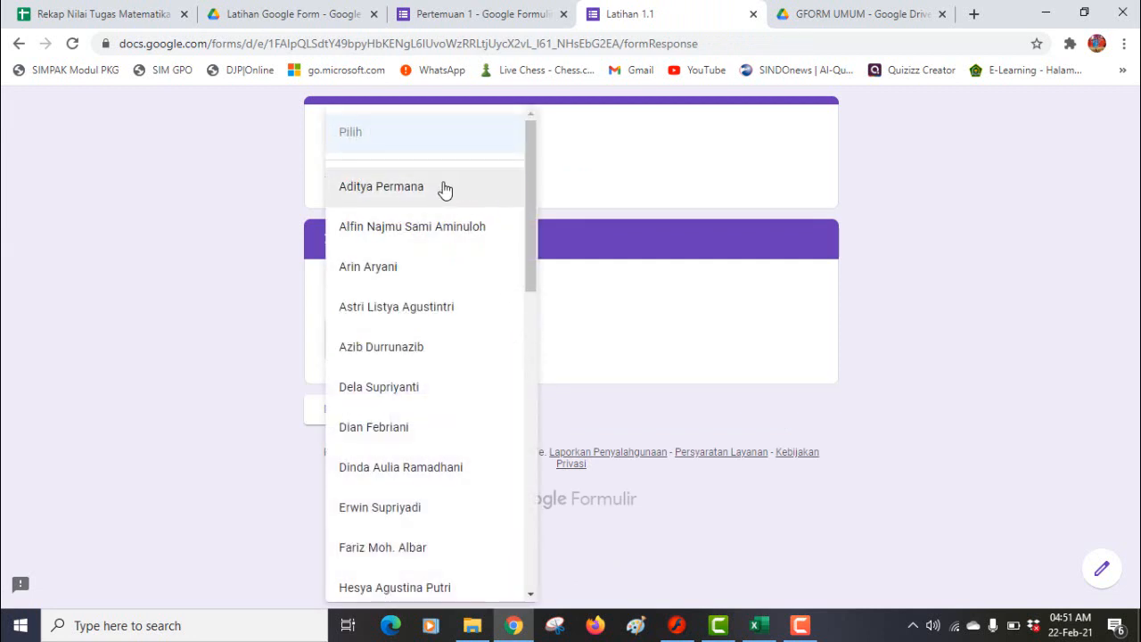
pyautogui.click(224, 346)
pyautogui.click(346, 429)
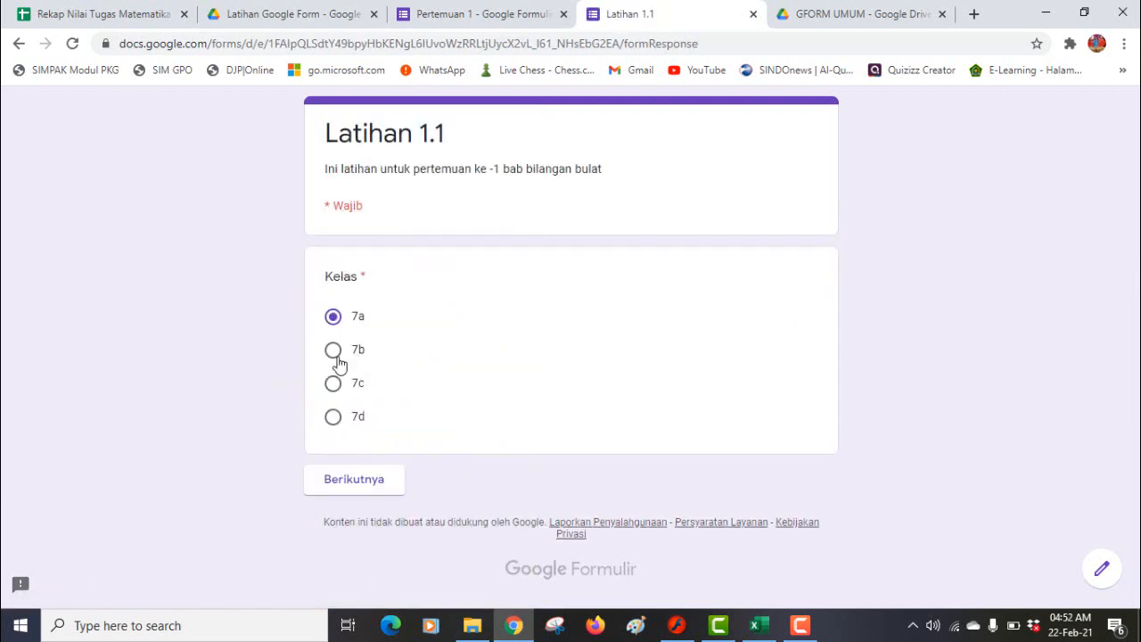
# Answer "Kelas" with 7b in the preview, check that section's student name list, and return to the class question.
pyautogui.click(333, 351)
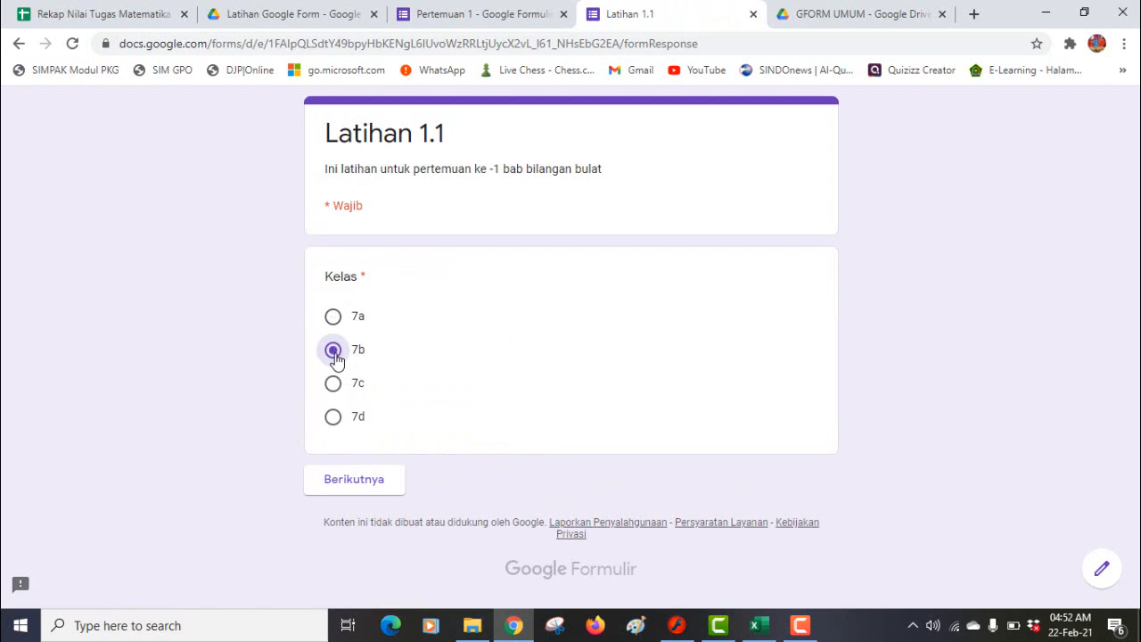
pyautogui.click(356, 481)
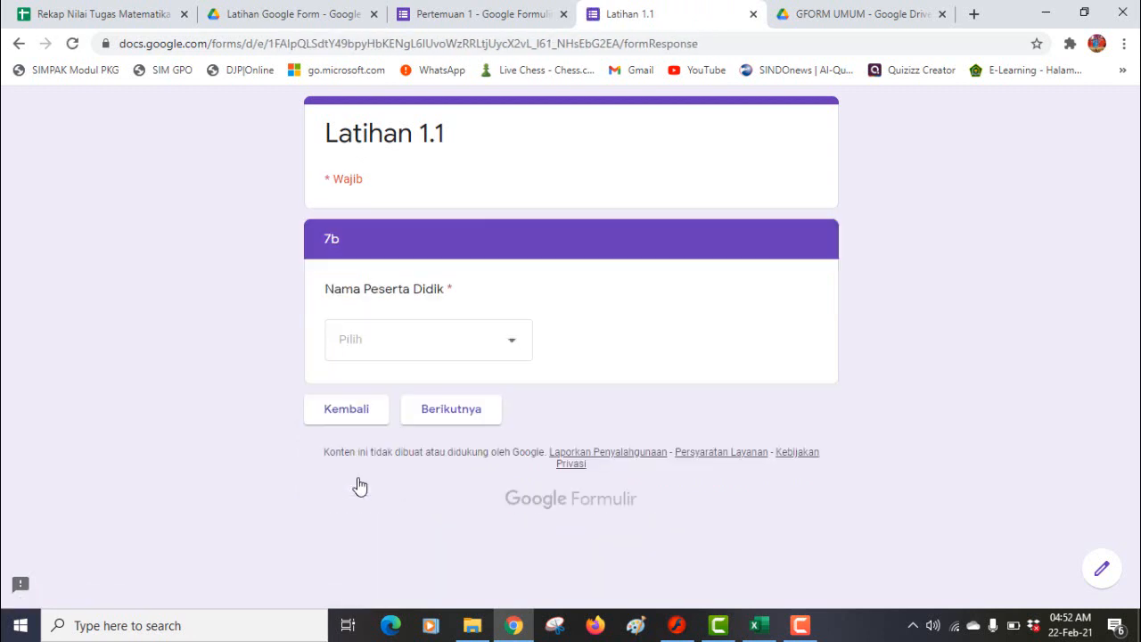
pyautogui.click(512, 352)
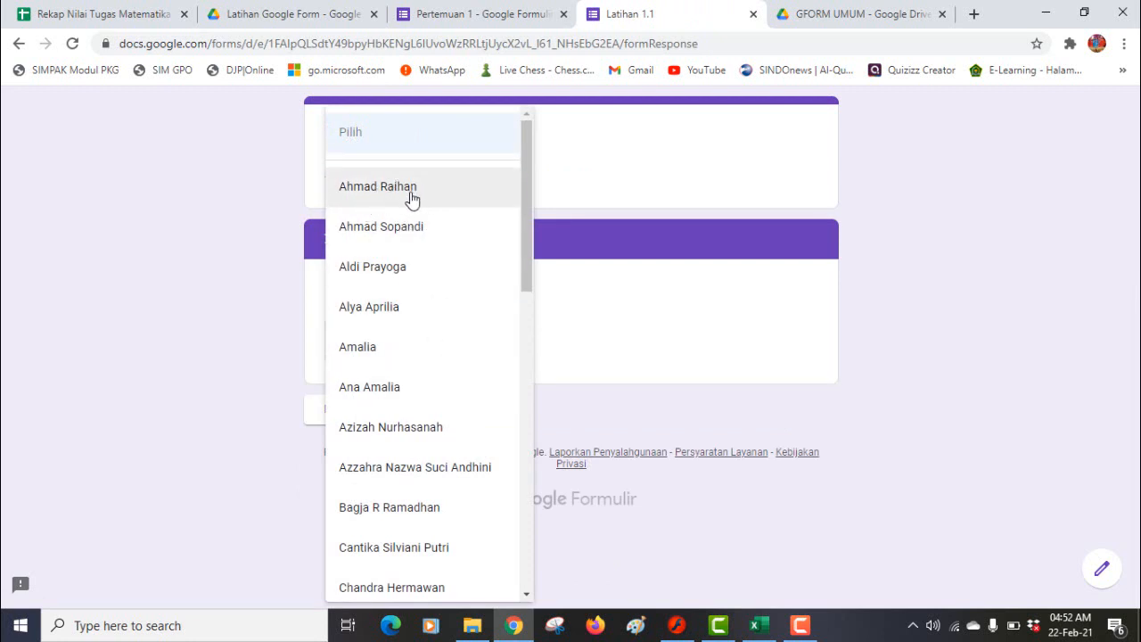
pyautogui.click(259, 313)
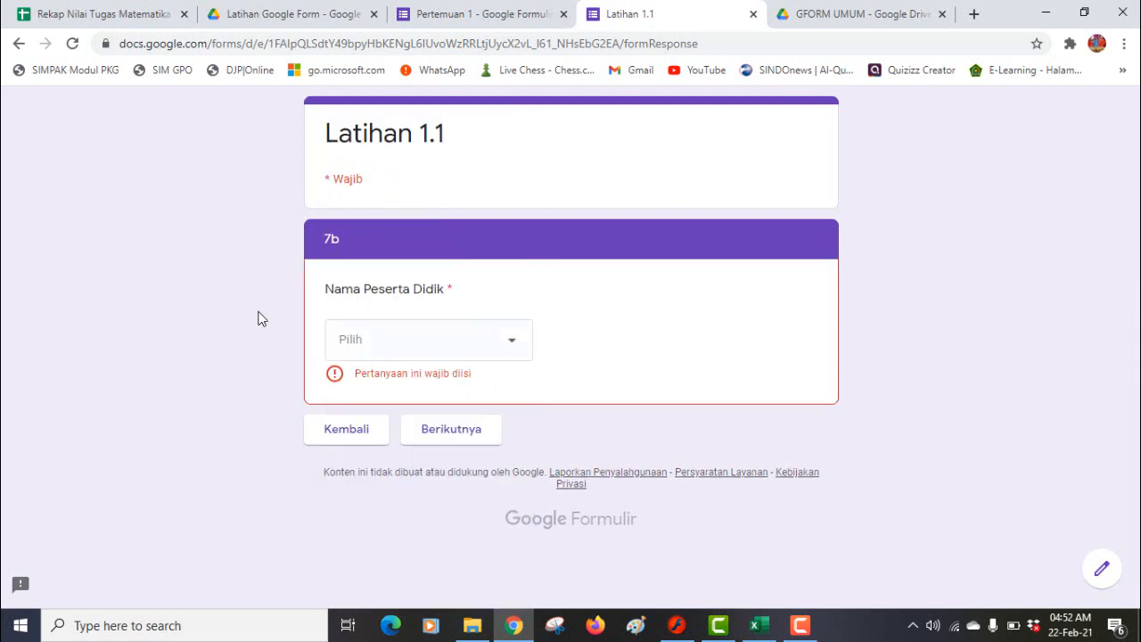
pyautogui.click(353, 434)
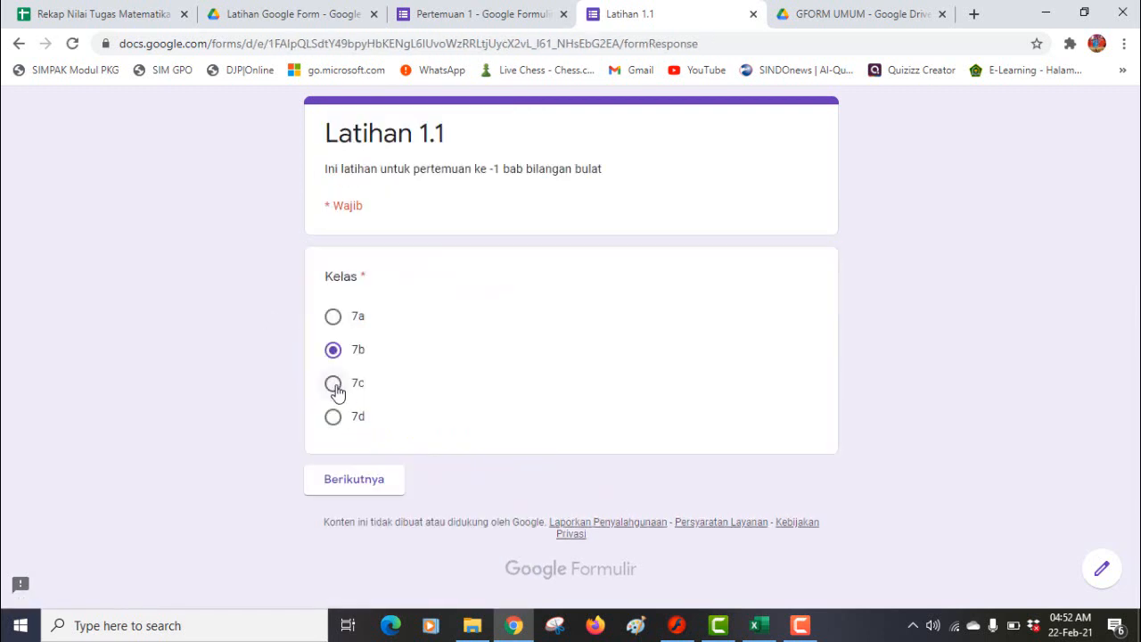
# Answer "Kelas" with 7c in the preview, check that section's student name list, and return to the class question.
pyautogui.click(333, 385)
pyautogui.click(347, 479)
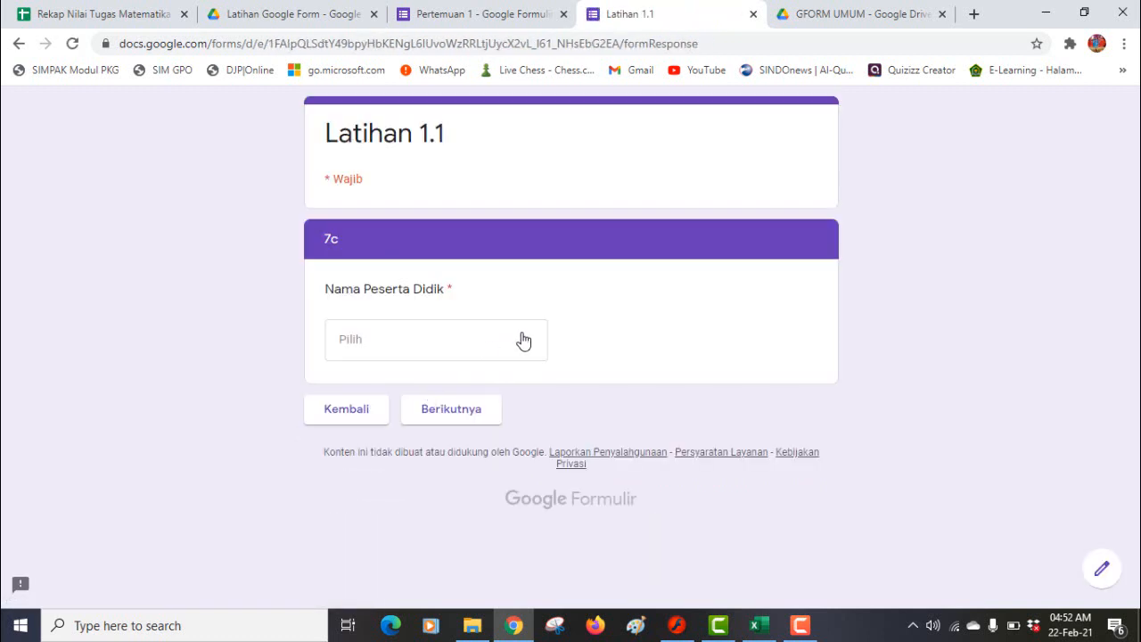
pyautogui.click(523, 348)
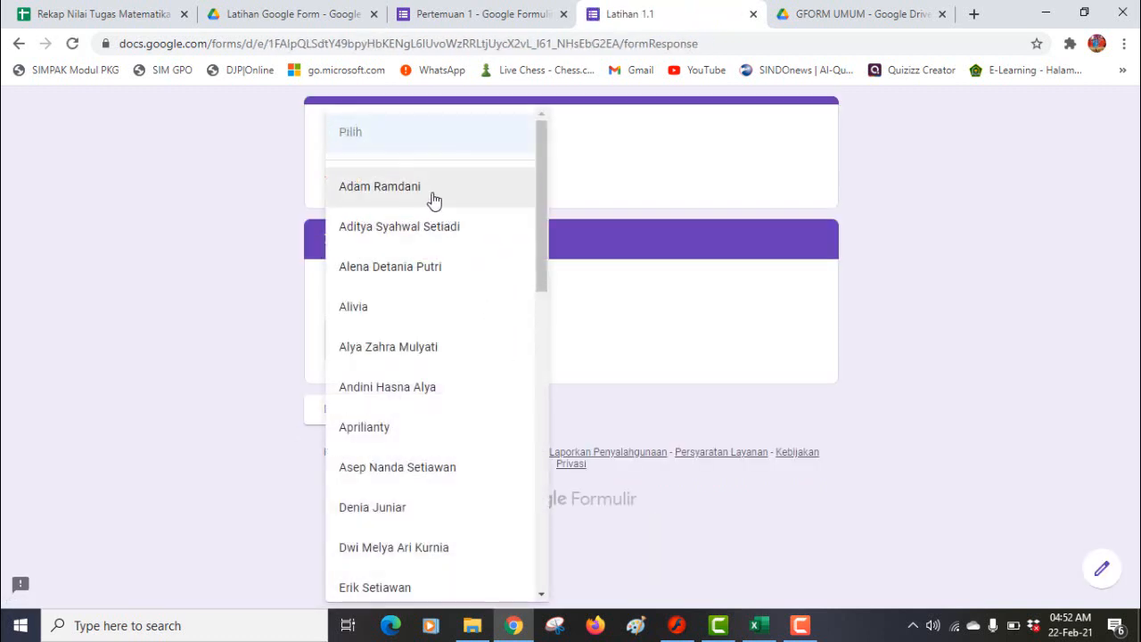
pyautogui.click(251, 392)
pyautogui.click(358, 428)
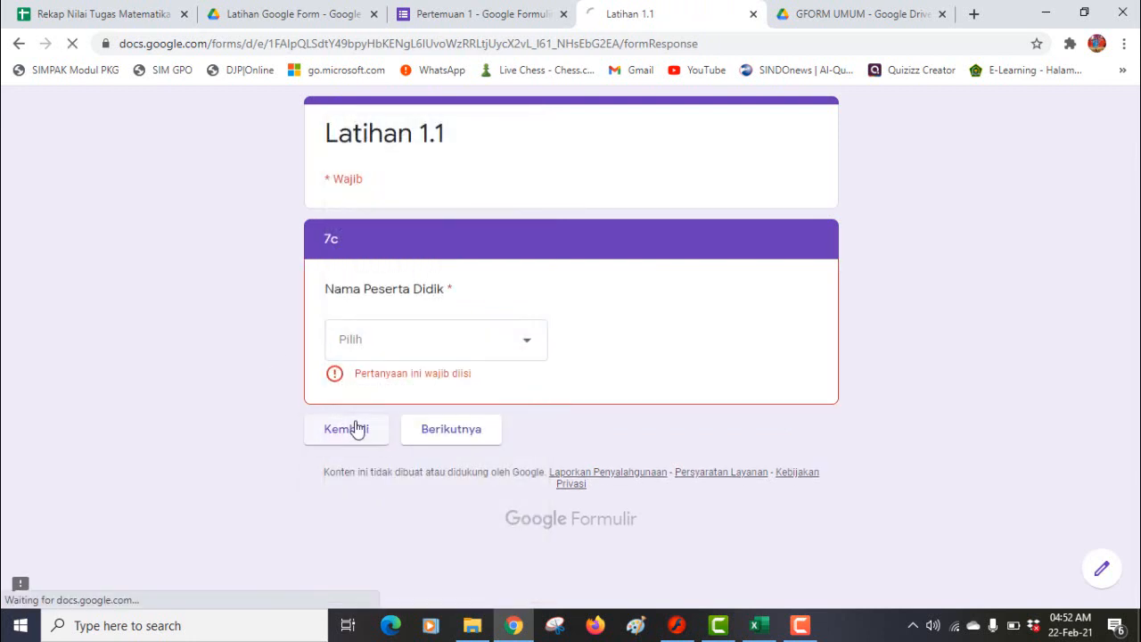
pyautogui.click(371, 393)
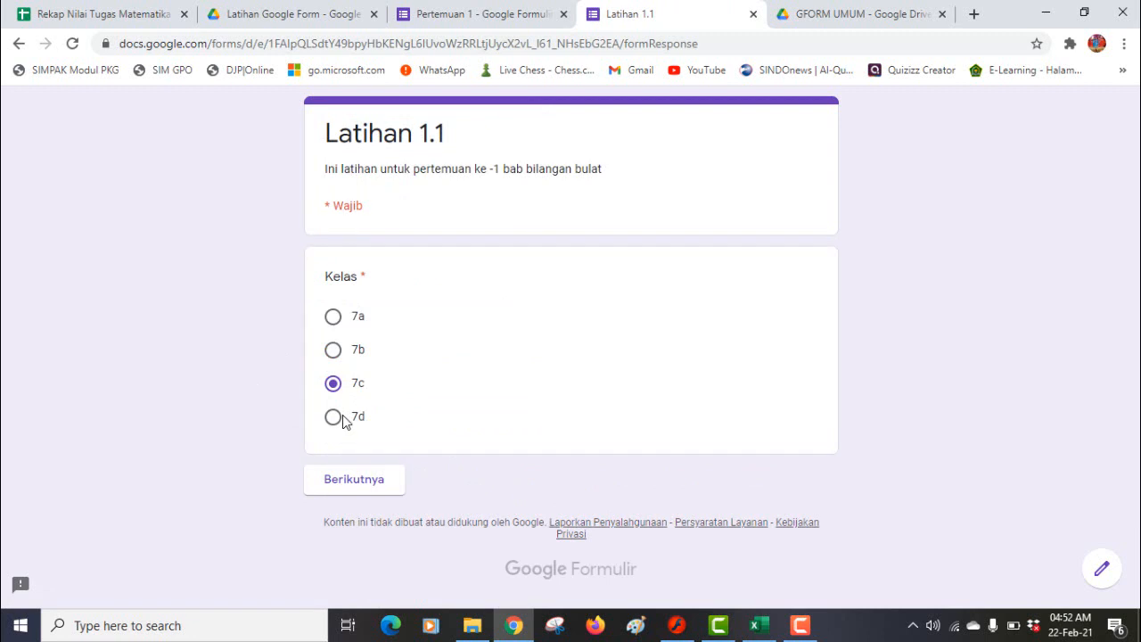
# Answer "Kelas" with 7d in the preview, select a student's name from the third list entry, and continue to the "Soal Pilihan Ganda" section.
pyautogui.click(344, 422)
pyautogui.click(349, 479)
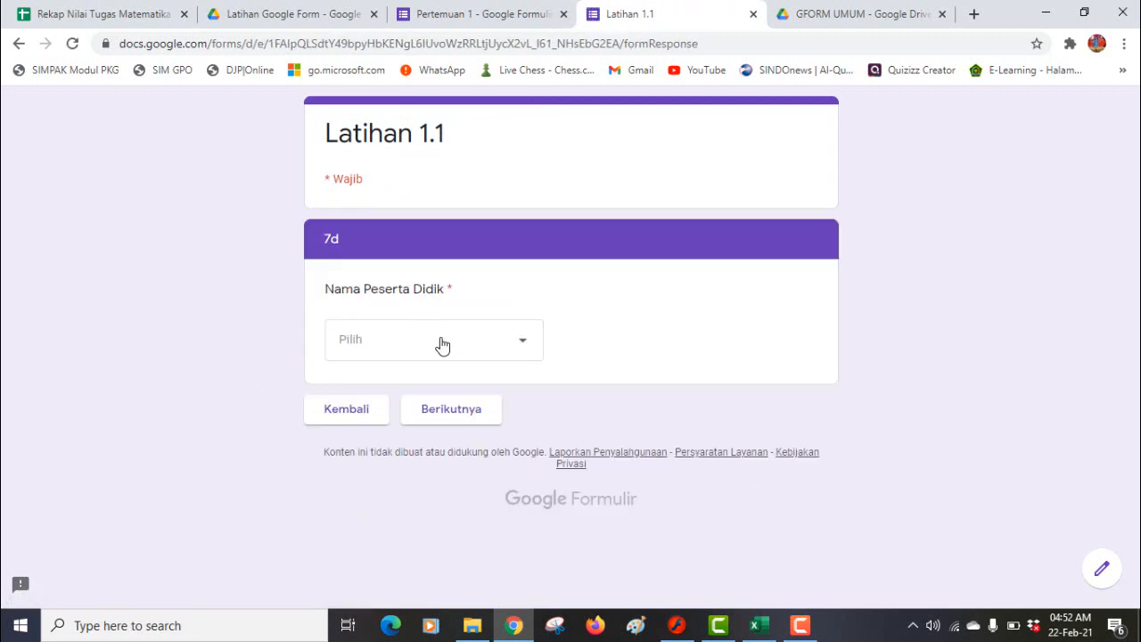
pyautogui.click(441, 344)
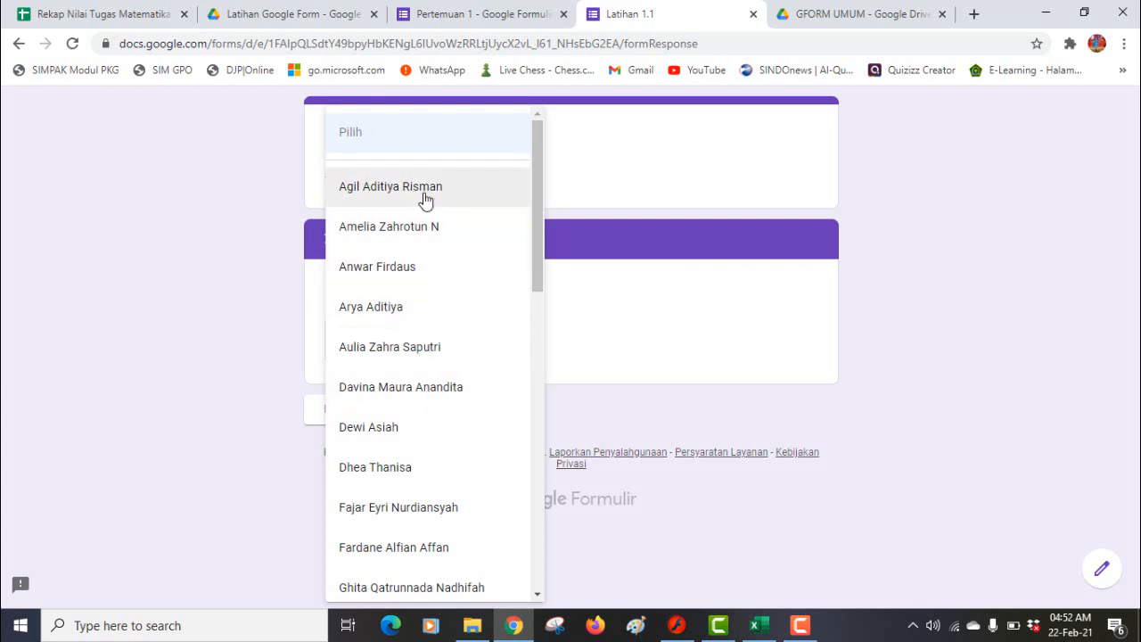
pyautogui.click(422, 266)
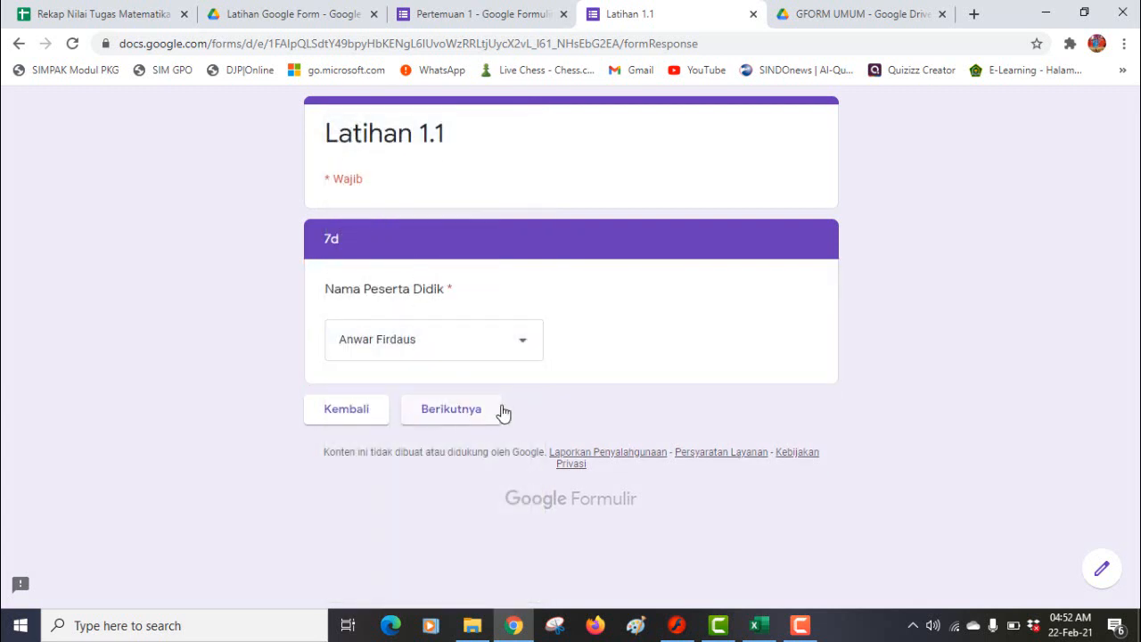
pyautogui.click(441, 415)
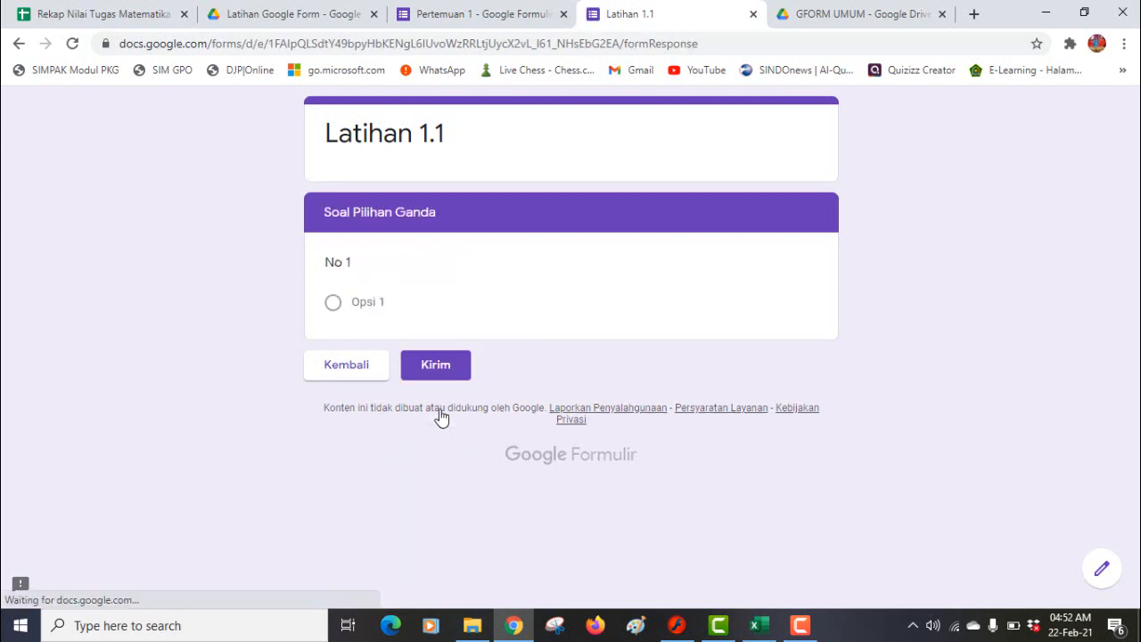